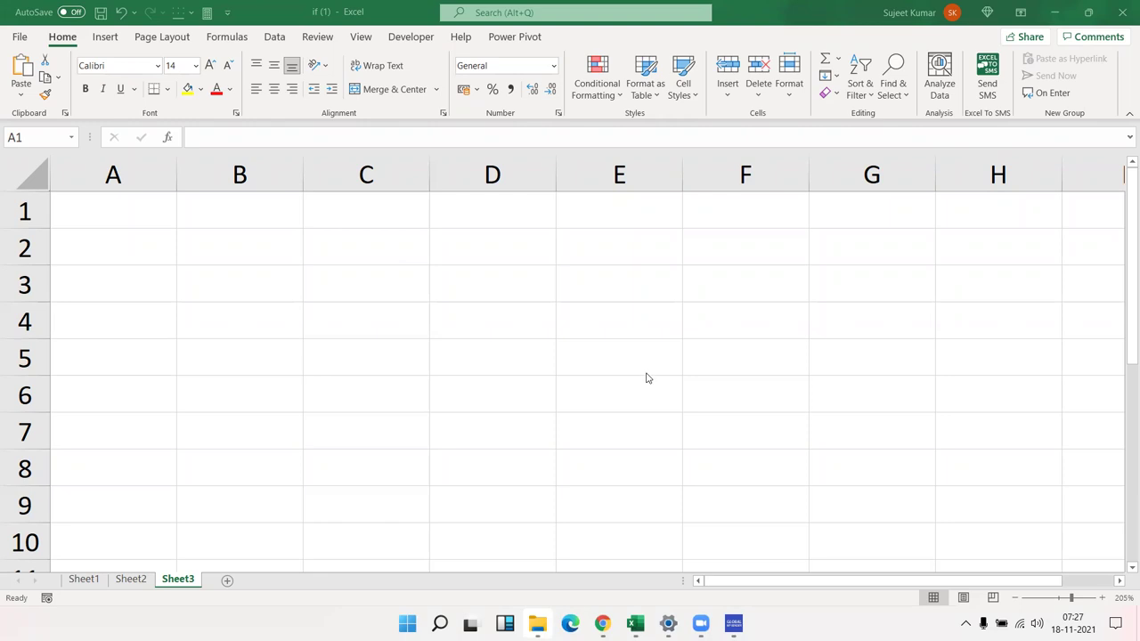
Step: Enter the heading Sales in A1 and 85 in A2
{"action": "left_click", "coordinate": [100, 209]}
{"action": "type", "text": "Sales"}
{"action": "key", "text": "Return"}
{"action": "type", "text": "8536"}
{"action": "key", "text": "BackSpace"}
{"action": "key", "text": "BackSpace"}
{"action": "key", "text": "Return"}
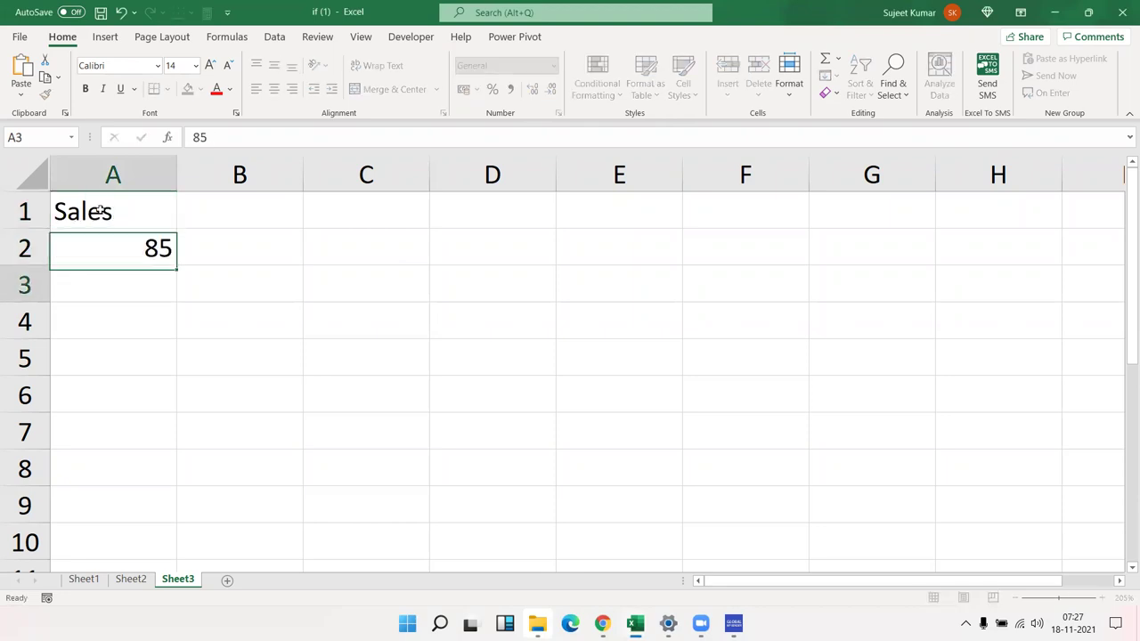
Step: Enter the sales values 85, 325, 632, 62 and 263 in A3:A7
{"action": "type", "text": "85"}
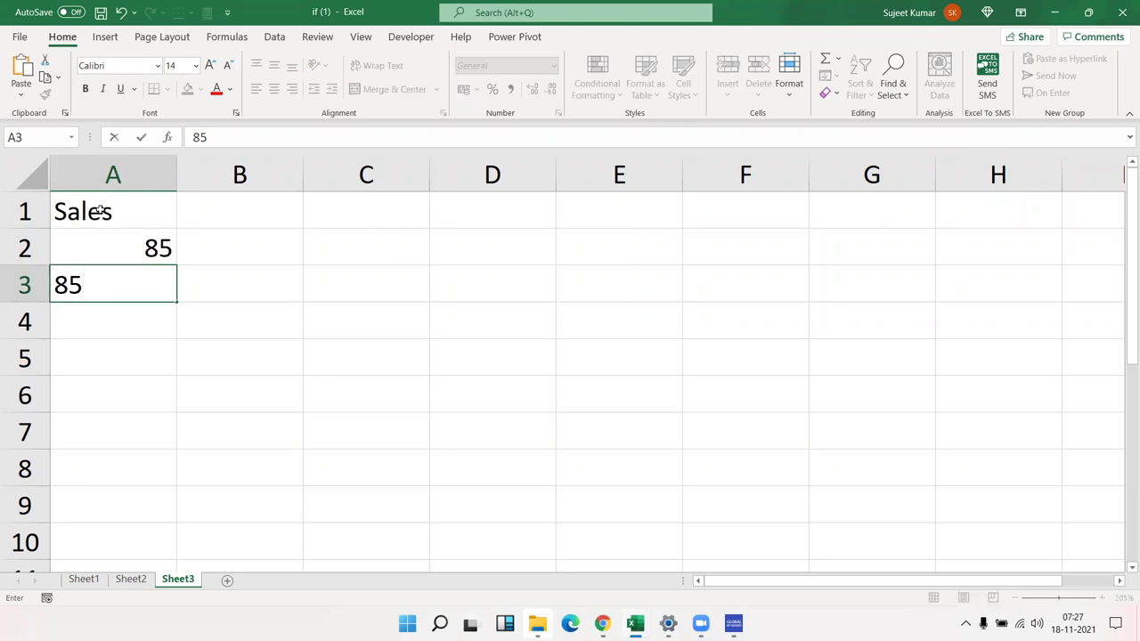
{"action": "key", "text": "Return"}
{"action": "type", "text": "325"}
{"action": "key", "text": "Return"}
{"action": "type", "text": "632"}
{"action": "key", "text": "Return"}
{"action": "type", "text": "62"}
{"action": "key", "text": "Return"}
{"action": "type", "text": "263"}
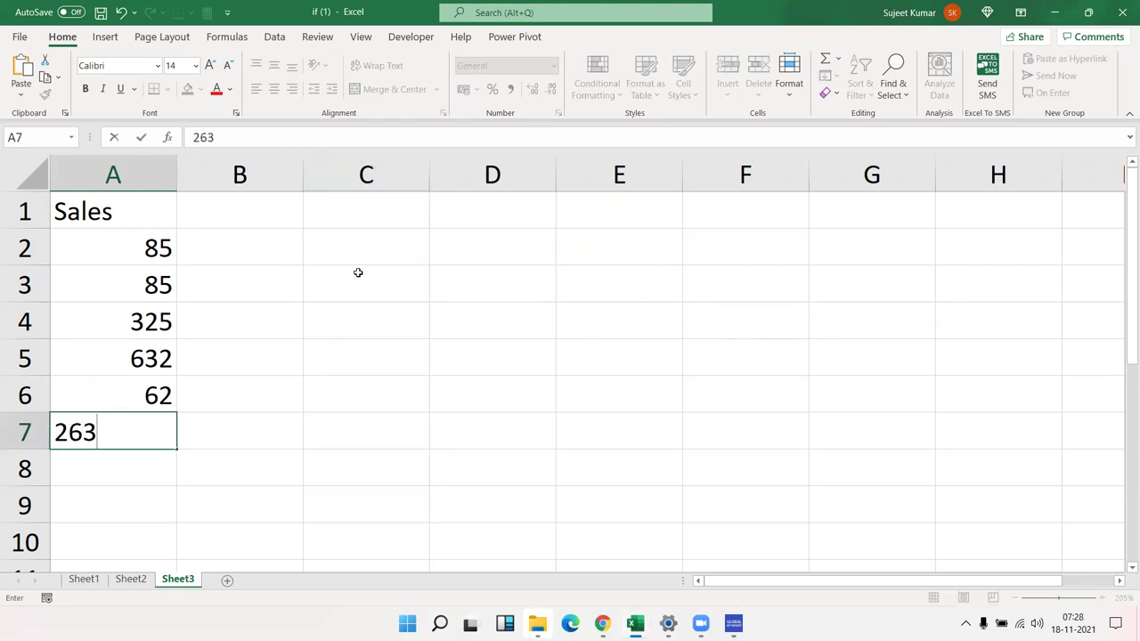
{"action": "left_click", "coordinate": [354, 260]}
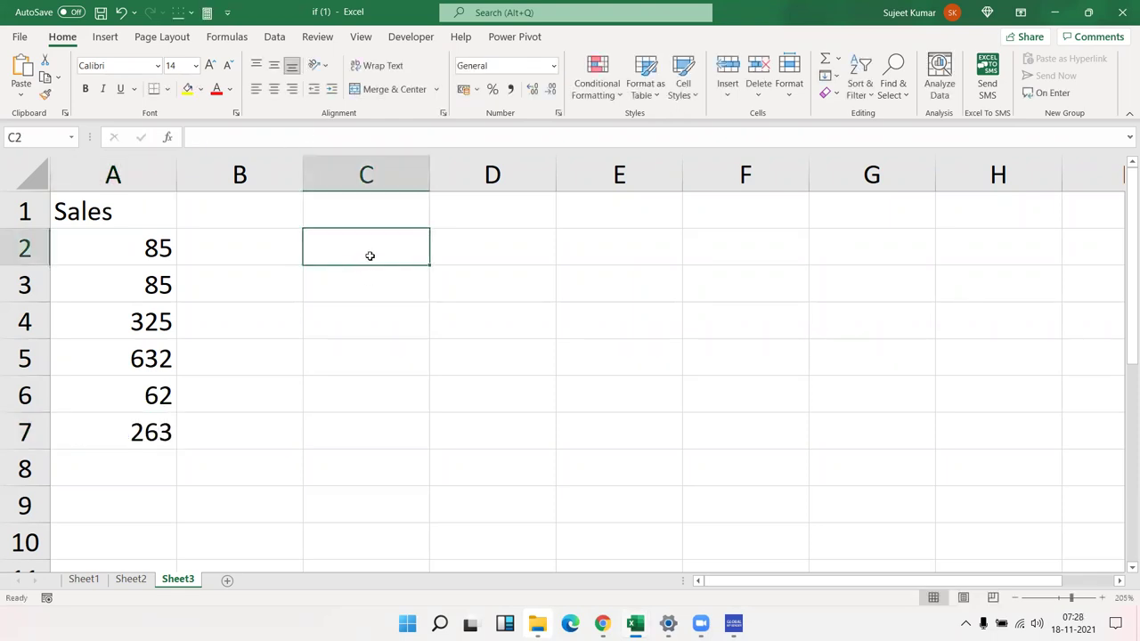
Step: Type the criterion >100 in C2 and the amount 1000 in D2
{"action": "type", "text": ">100"}
{"action": "key", "text": "Tab"}
{"action": "type", "text": "1000"}
{"action": "key", "text": "Return"}
Step: Enter =IF(A2>100,1000,0) in B2
{"action": "key", "text": "Left"}
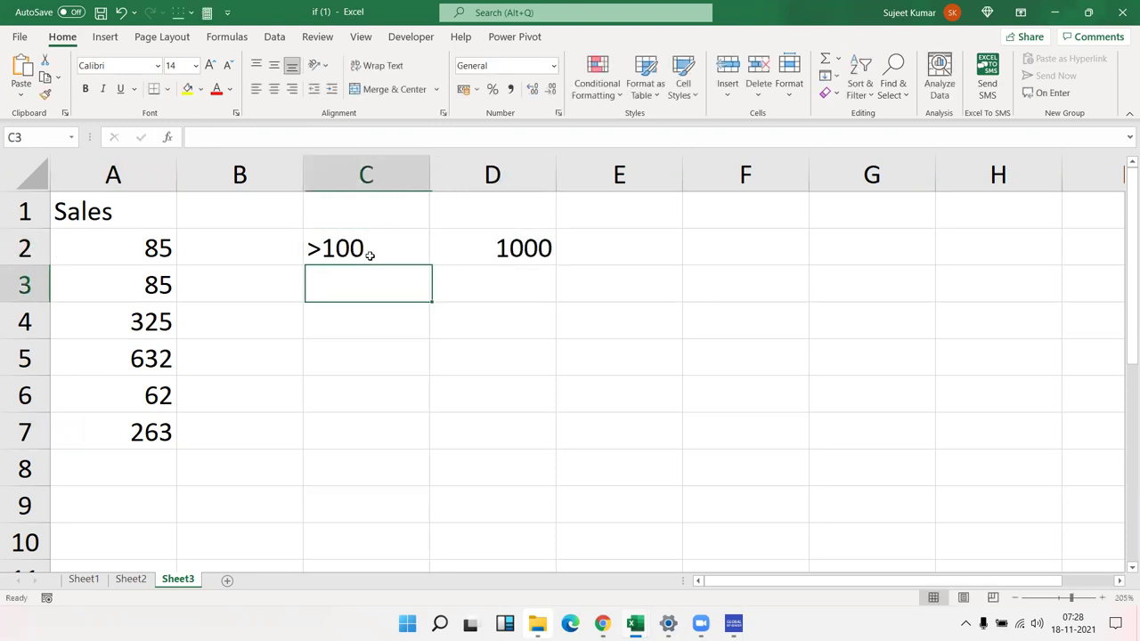
{"action": "key", "text": "Left"}
{"action": "key", "text": "Up"}
{"action": "type", "text": "=if"}
{"action": "key", "text": "Tab"}
{"action": "key", "text": "Left"}
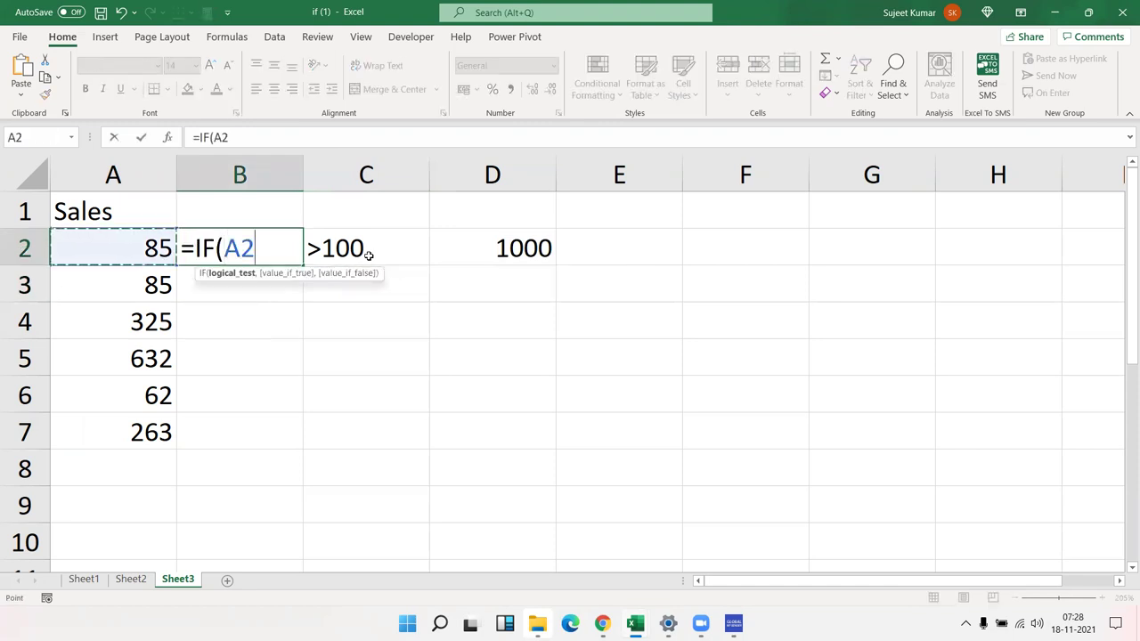
{"action": "type", "text": ">100,1000,0"}
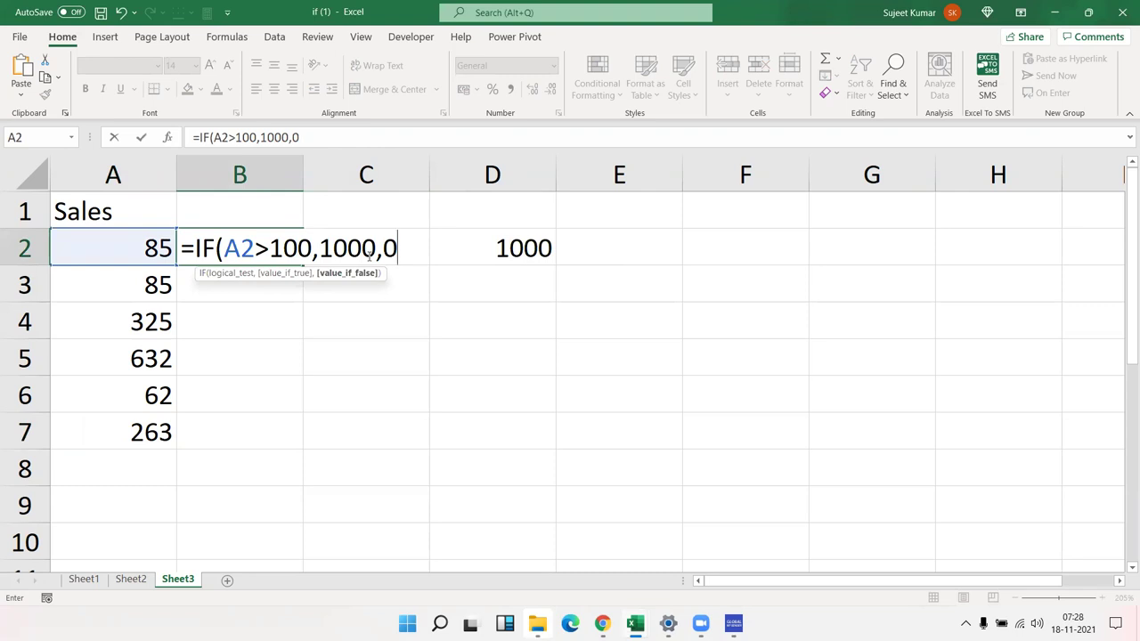
{"action": "key", "text": "Return"}
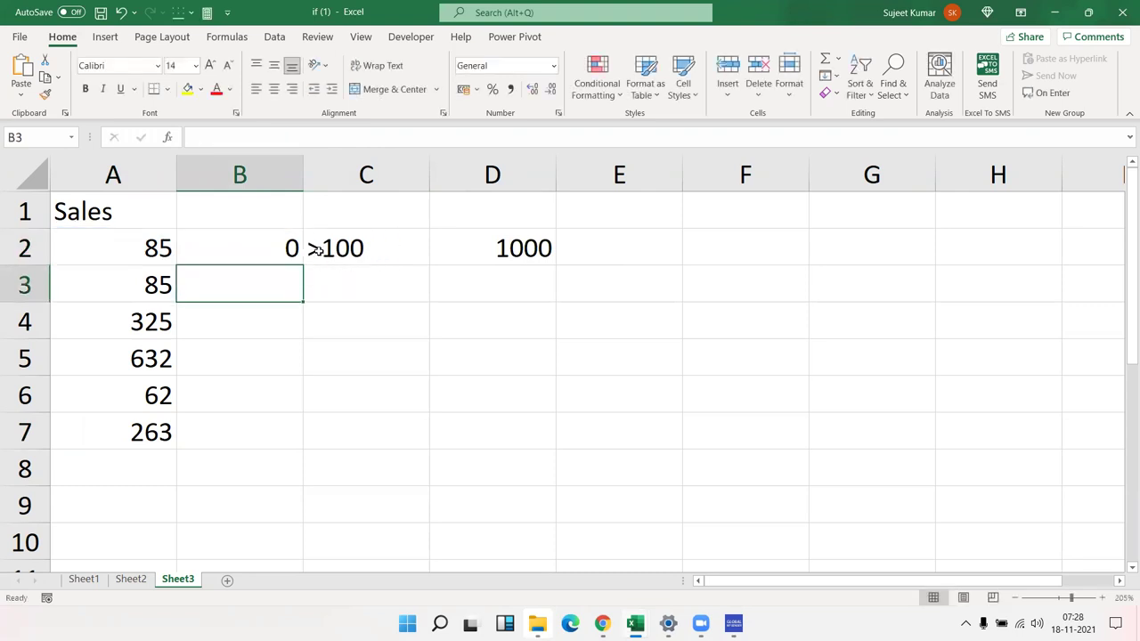
Step: Relabel C2 as 80-150 and add 100 in D3 beneath 1000
{"action": "left_click", "coordinate": [319, 252]}
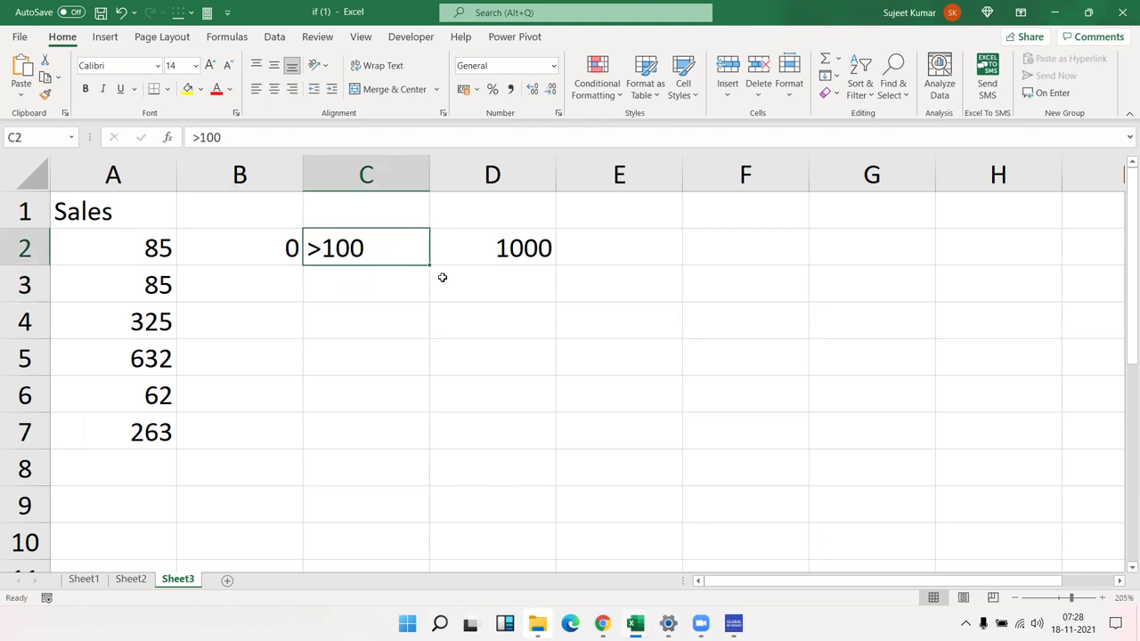
{"action": "type", "text": "80-150"}
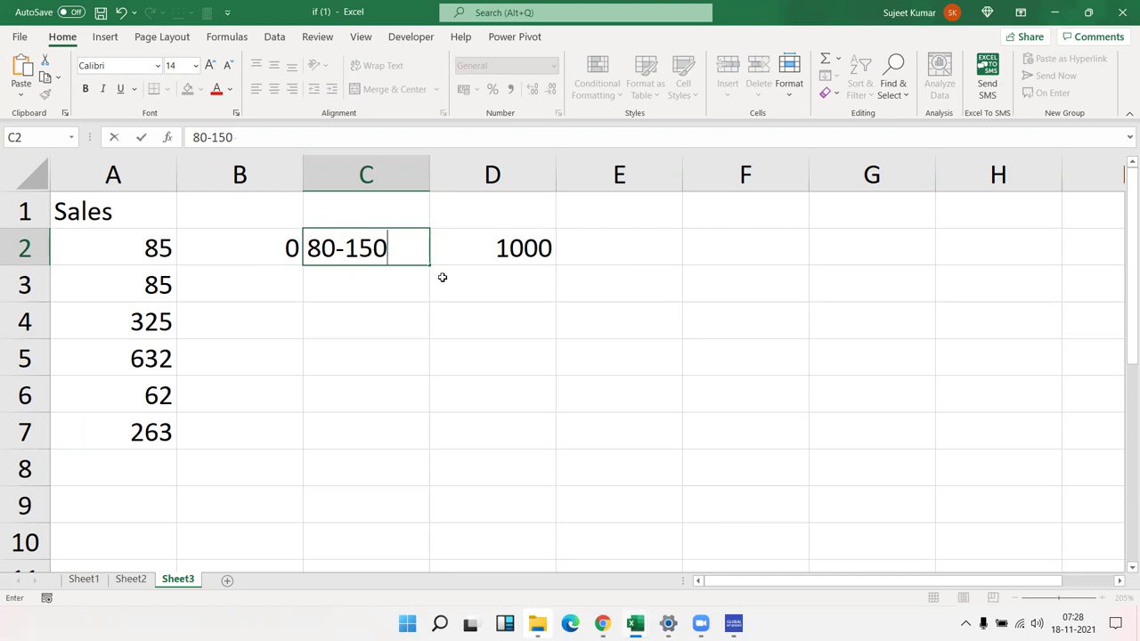
{"action": "key", "text": "Return"}
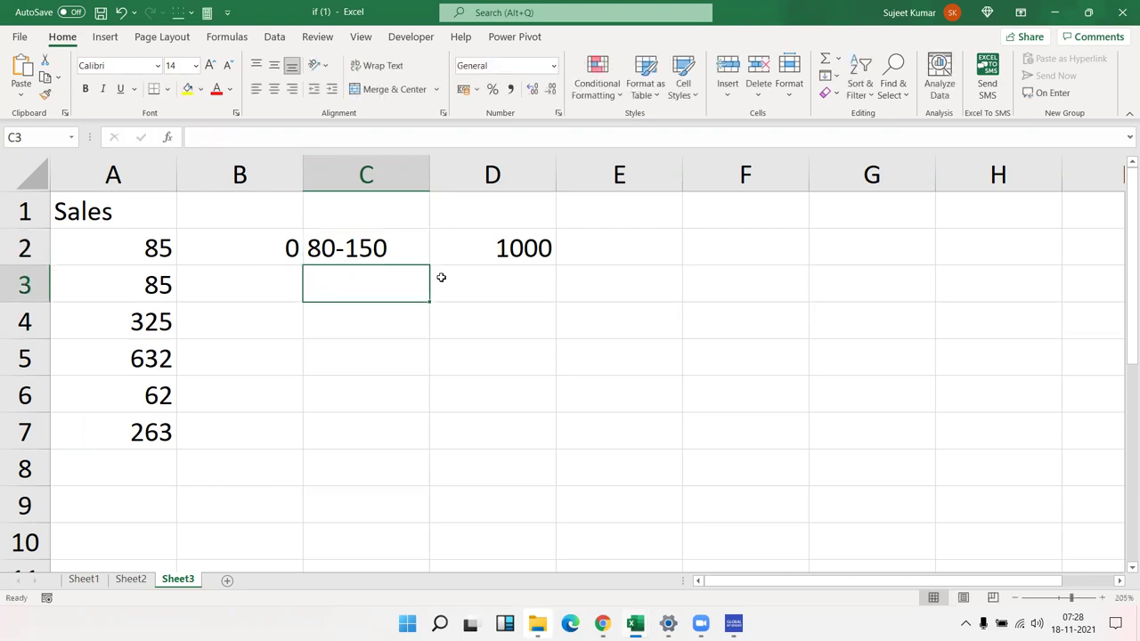
{"action": "key", "text": "Up"}
{"action": "key", "text": "Right"}
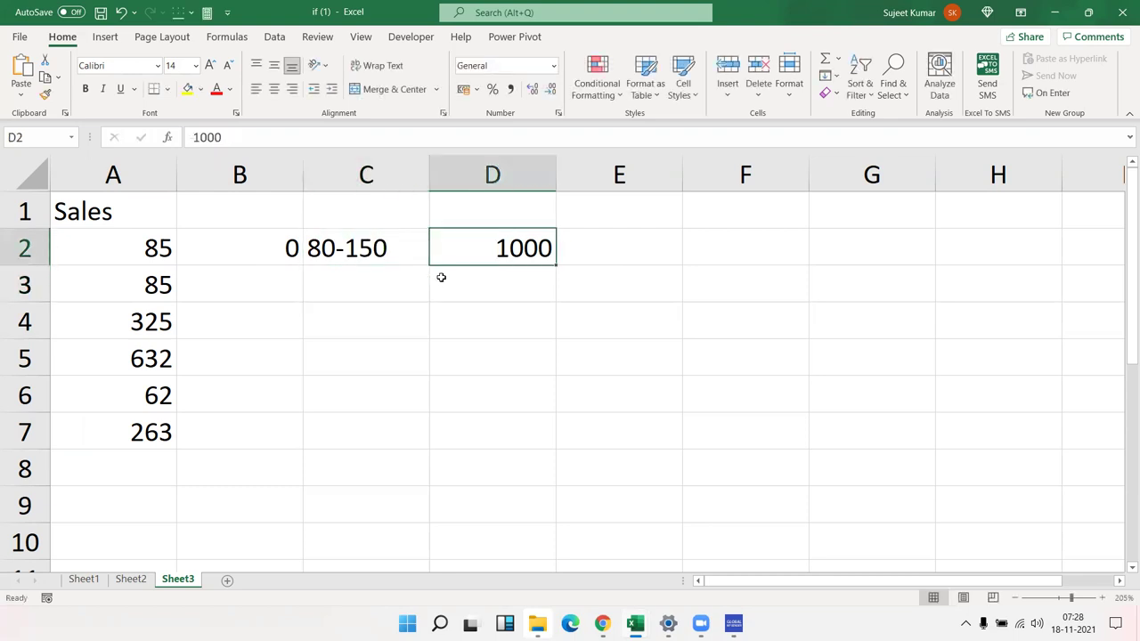
{"action": "left_click", "coordinate": [441, 277]}
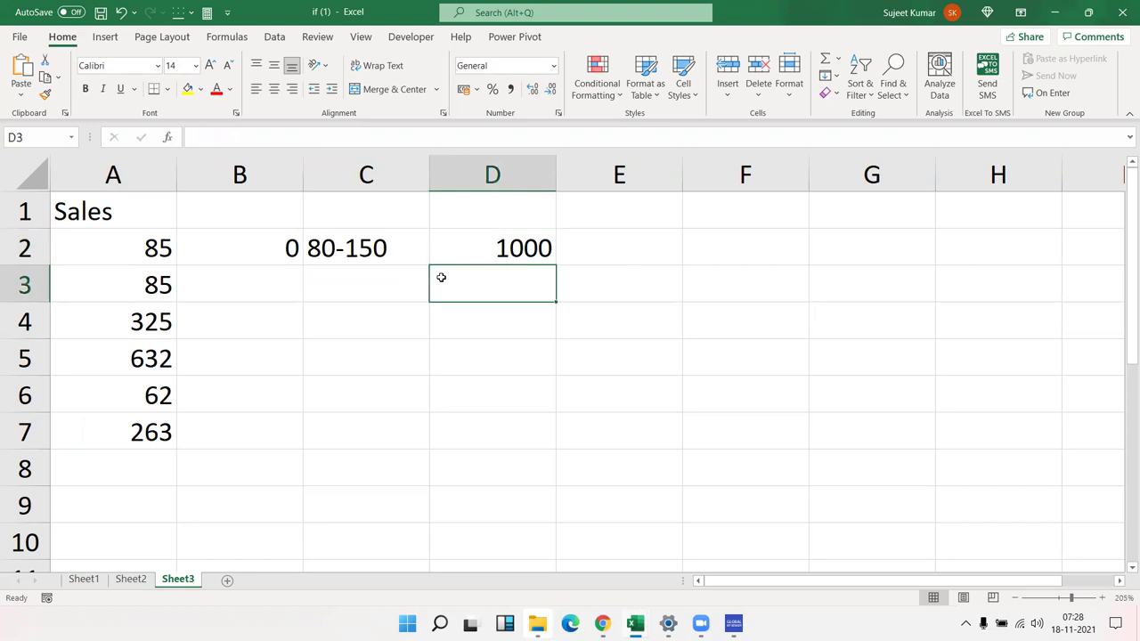
{"action": "type", "text": "100"}
{"action": "key", "text": "Return"}
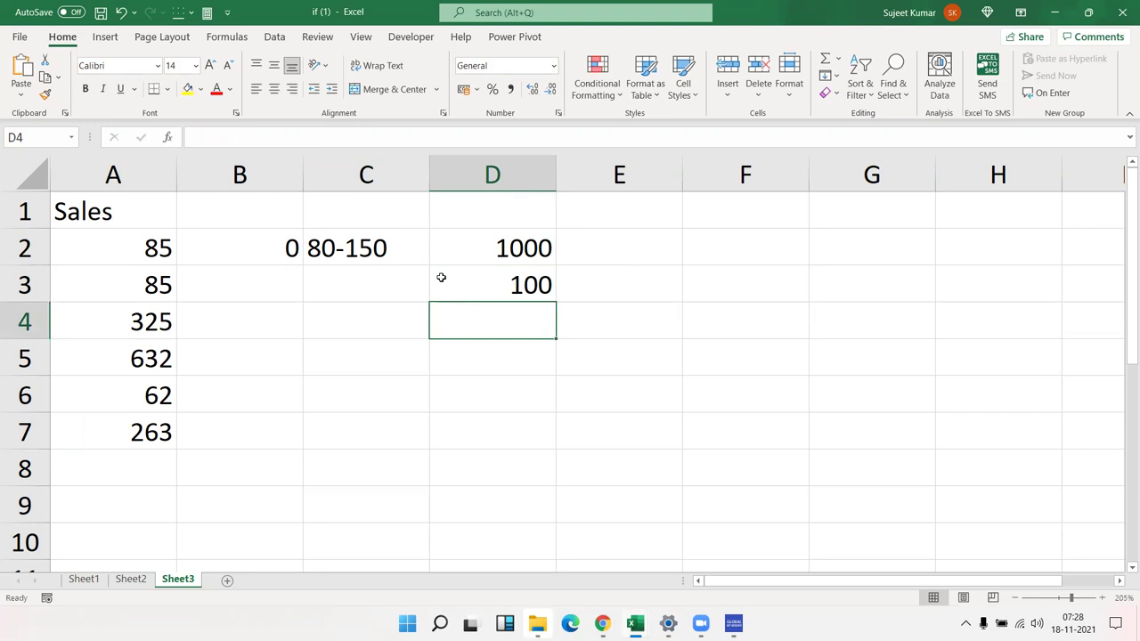
{"action": "key", "text": "Up"}
{"action": "key", "text": "Up"}
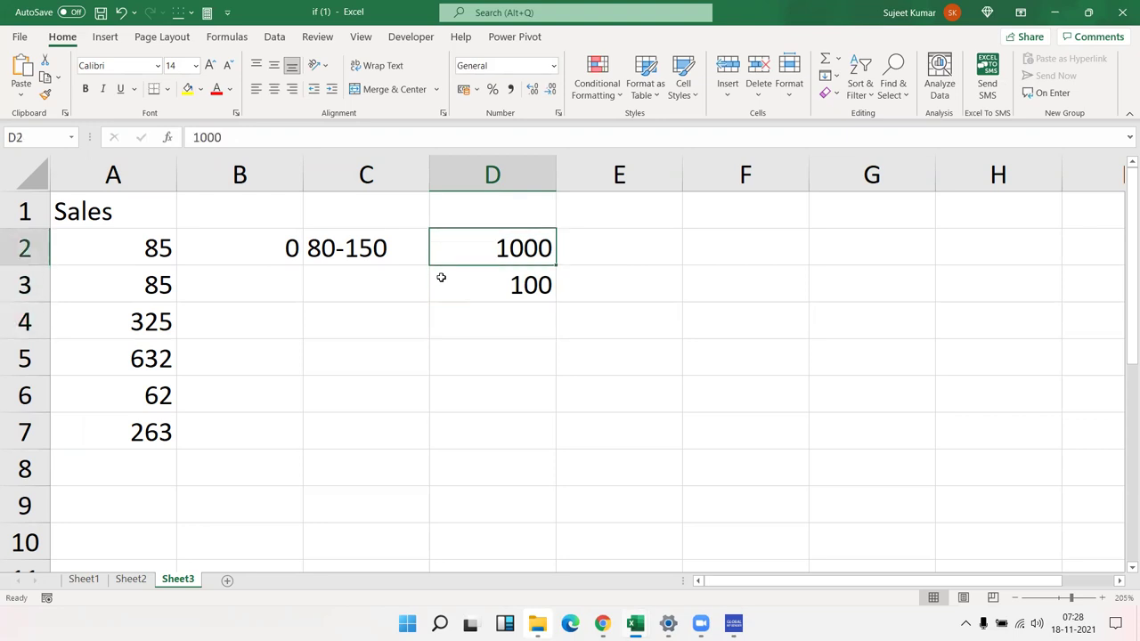
{"action": "key", "text": "Left"}
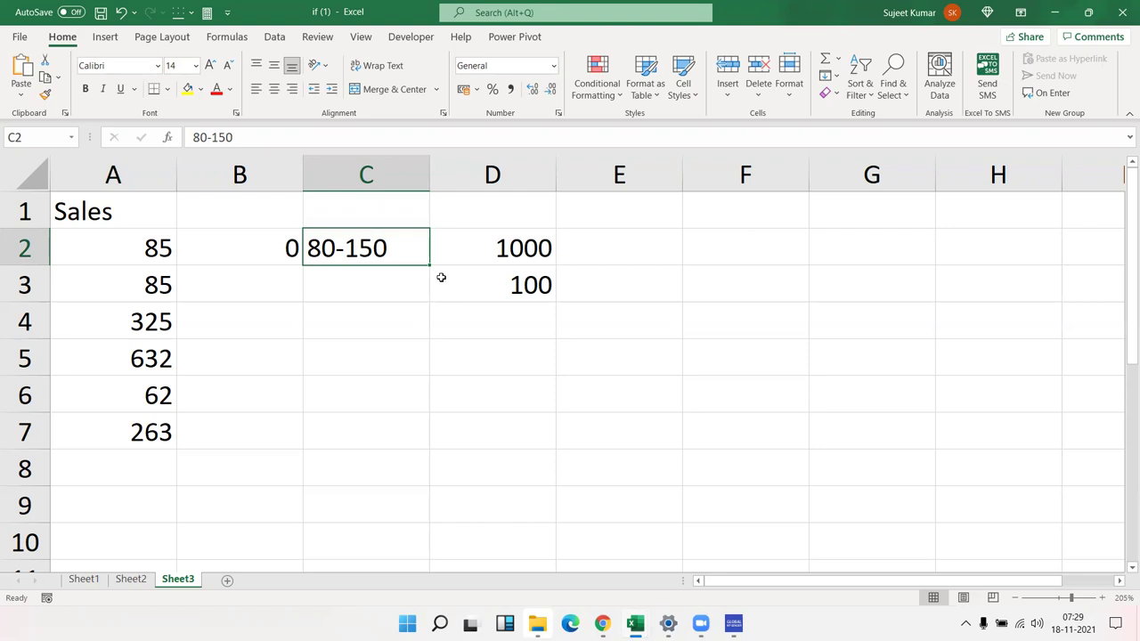
Step: Add the label >80 <150 in C3 and clear B2's IF formula
{"action": "key", "text": "Down"}
{"action": "type", "text": ">"}
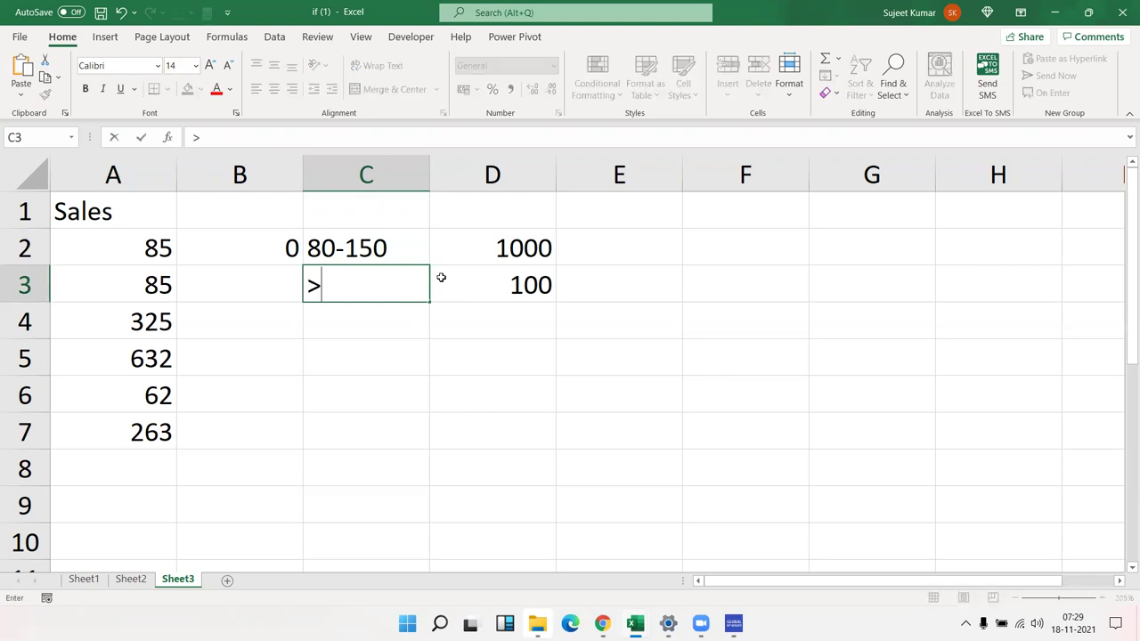
{"action": "type", "text": "80"}
{"action": "type", "text": " <"}
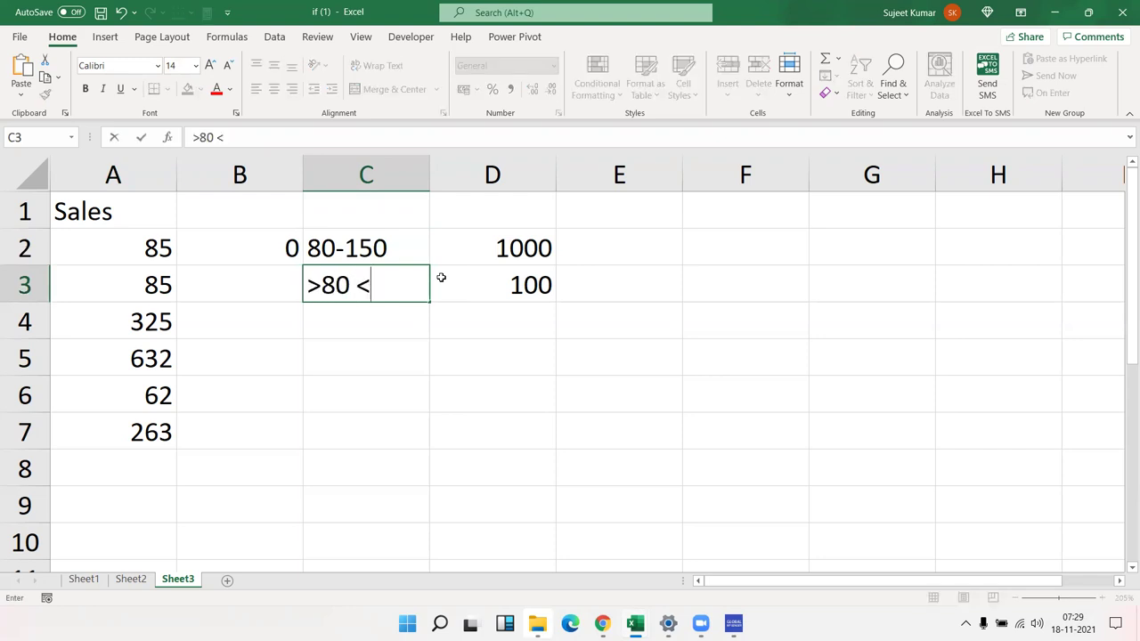
{"action": "type", "text": "150"}
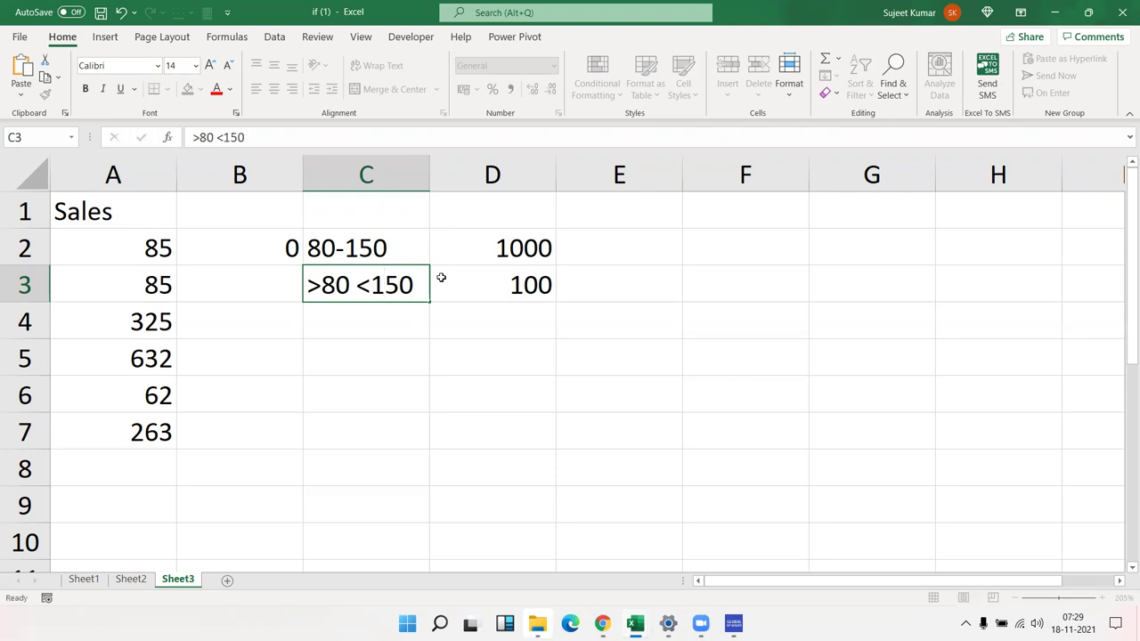
{"action": "key", "text": "Return"}
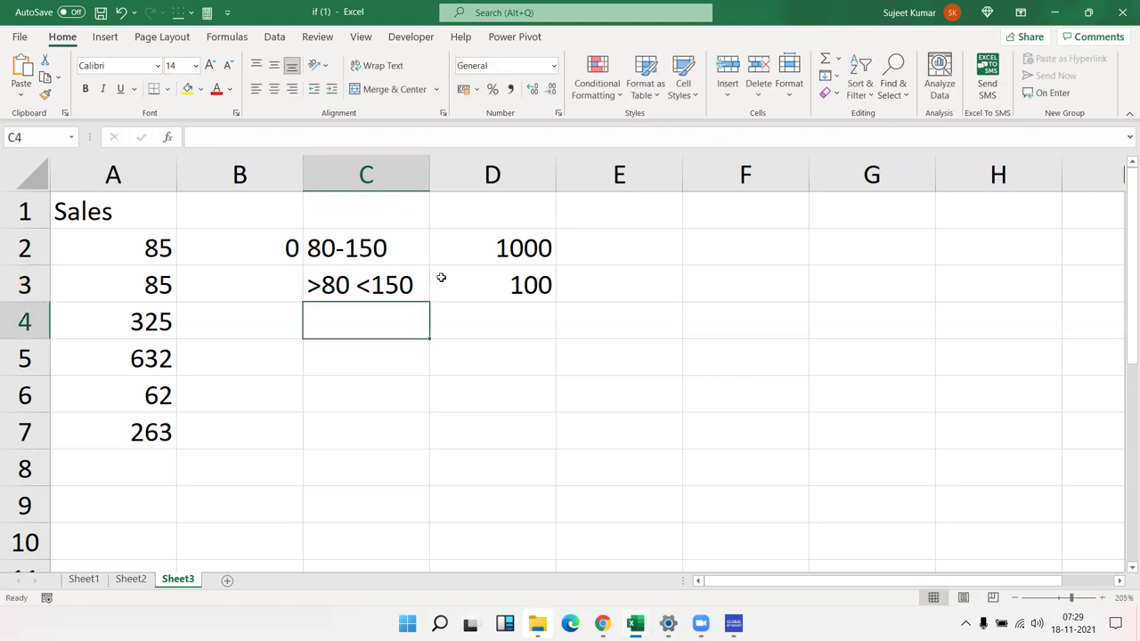
{"action": "key", "text": "Up"}
{"action": "key", "text": "Up"}
{"action": "key", "text": "Left"}
{"action": "key", "text": "Delete"}
Step: Start the formula =AND( in B2 using the AND autocomplete
{"action": "type", "text": "="}
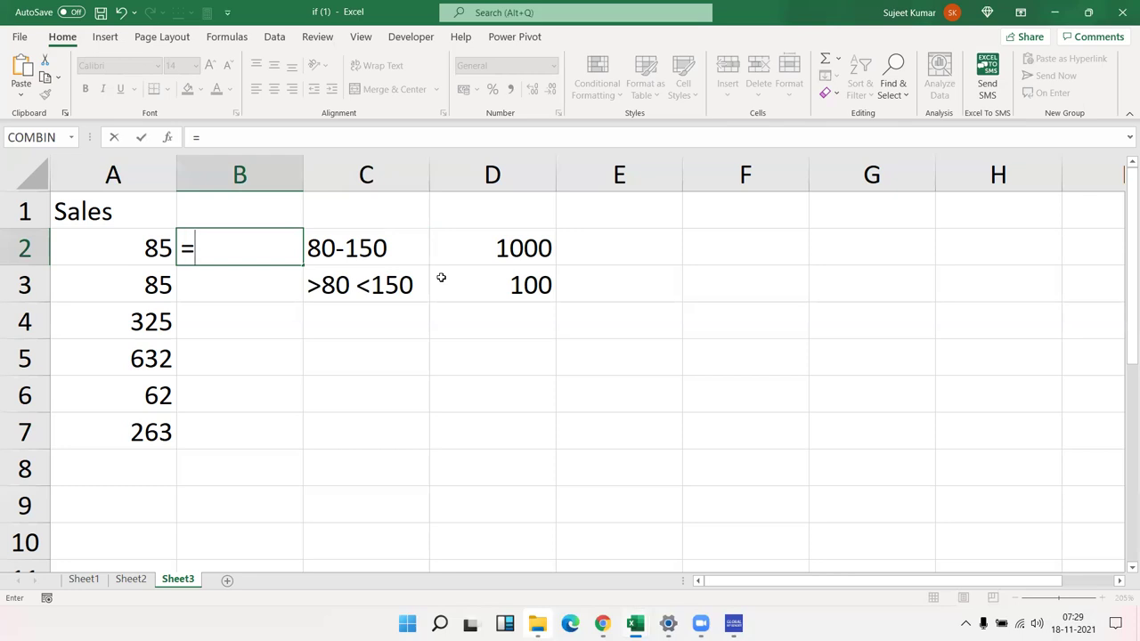
{"action": "type", "text": "and"}
{"action": "key", "text": "Tab"}
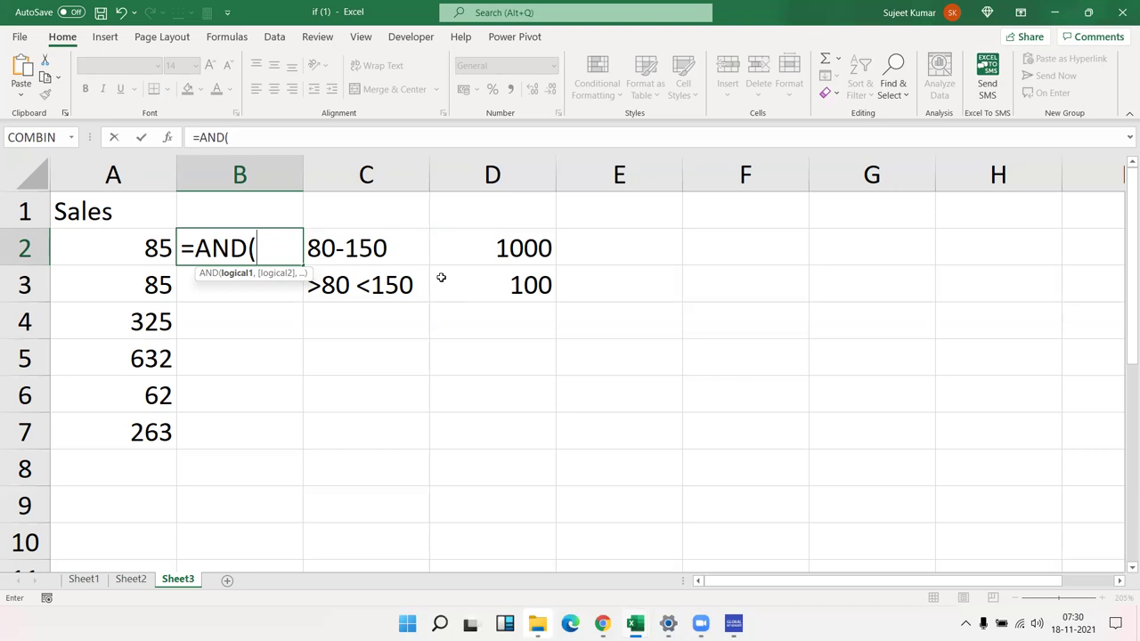
Step: Complete =AND(A2>=80,A2<=150) in B2
{"action": "left_click", "coordinate": [101, 259]}
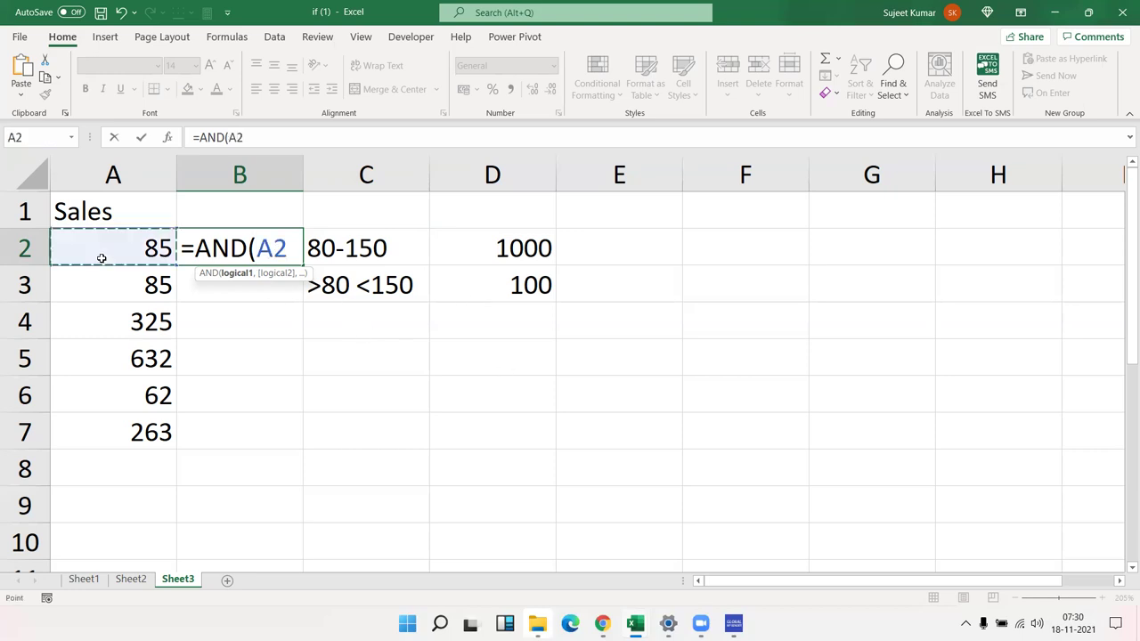
{"action": "type", "text": ">"}
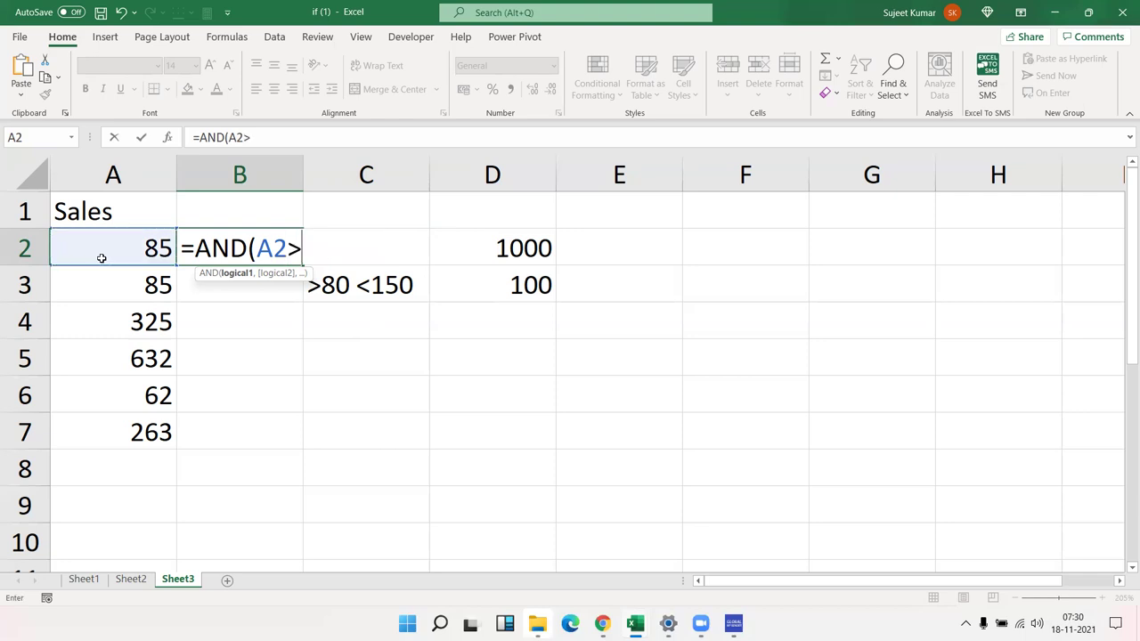
{"action": "type", "text": "=80,"}
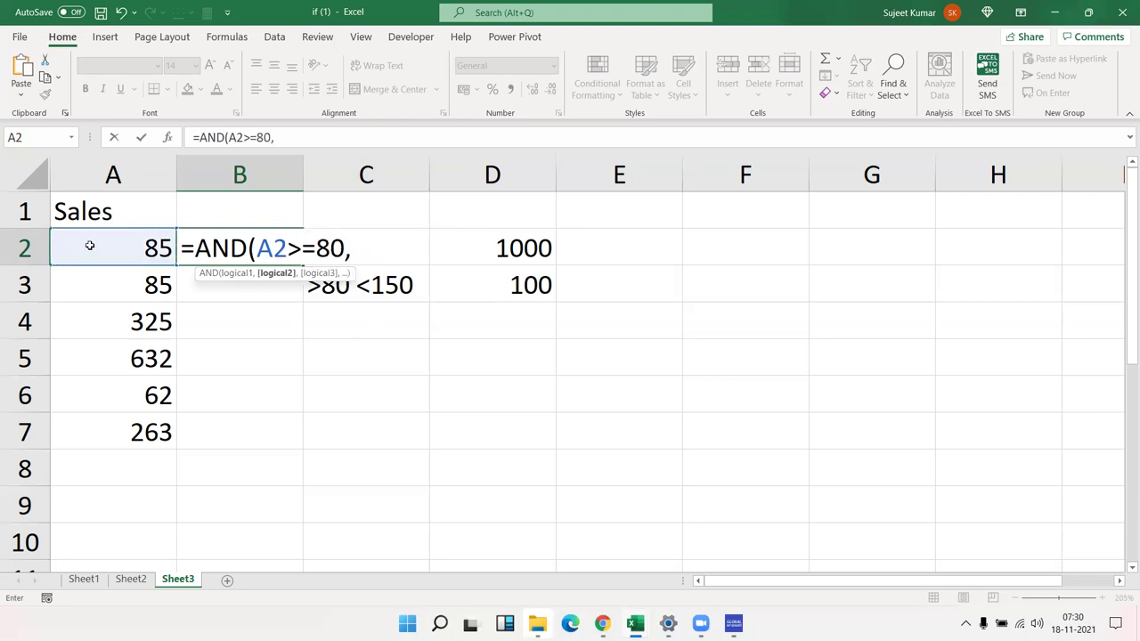
{"action": "left_click", "coordinate": [89, 245]}
{"action": "type", "text": "<="}
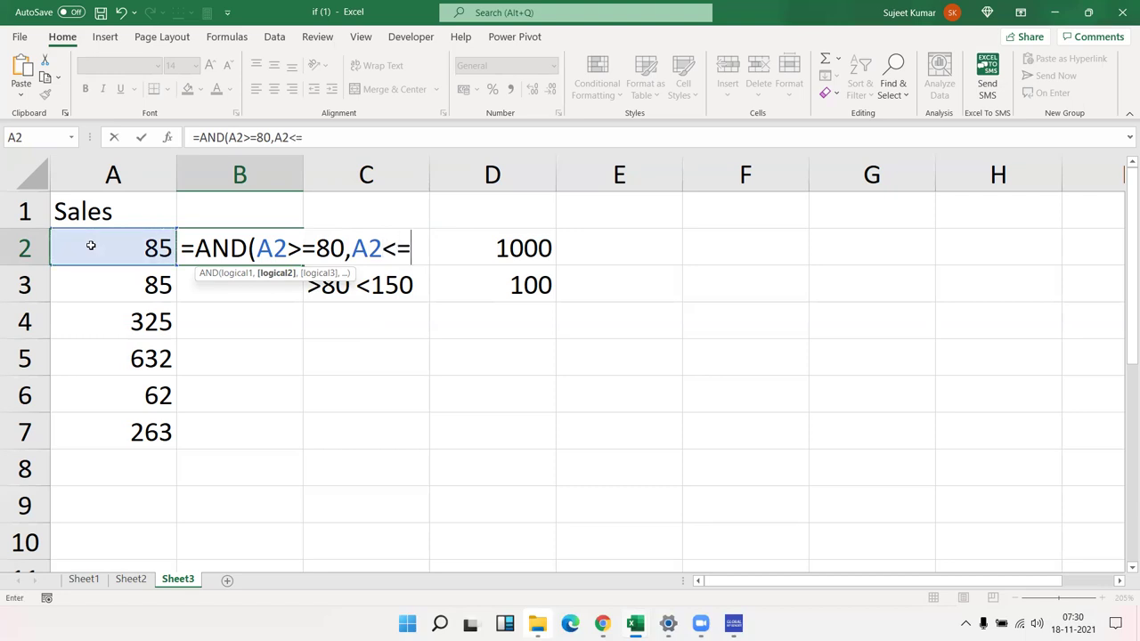
{"action": "type", "text": "150"}
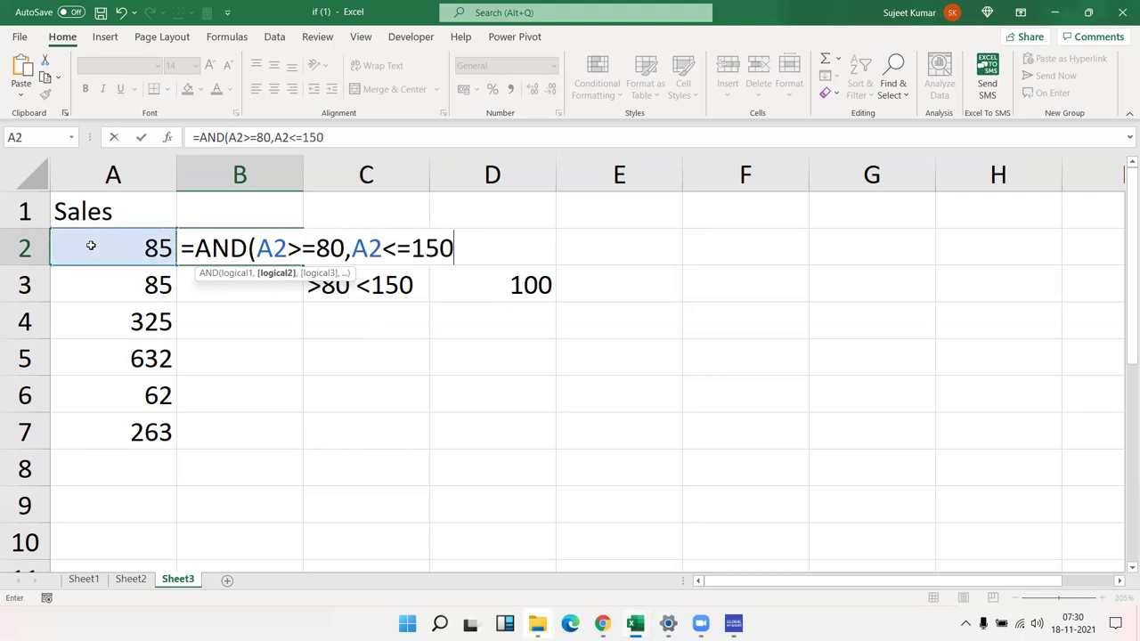
{"action": "type", "text": ")"}
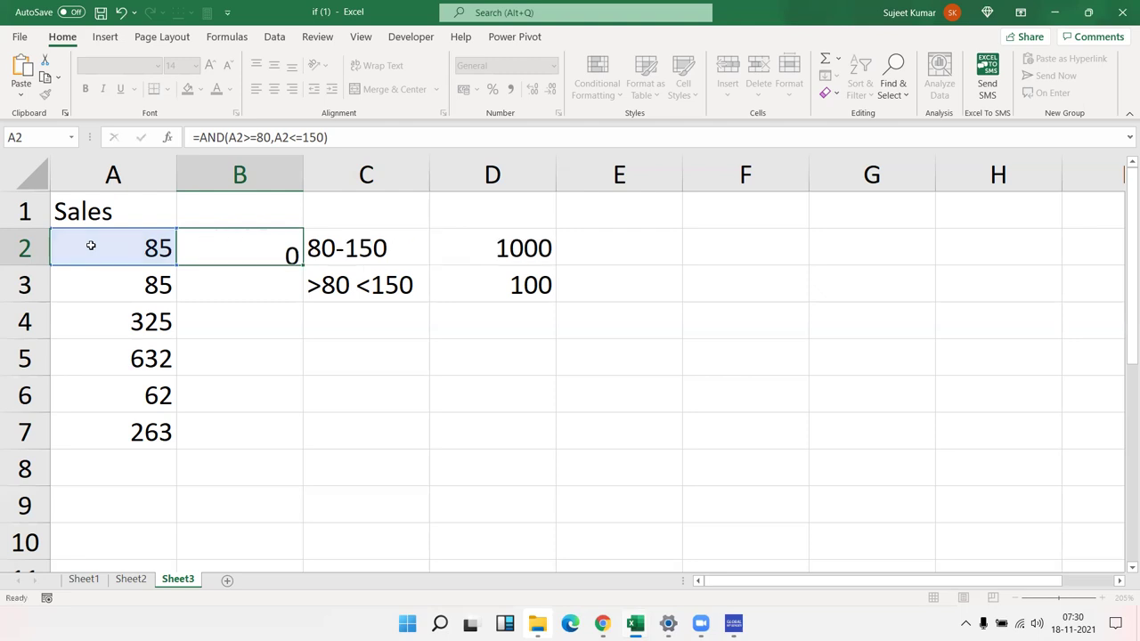
{"action": "key", "text": "Return"}
Step: Fill the AND formula down to B7 and check the copied formulas
{"action": "key", "text": "Up"}
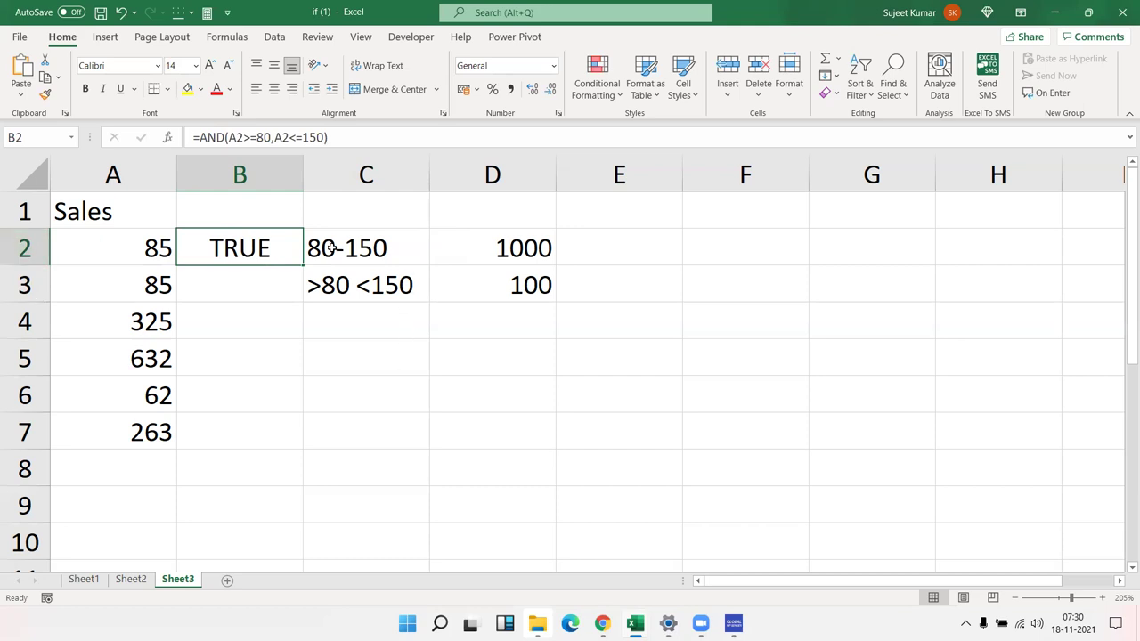
{"action": "double_click", "coordinate": [302, 265]}
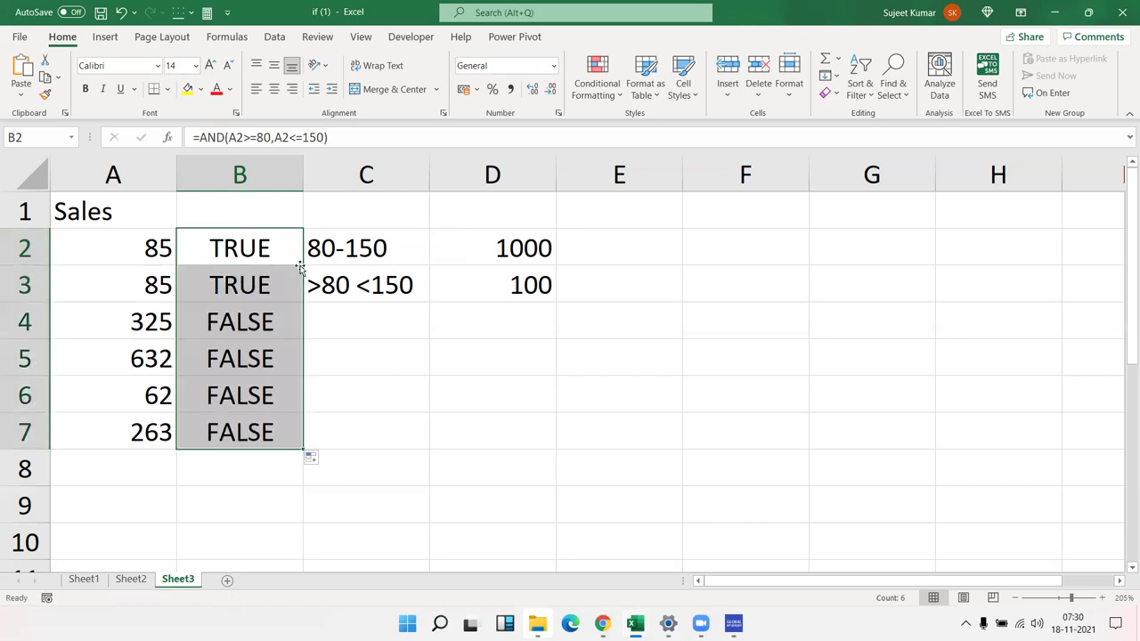
{"action": "left_click", "coordinate": [252, 275]}
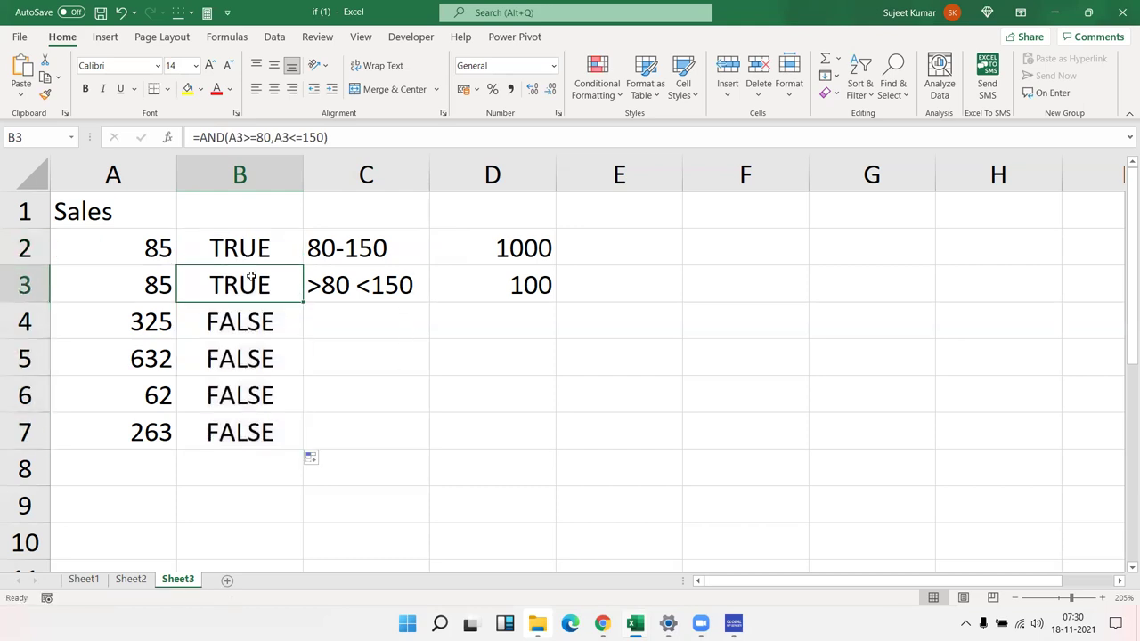
{"action": "left_click", "coordinate": [268, 344]}
{"action": "left_click", "coordinate": [263, 400]}
{"action": "left_click", "coordinate": [265, 423]}
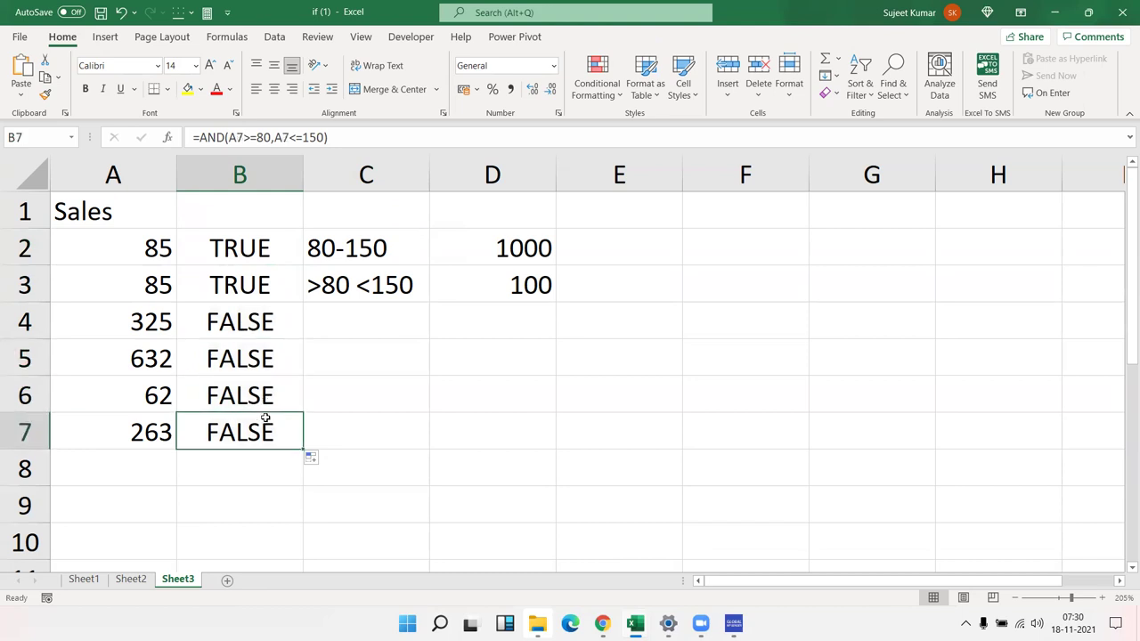
{"action": "left_click", "coordinate": [193, 258]}
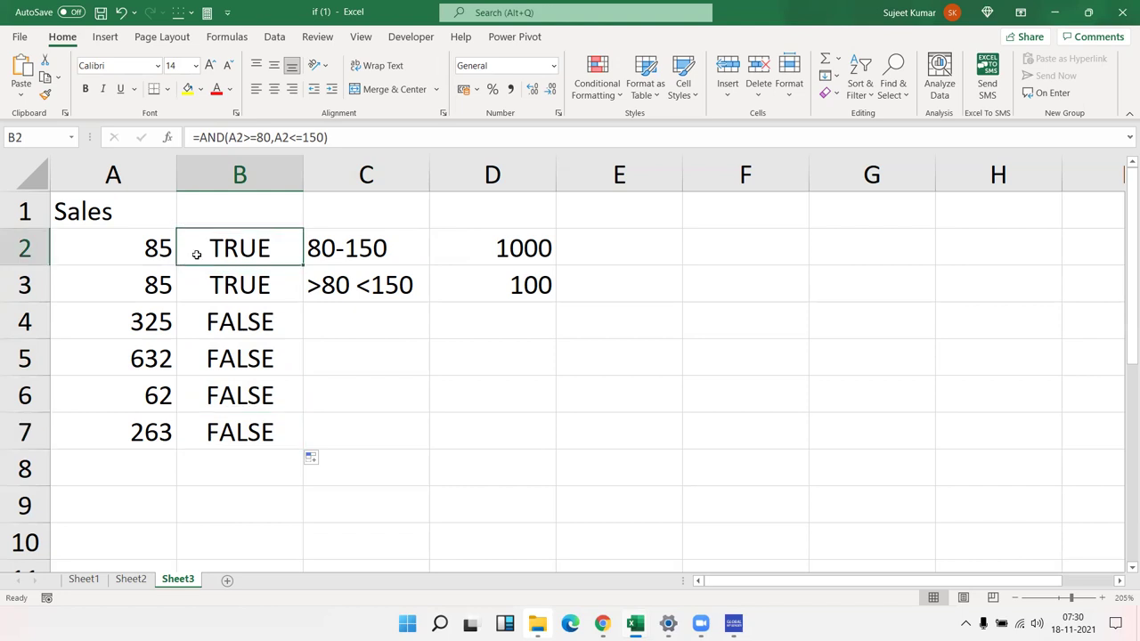
Step: Change B2 to =IF(AND(A2>=80,A2<=150),1000,100)
{"action": "double_click", "coordinate": [197, 254]}
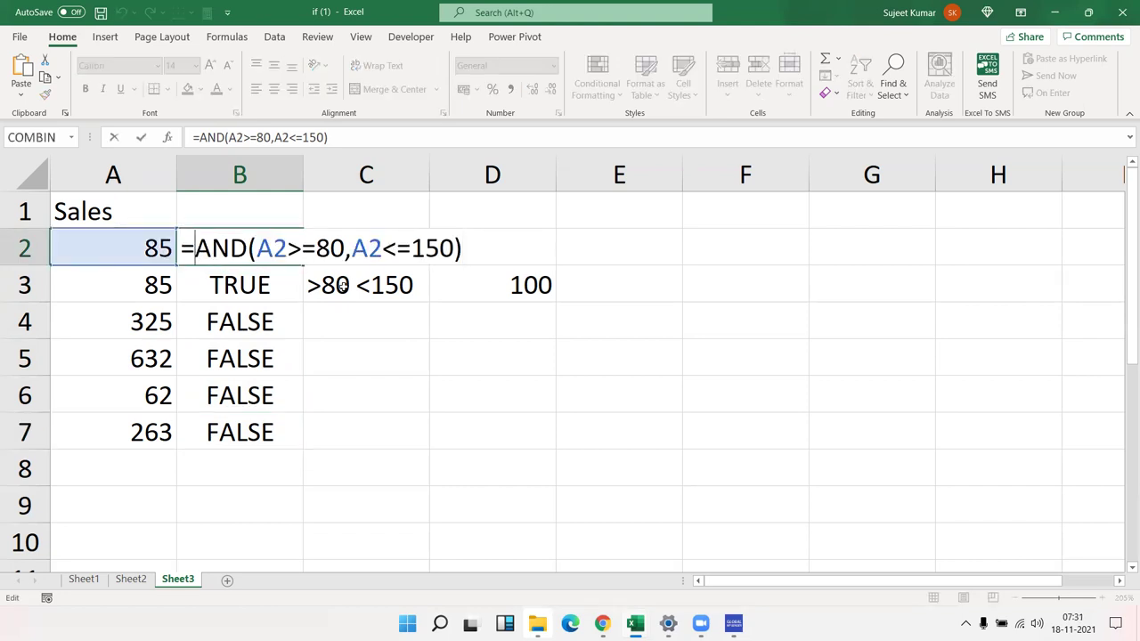
{"action": "type", "text": "if"}
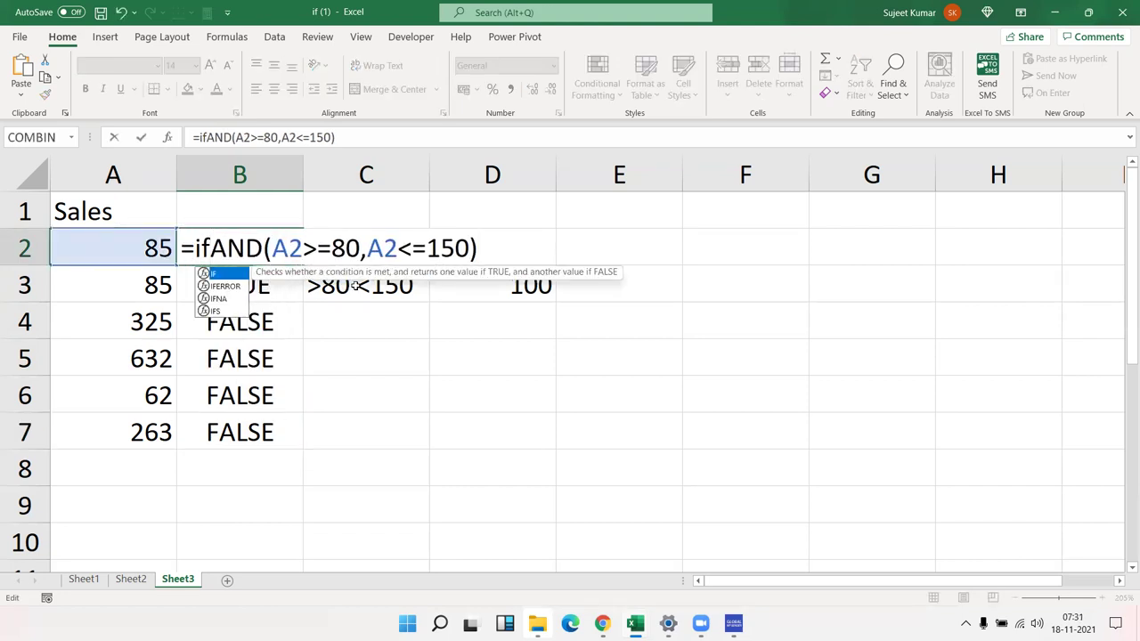
{"action": "key", "text": "Tab"}
{"action": "left_click", "coordinate": [534, 237]}
{"action": "type", "text": ",100"}
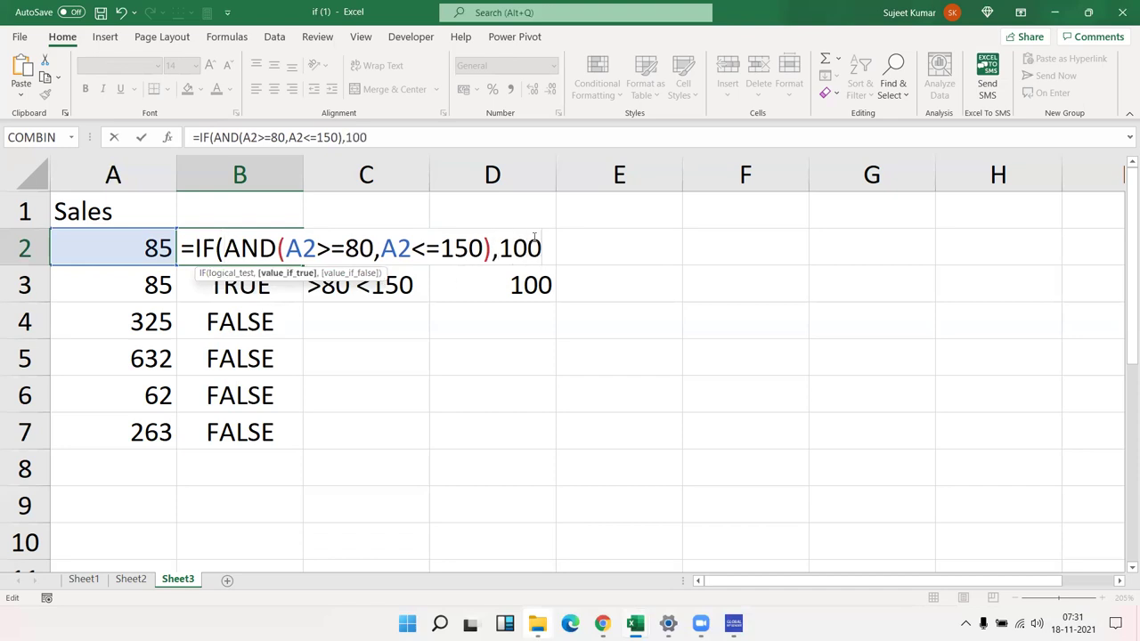
{"action": "type", "text": "0,100"}
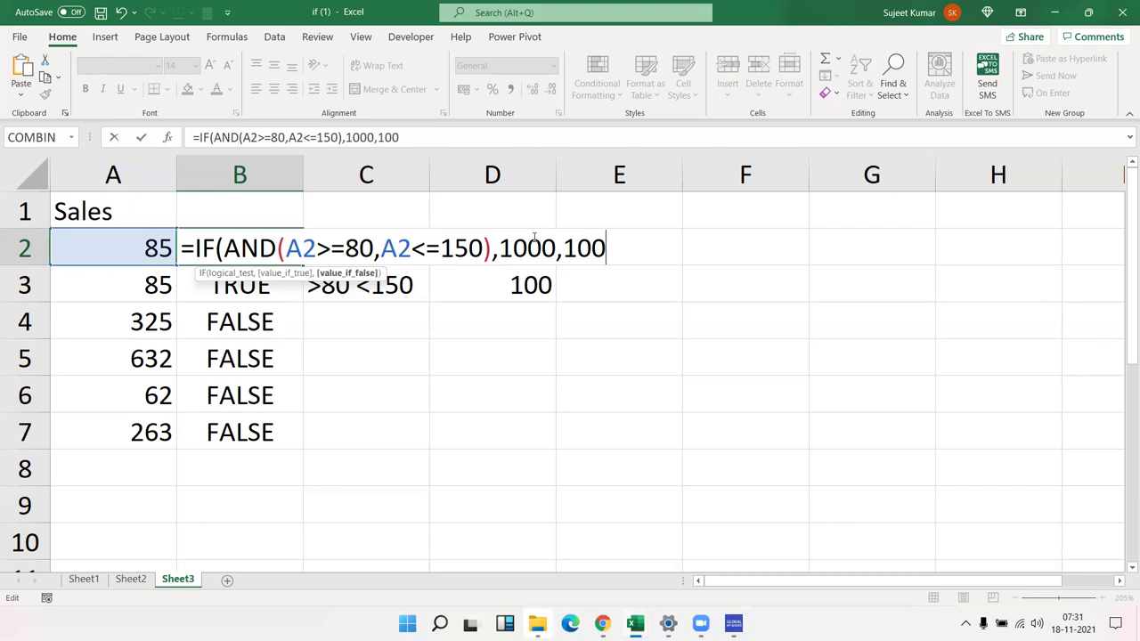
{"action": "type", "text": ")"}
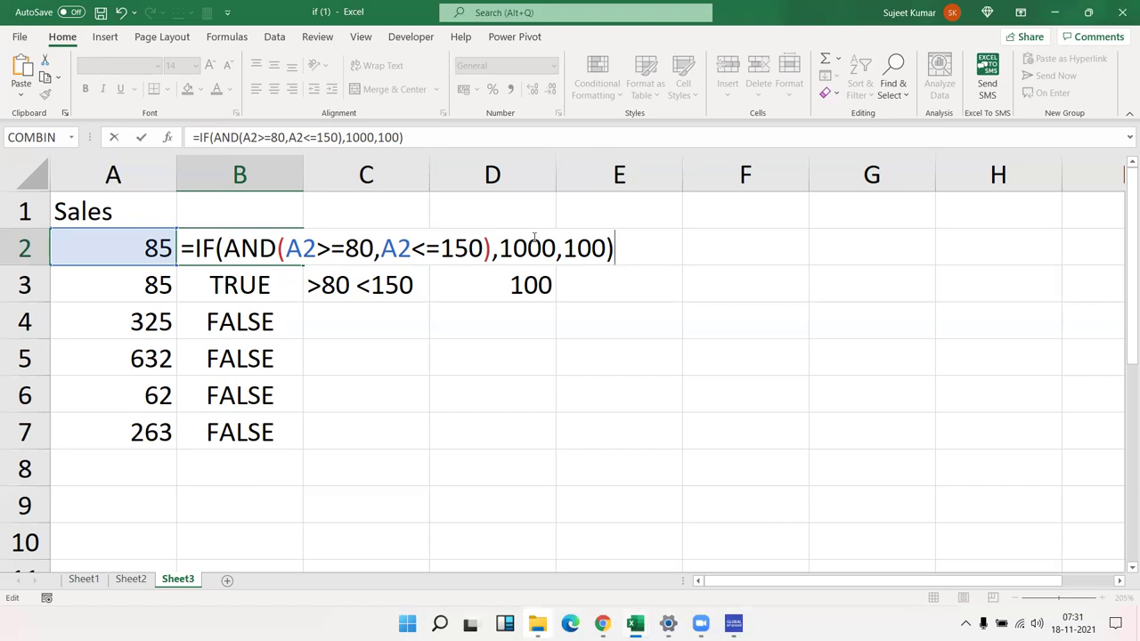
{"action": "key", "text": "Return"}
Step: Copy the IF(AND) formula from B2 down to B7
{"action": "key", "text": "Up"}
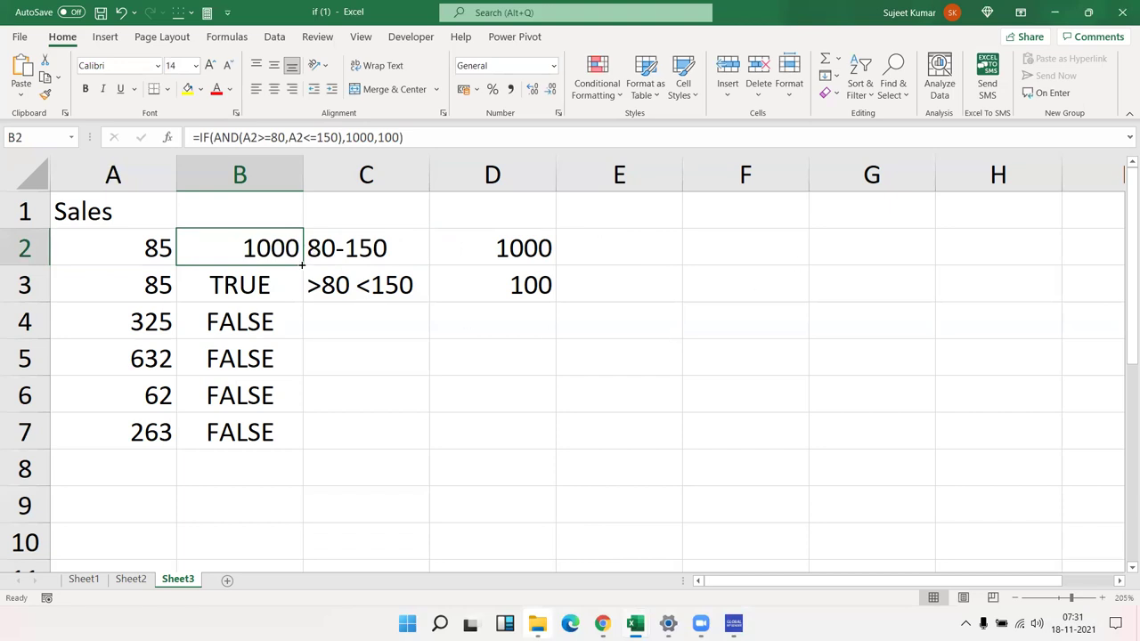
{"action": "double_click", "coordinate": [303, 265]}
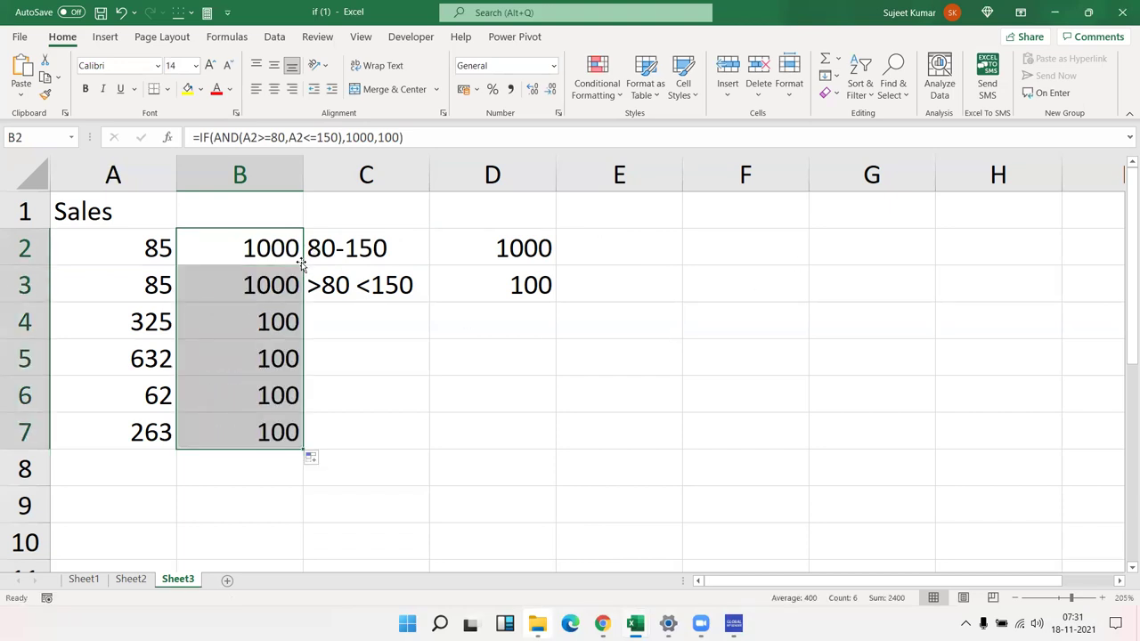
{"action": "left_click", "coordinate": [259, 248]}
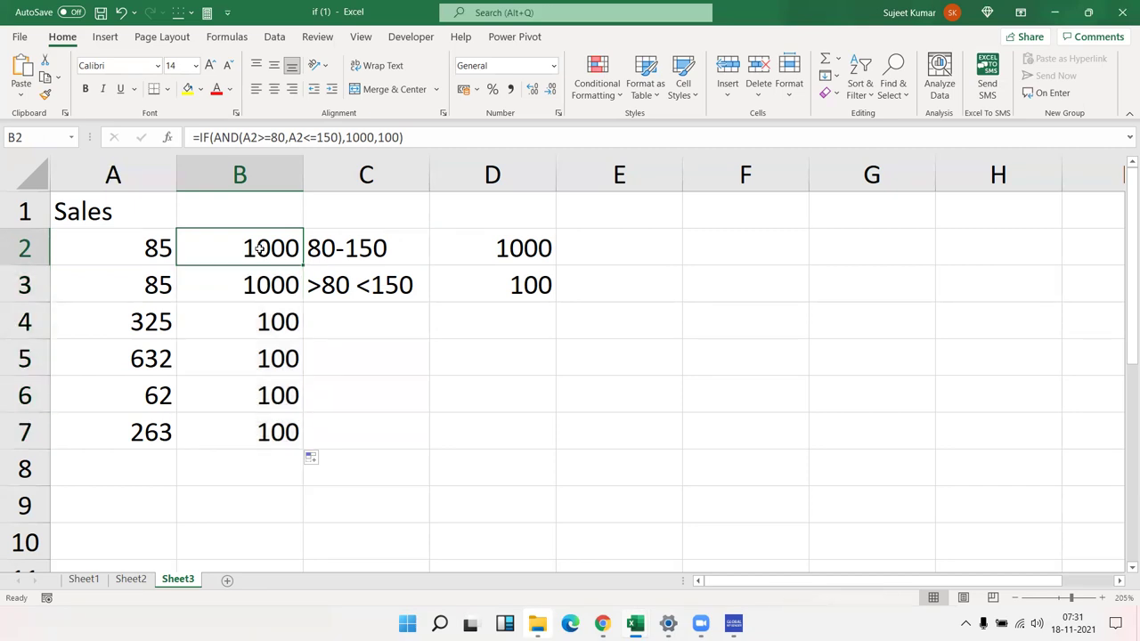
{"action": "left_click", "coordinate": [702, 212]}
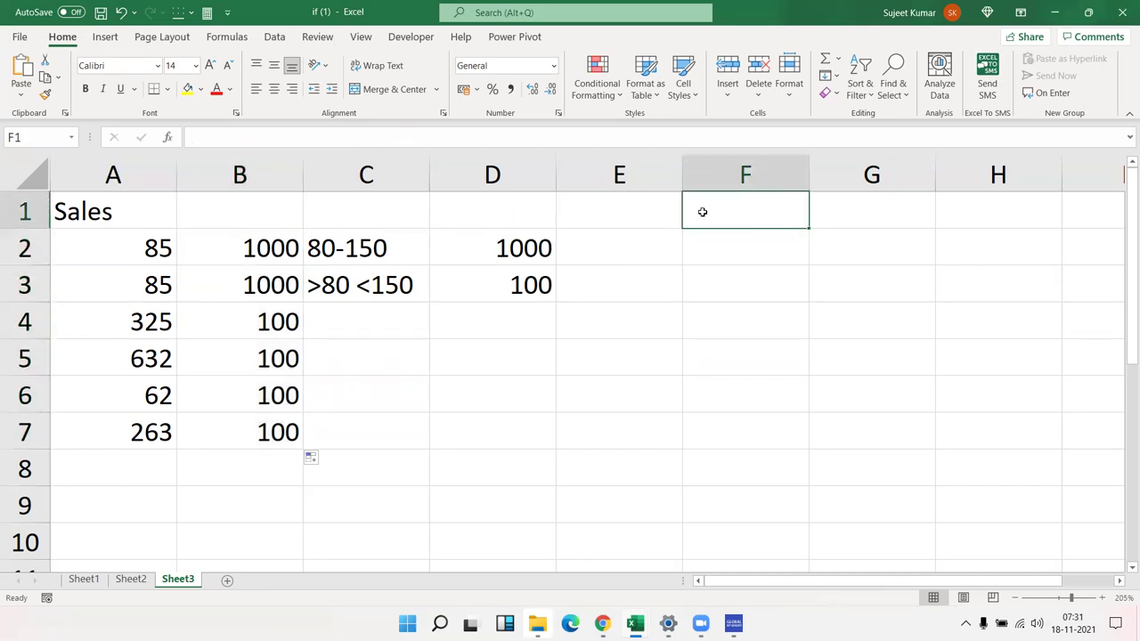
Step: Type Sat in F1 and fill the day names down to F10
{"action": "type", "text": "Sat"}
{"action": "key", "text": "Return"}
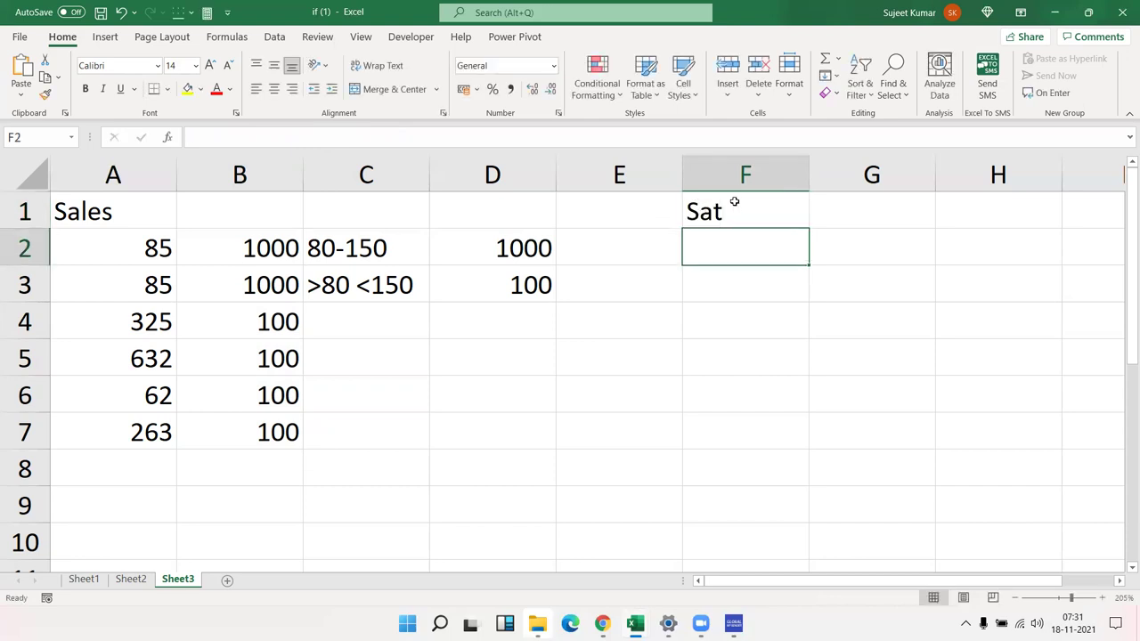
{"action": "left_click", "coordinate": [770, 217]}
{"action": "left_click_drag", "start_coordinate": [807, 227], "coordinate": [811, 547]}
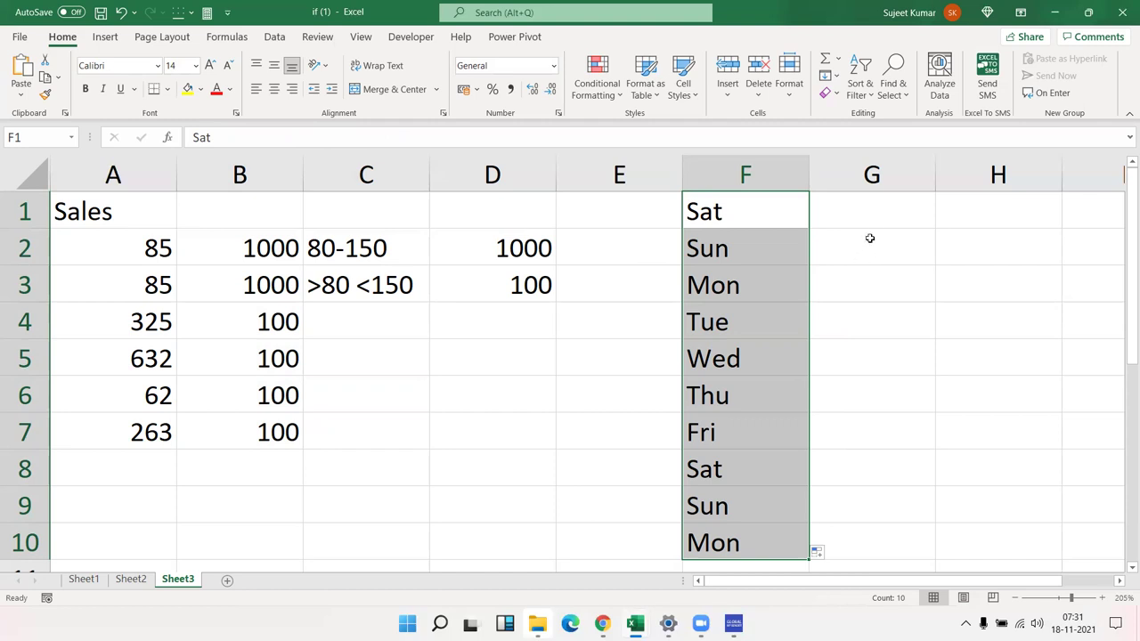
Step: Start an IF formula in G1
{"action": "left_click", "coordinate": [875, 217]}
{"action": "type", "text": "=if"}
{"action": "key", "text": "Tab"}
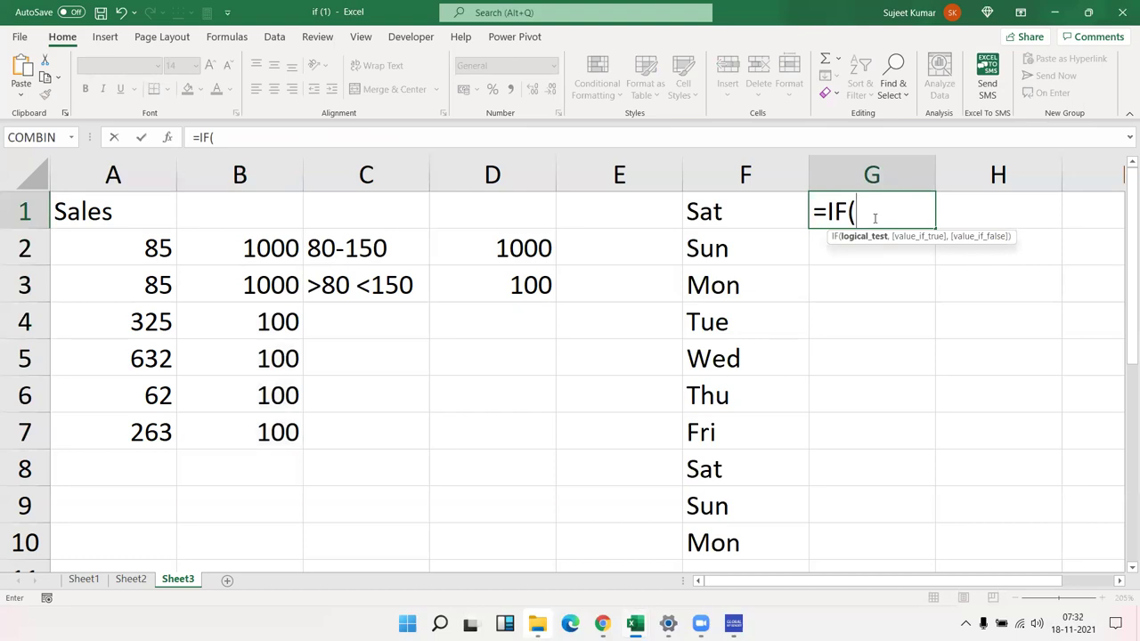
Step: Replace G1 with =OR(F1="Sat",F1="Sun") and fill it down to G10
{"action": "key", "text": "Escape"}
{"action": "type", "text": "=or"}
{"action": "key", "text": "Tab"}
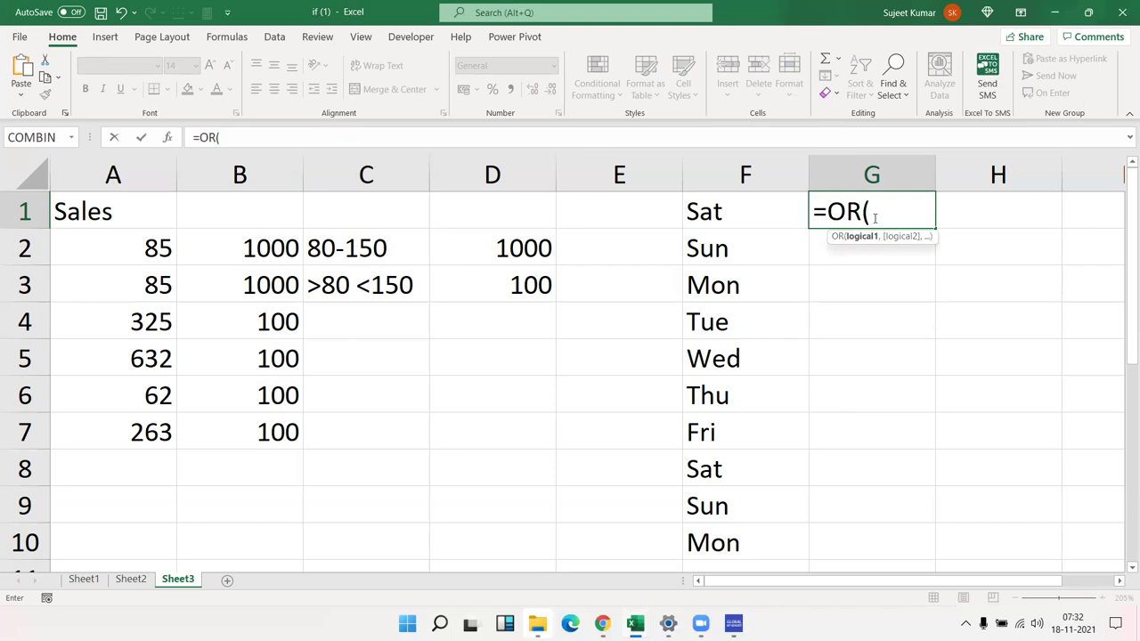
{"action": "key", "text": "Left"}
{"action": "type", "text": "="}
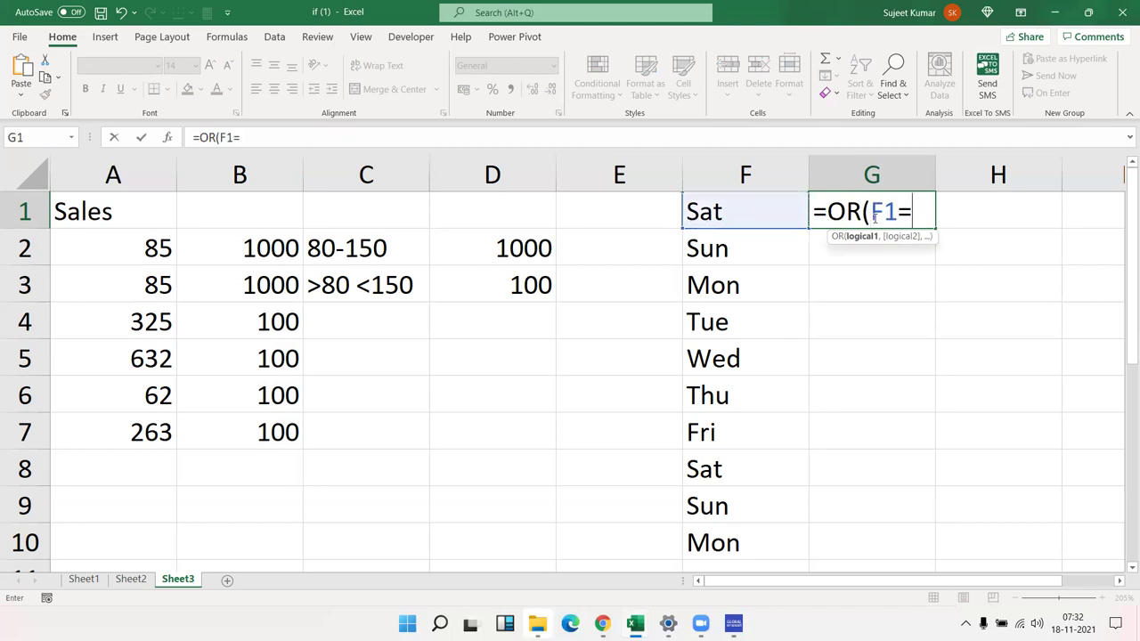
{"action": "type", "text": "\""}
{"action": "type", "text": "Sat"}
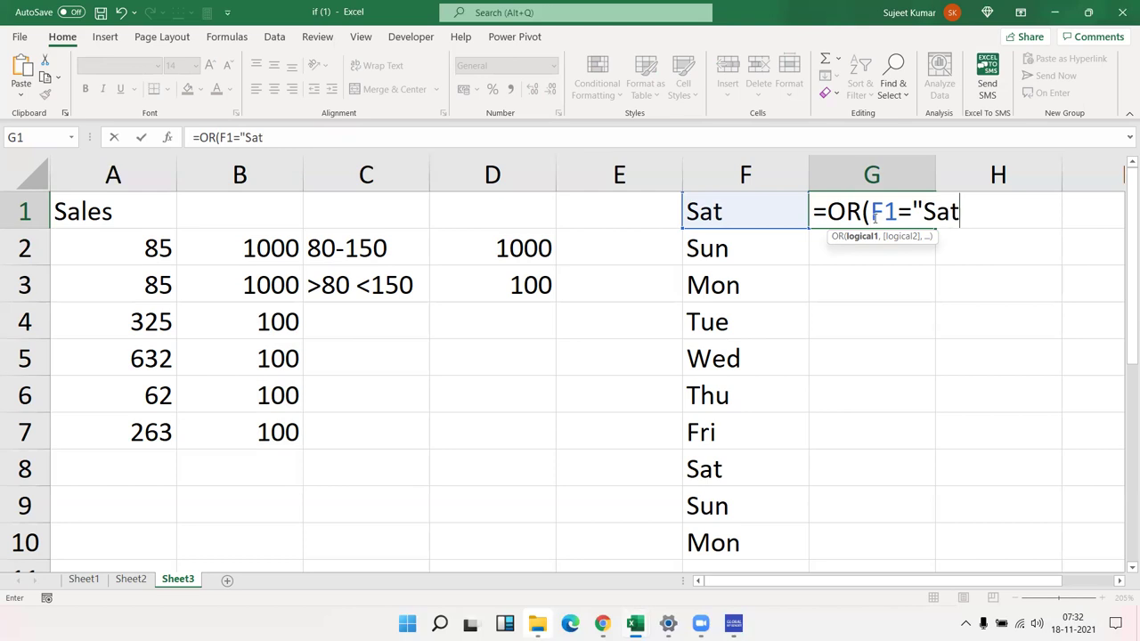
{"action": "type", "text": "\","}
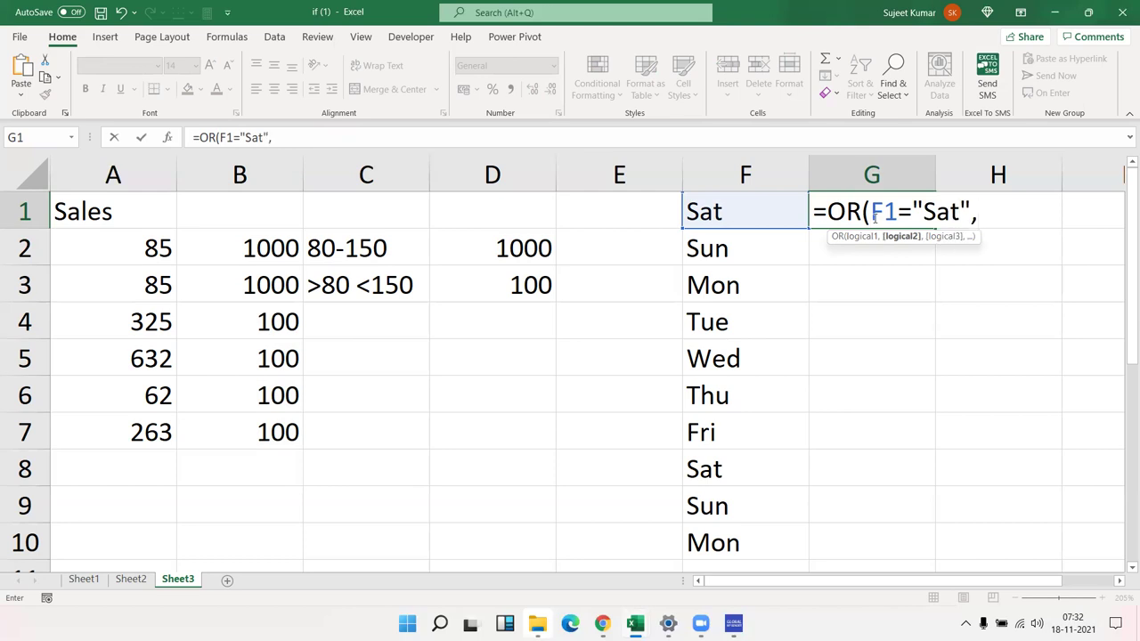
{"action": "key", "text": "Left"}
{"action": "type", "text": "="}
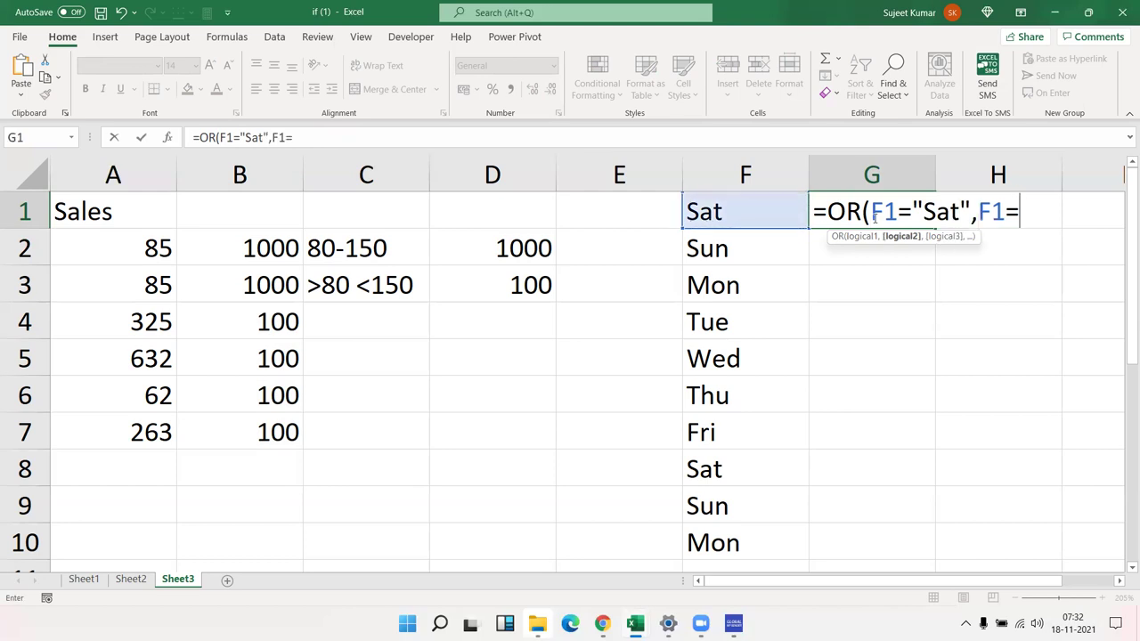
{"action": "type", "text": "\"Sun"}
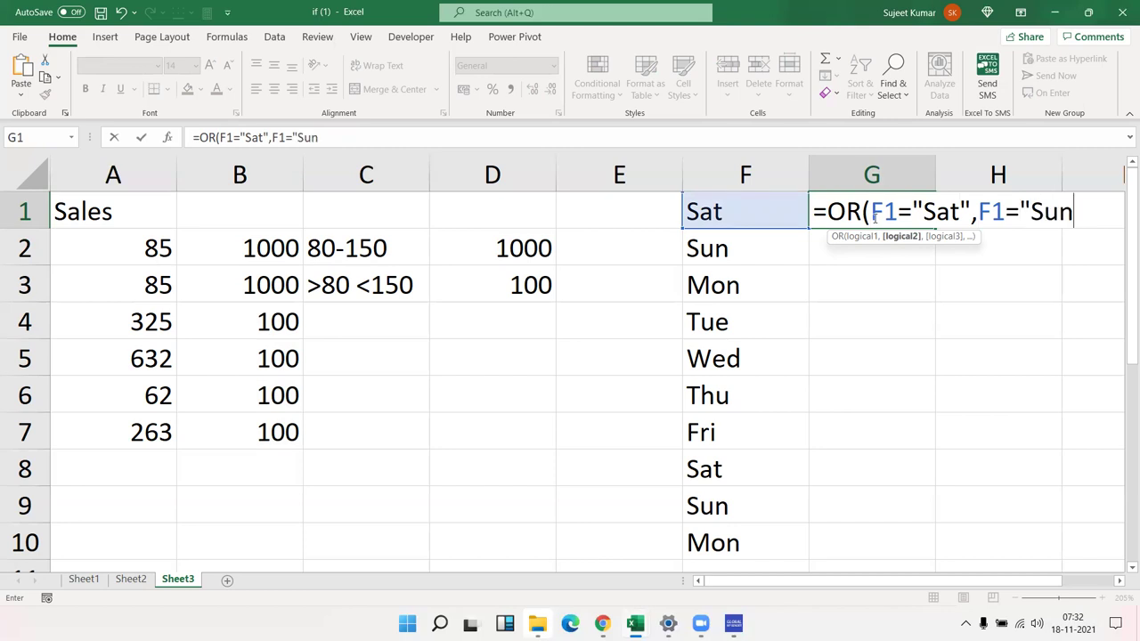
{"action": "type", "text": "\")"}
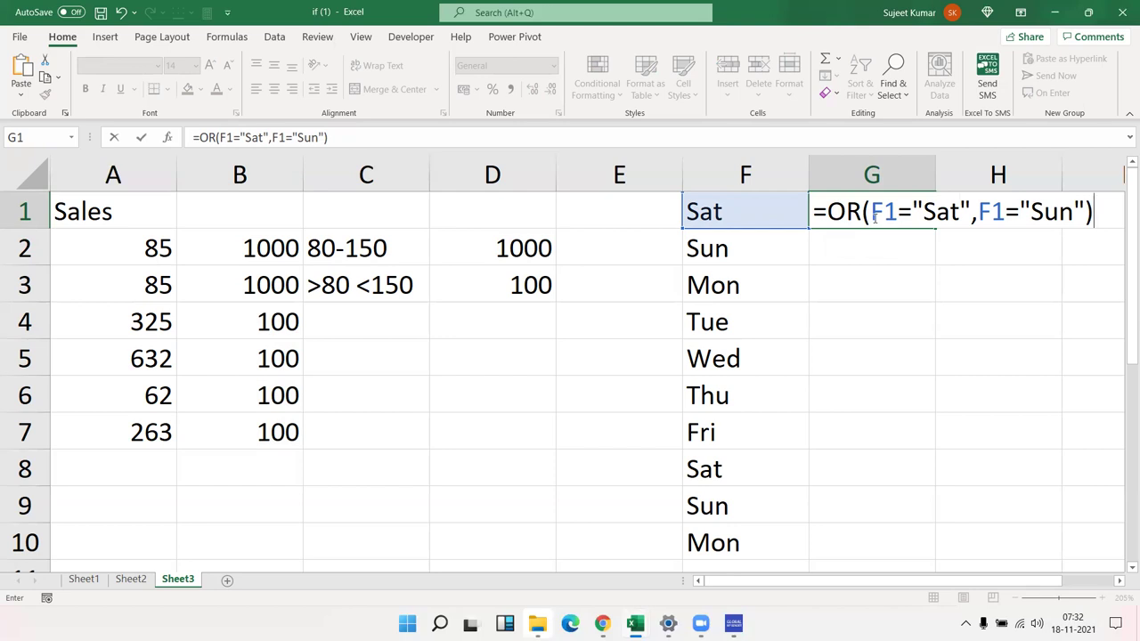
{"action": "key", "text": "Return"}
{"action": "left_click", "coordinate": [873, 215]}
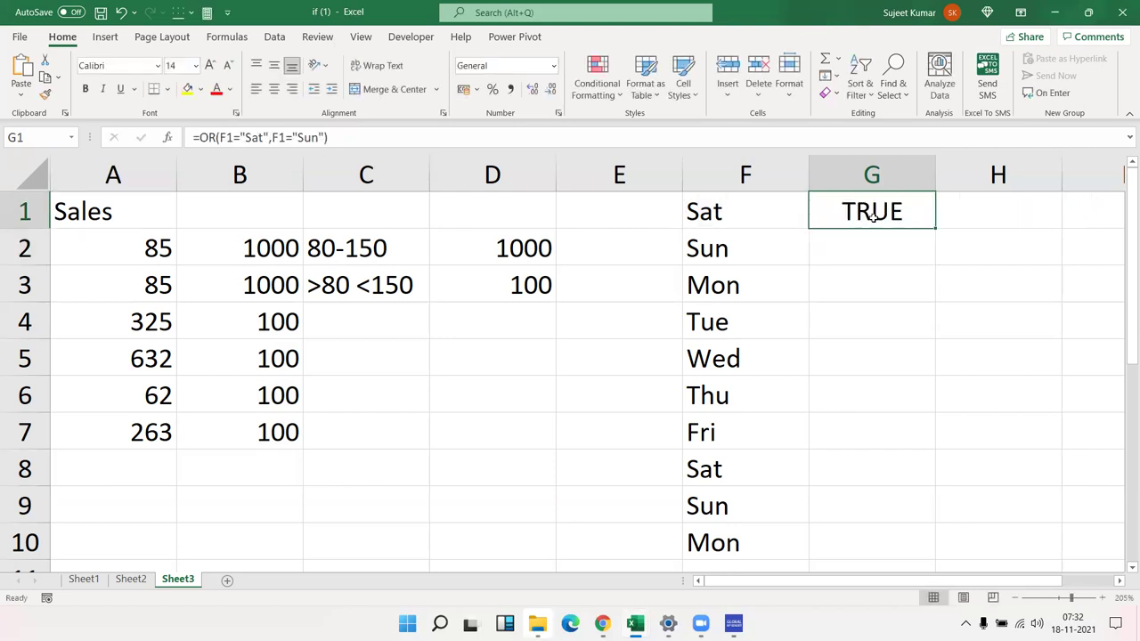
{"action": "double_click", "coordinate": [935, 227]}
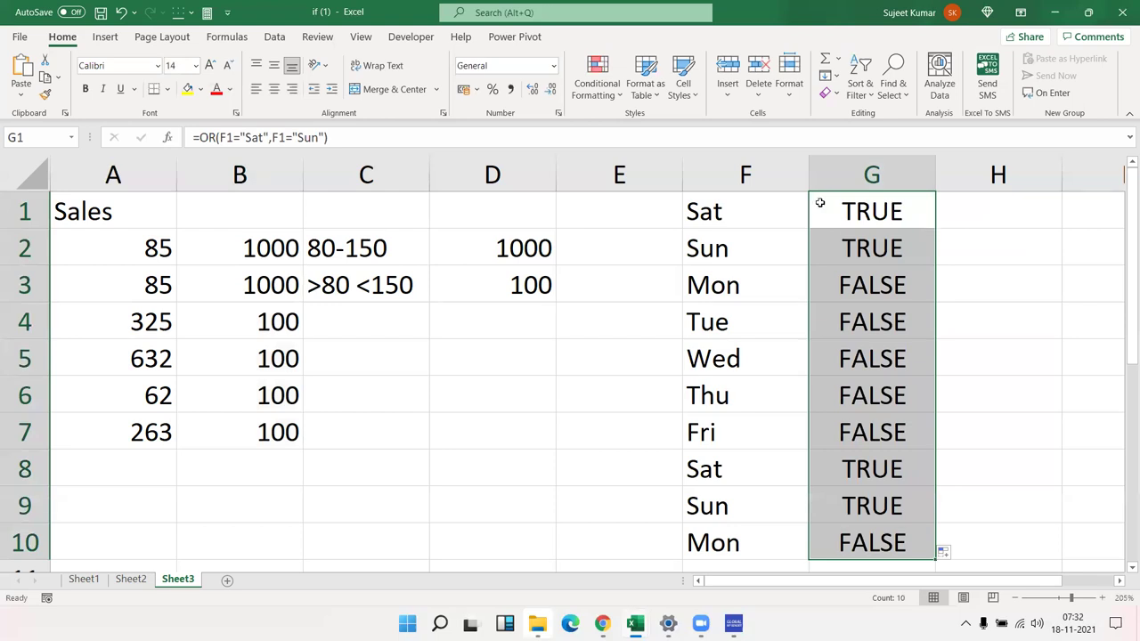
Step: Wrap G1's OR test in IF, returning "W/" for weekends and "Office" otherwise
{"action": "double_click", "coordinate": [855, 223]}
{"action": "left_click", "coordinate": [828, 212]}
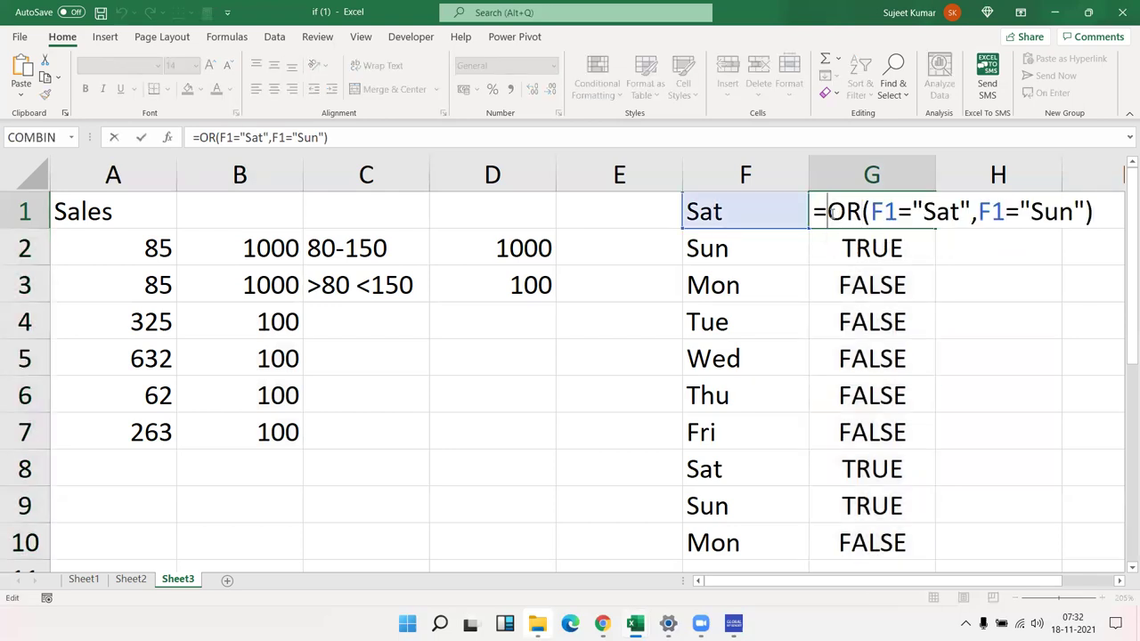
{"action": "type", "text": "if"}
{"action": "key", "text": "Tab"}
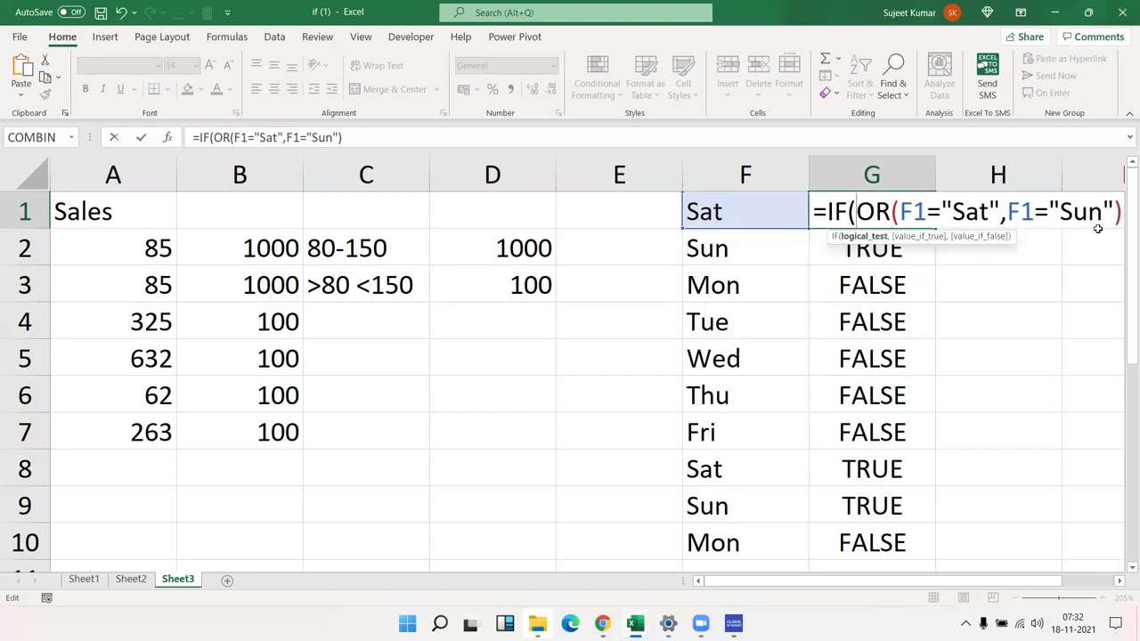
{"action": "left_click", "coordinate": [1123, 214]}
{"action": "type", "text": ","}
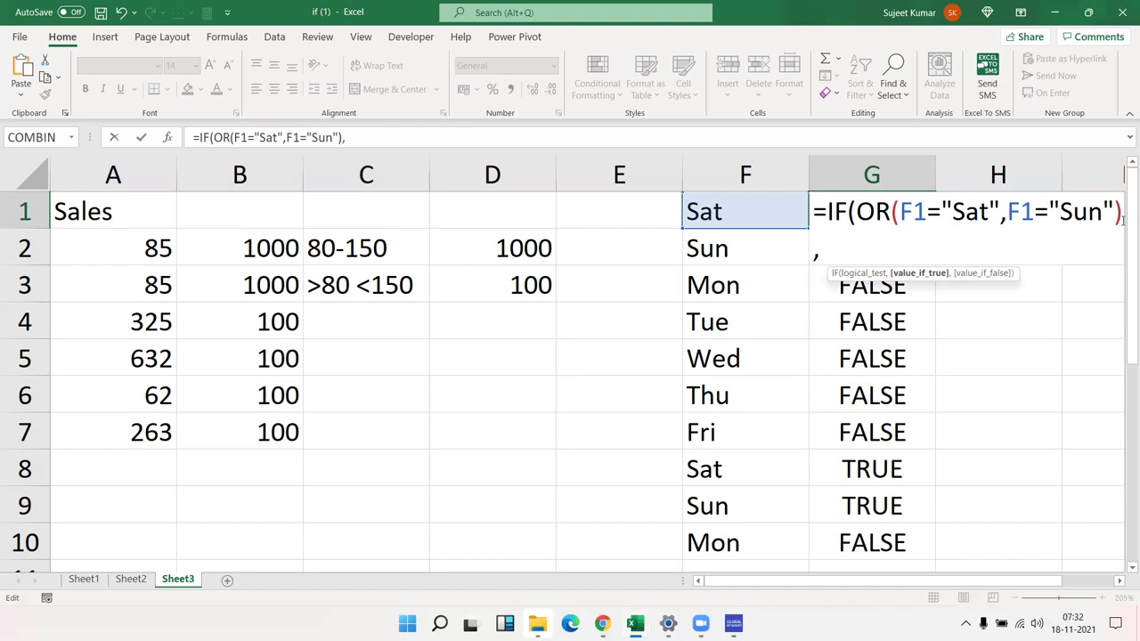
{"action": "type", "text": "\"W/\",\"Offio"}
{"action": "key", "text": "BackSpace"}
{"action": "type", "text": "ce\")"}
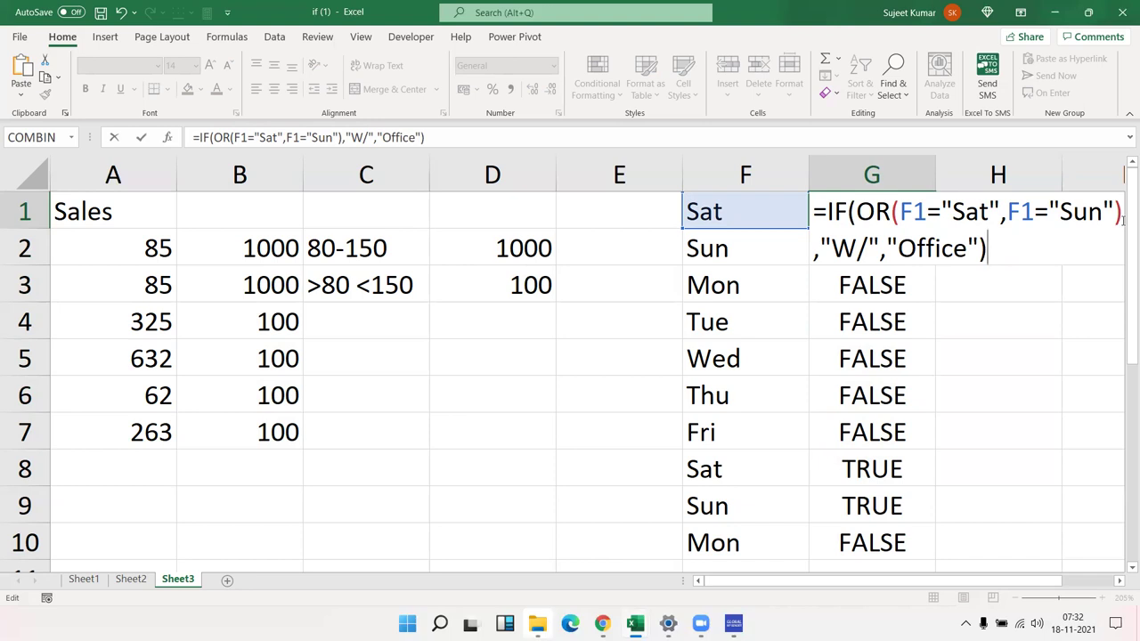
{"action": "key", "text": "Return"}
{"action": "key", "text": "Up"}
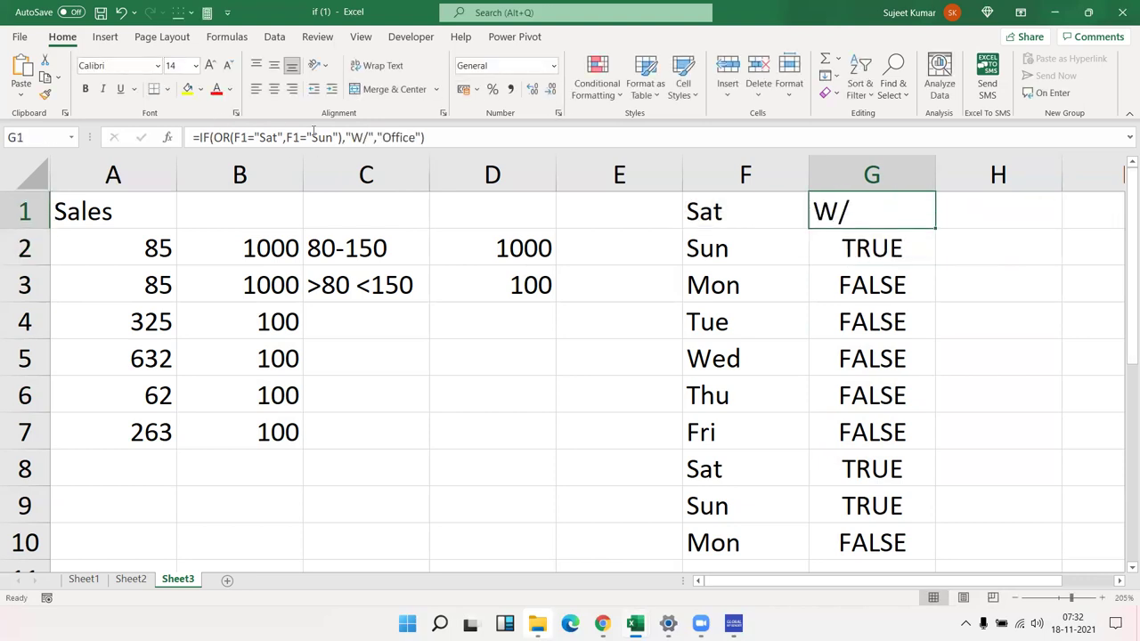
Step: Correct the weekend result to W/O and fill the formula down to G10
{"action": "left_click", "coordinate": [374, 137]}
{"action": "type", "text": "o"}
{"action": "key", "text": "BackSpace"}
{"action": "type", "text": "O"}
{"action": "key", "text": "Return"}
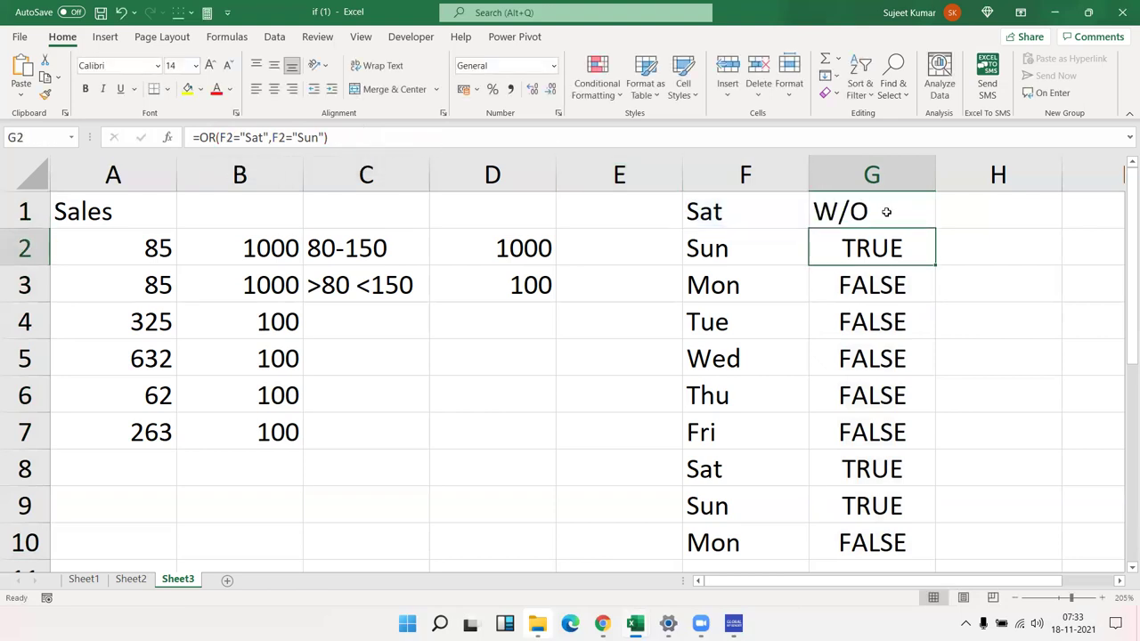
{"action": "left_click", "coordinate": [889, 207]}
{"action": "double_click", "coordinate": [935, 229]}
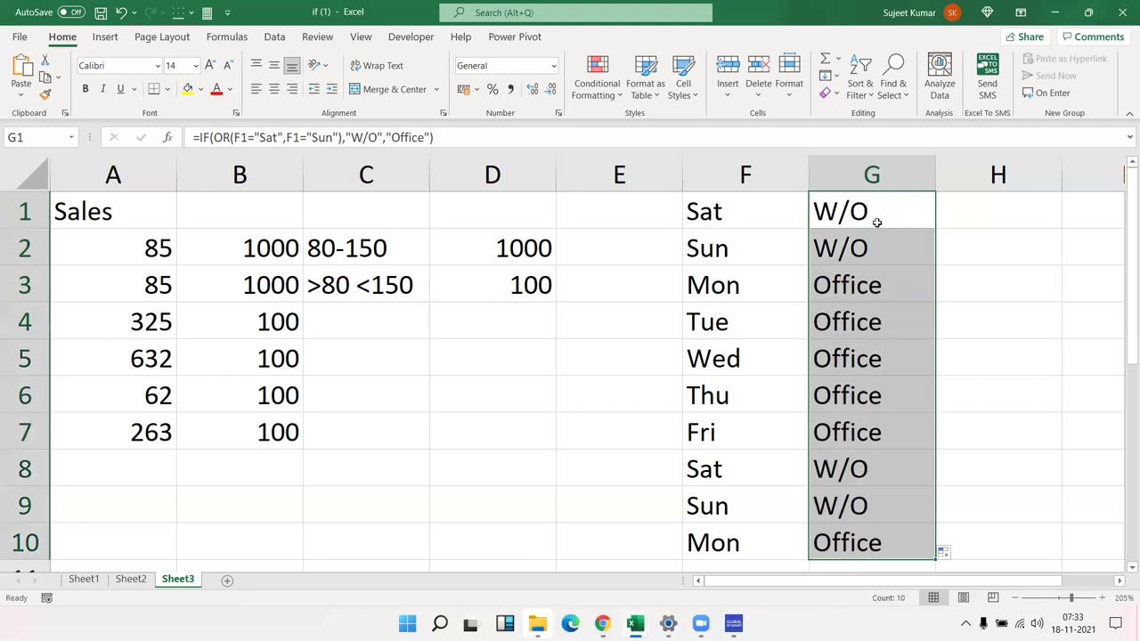
{"action": "left_click", "coordinate": [879, 223]}
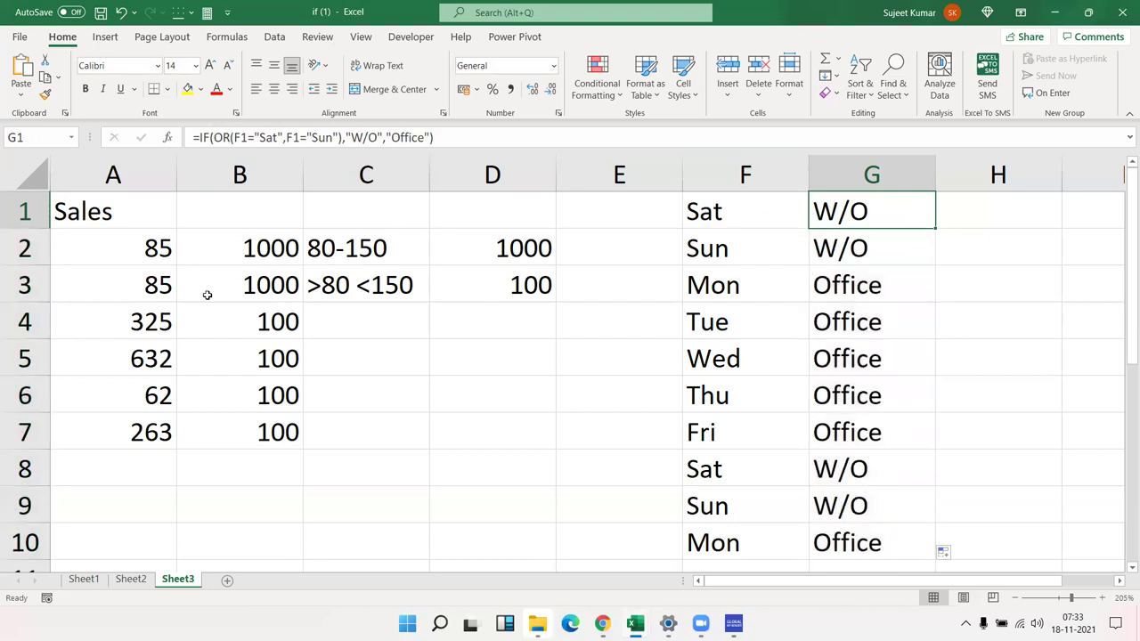
{"action": "left_click", "coordinate": [148, 253]}
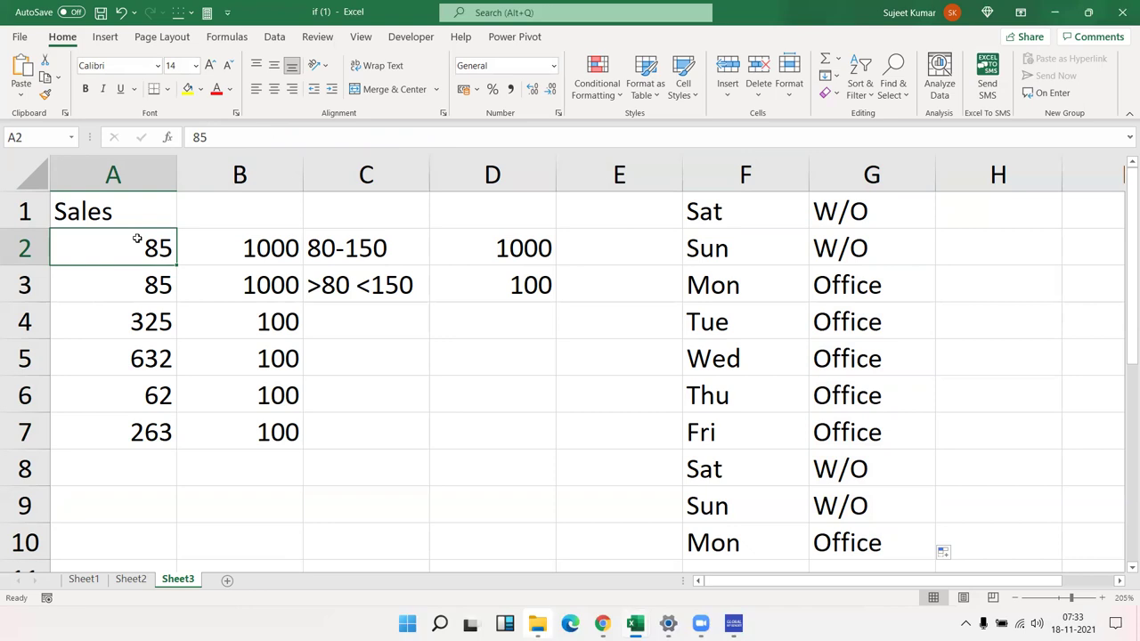
{"action": "left_click", "coordinate": [685, 212]}
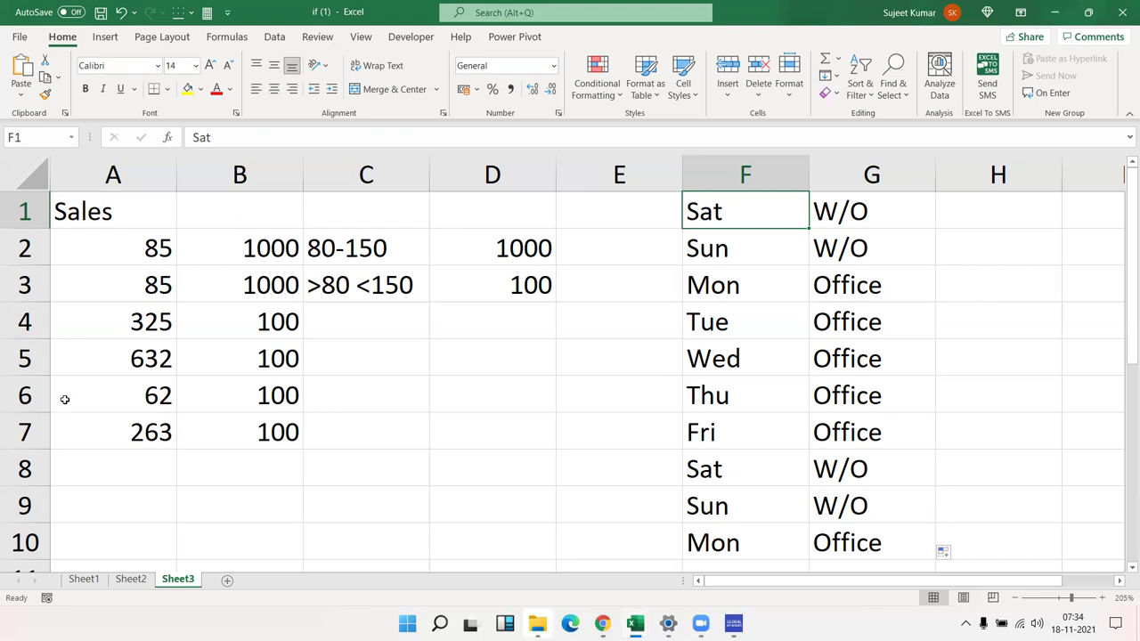
Step: Type the notes >80 in C4 and <150 in C5, then return to F1
{"action": "left_click", "coordinate": [358, 309]}
{"action": "type", "text": ">"}
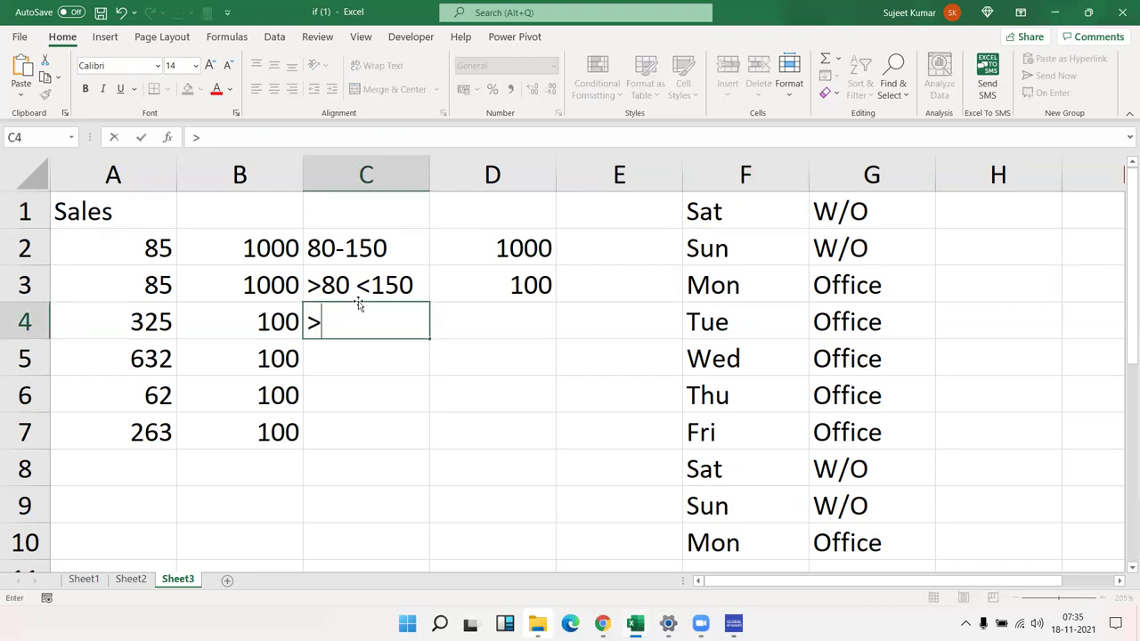
{"action": "type", "text": "80"}
{"action": "key", "text": "Return"}
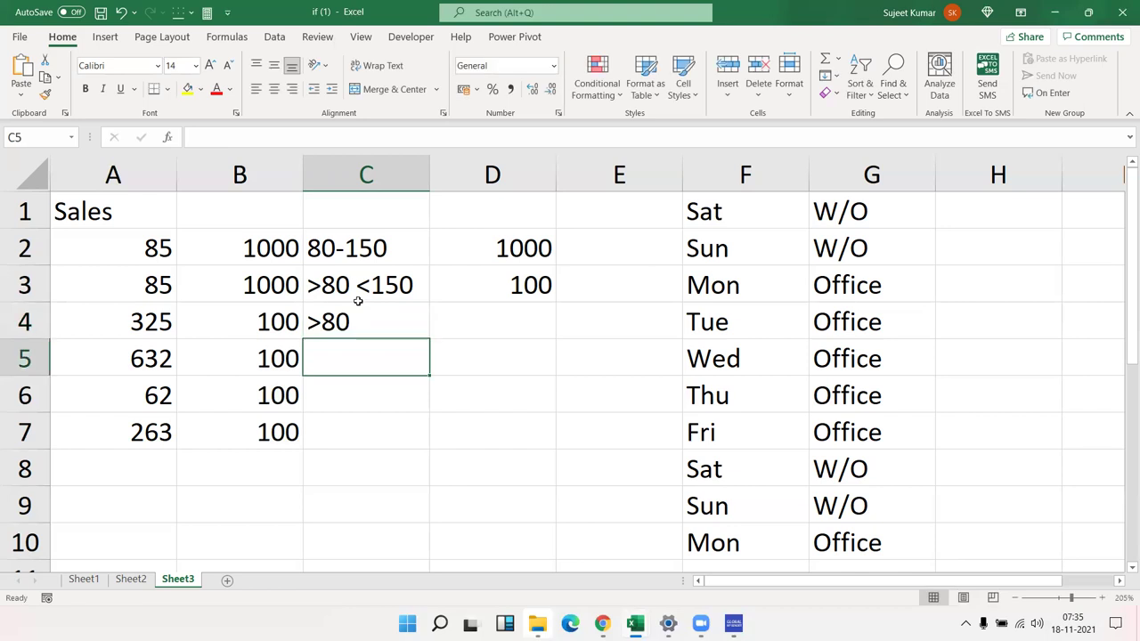
{"action": "type", "text": "<150"}
{"action": "key", "text": "Return"}
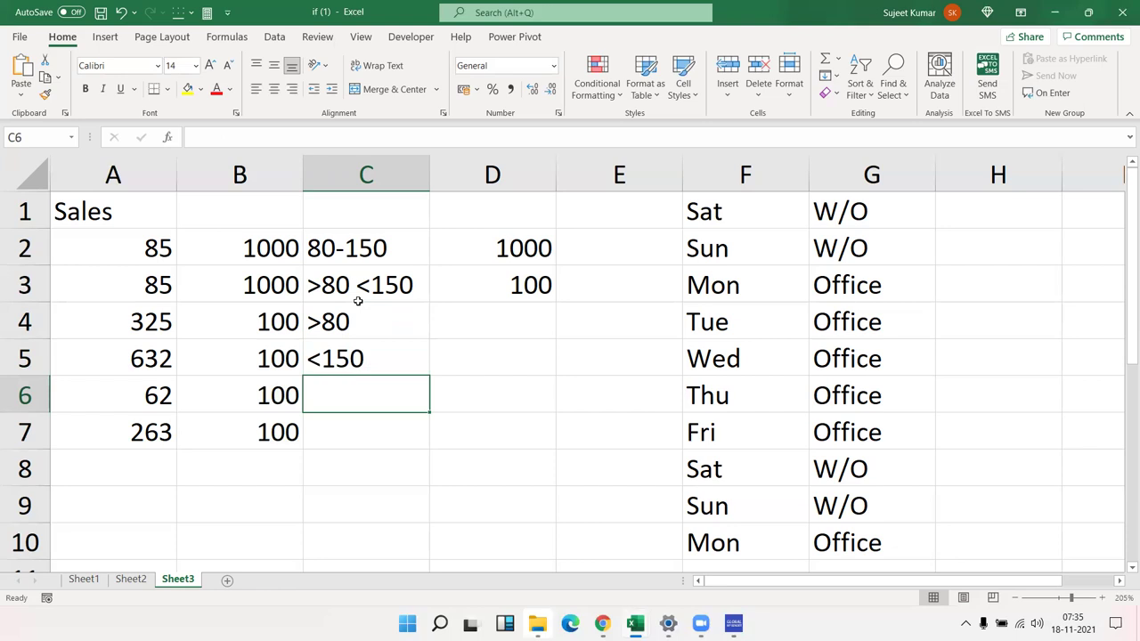
{"action": "key", "text": "Right"}
{"action": "key", "text": "Right"}
{"action": "key", "text": "Right"}
{"action": "key", "text": "Right"}
{"action": "key", "text": "Up"}
{"action": "key", "text": "Up"}
{"action": "key", "text": "Up"}
{"action": "key", "text": "Up"}
{"action": "key", "text": "Left"}
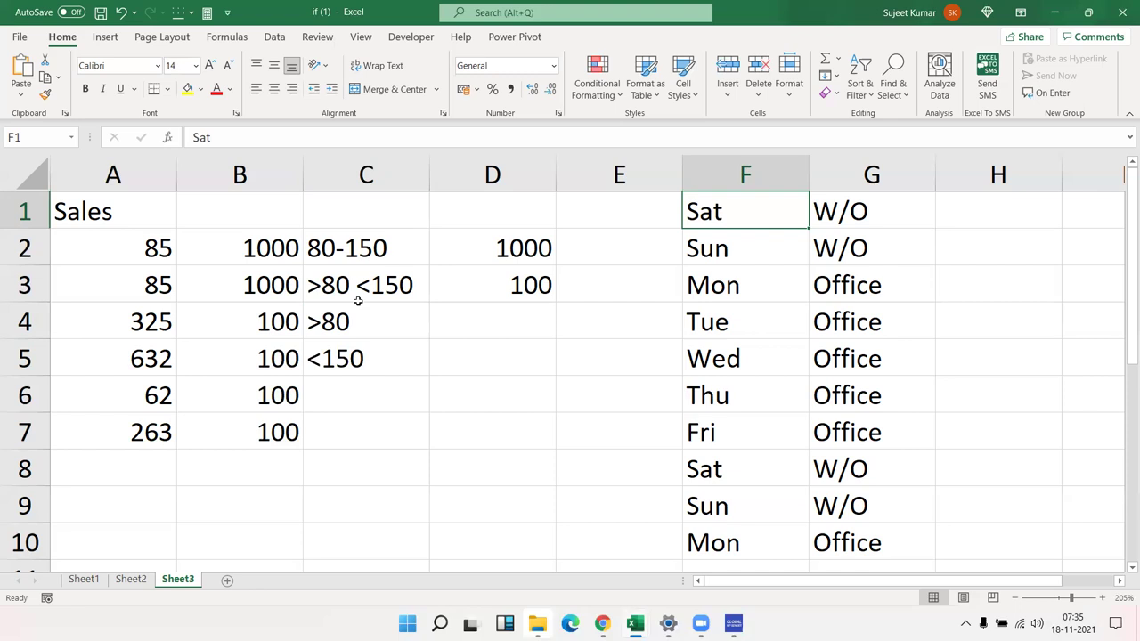
{"action": "left_click", "coordinate": [148, 246]}
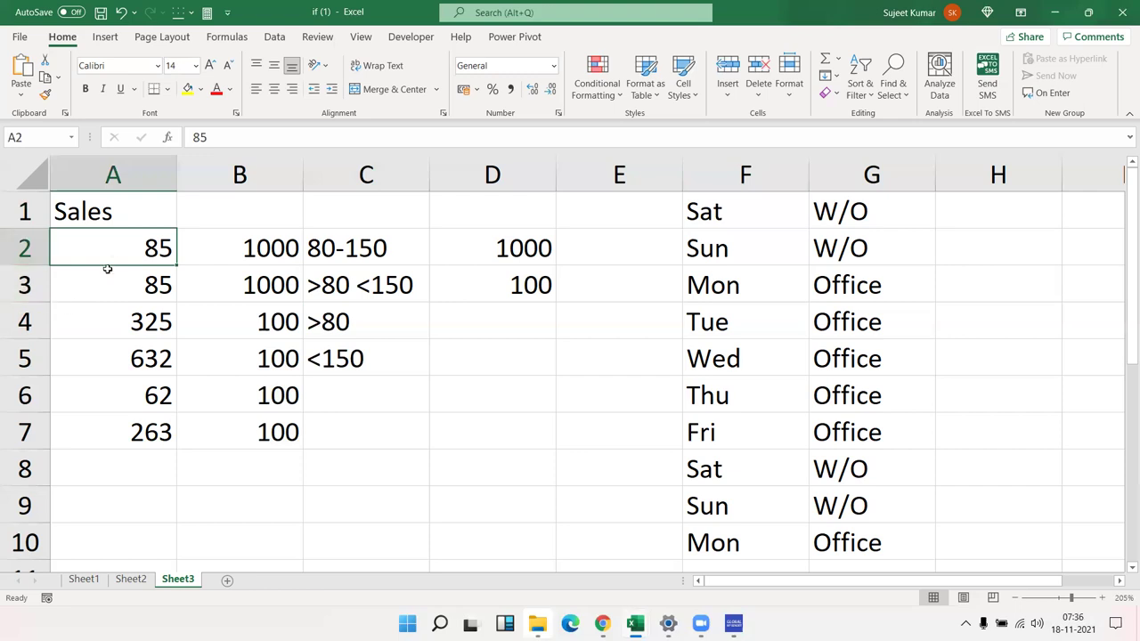
{"action": "double_click", "coordinate": [115, 253]}
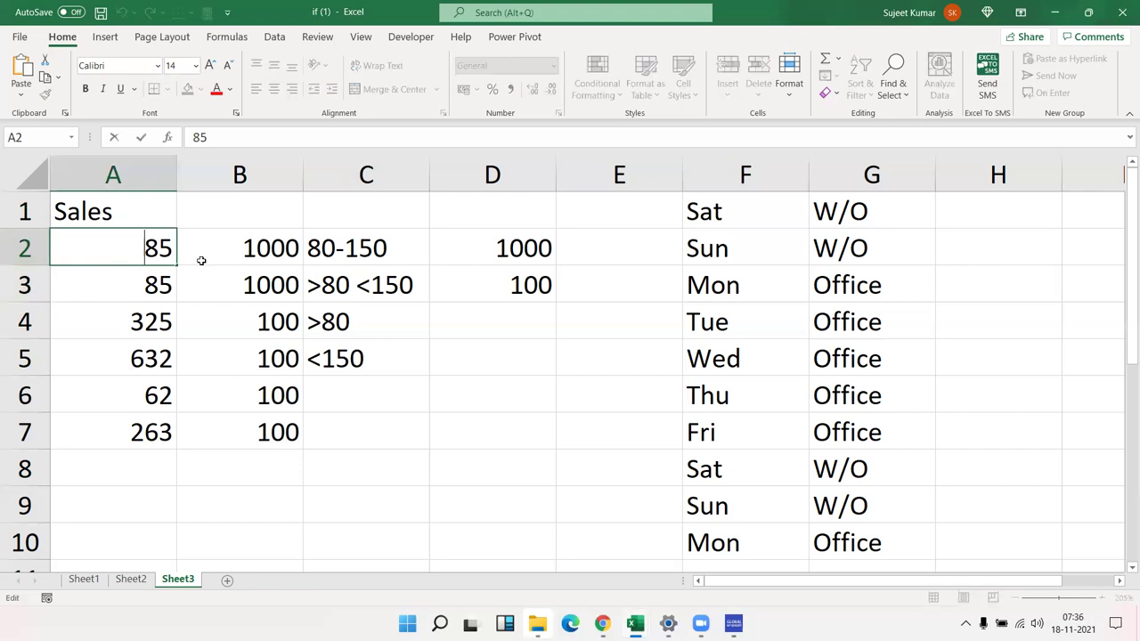
{"action": "double_click", "coordinate": [258, 258]}
{"action": "left_click_drag", "start_coordinate": [287, 248], "coordinate": [469, 249]}
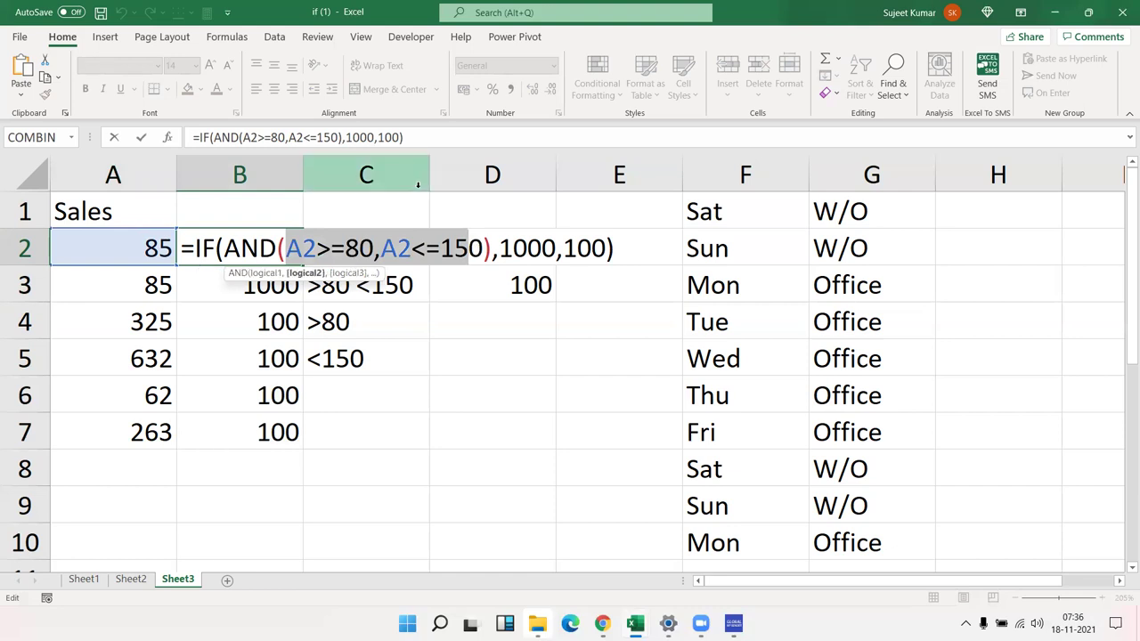
{"action": "left_click", "coordinate": [349, 249]}
{"action": "left_click_drag", "start_coordinate": [375, 248], "coordinate": [285, 248]}
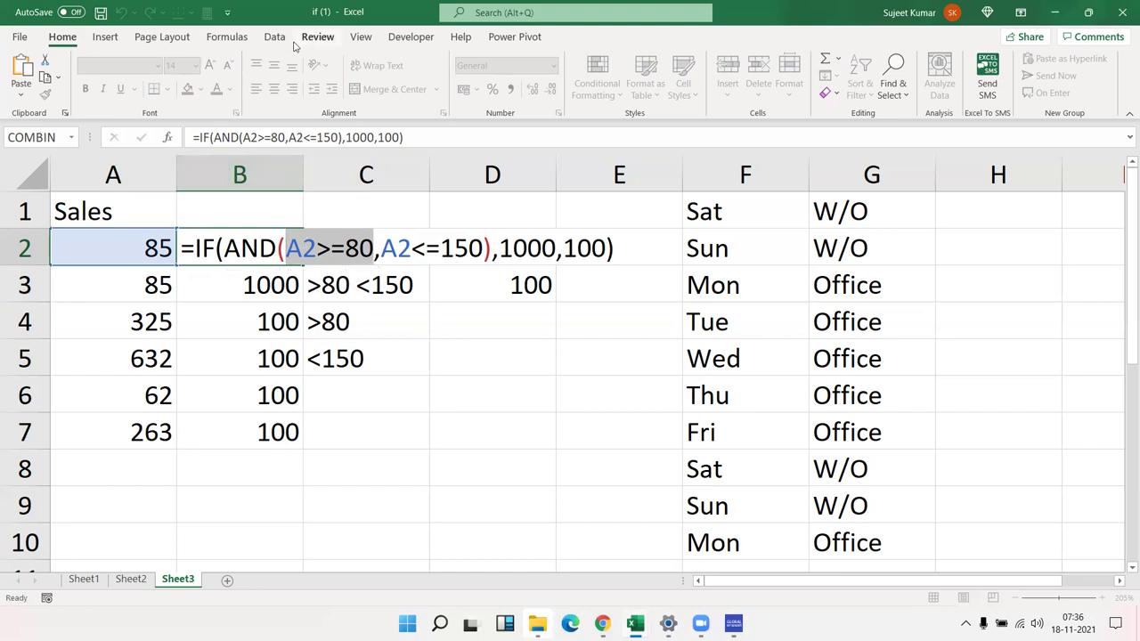
{"action": "key", "text": "ctrl+Return"}
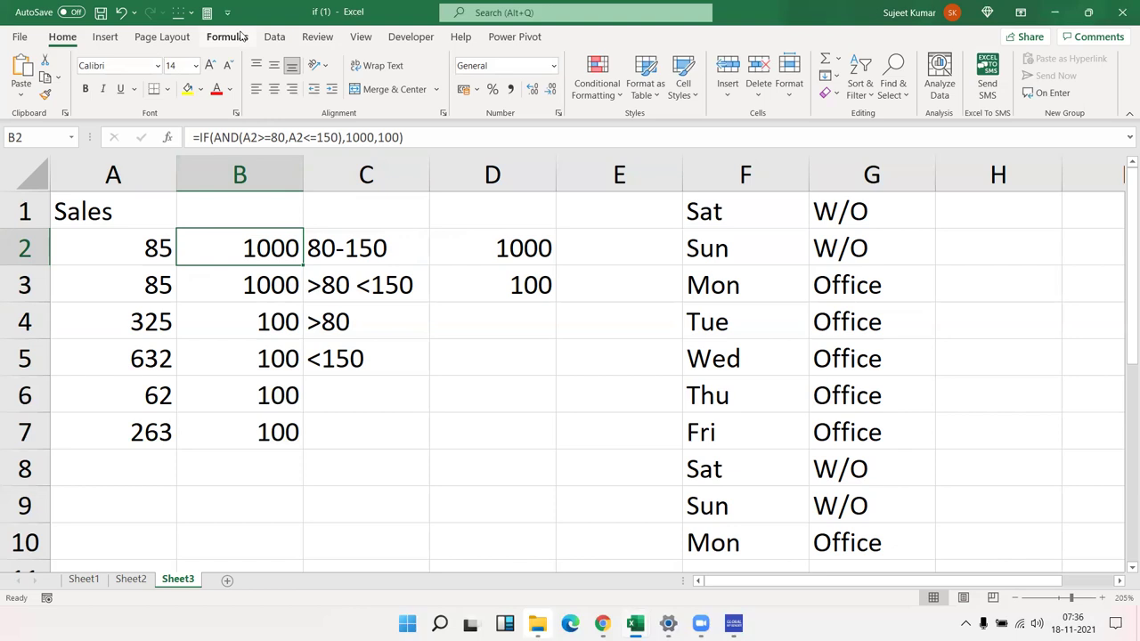
Step: Evaluate B2's formula step by step, with A2=85 making both tests TRUE, until IF(TRUE,1000,100)
{"action": "left_click", "coordinate": [227, 36]}
{"action": "left_click", "coordinate": [702, 96]}
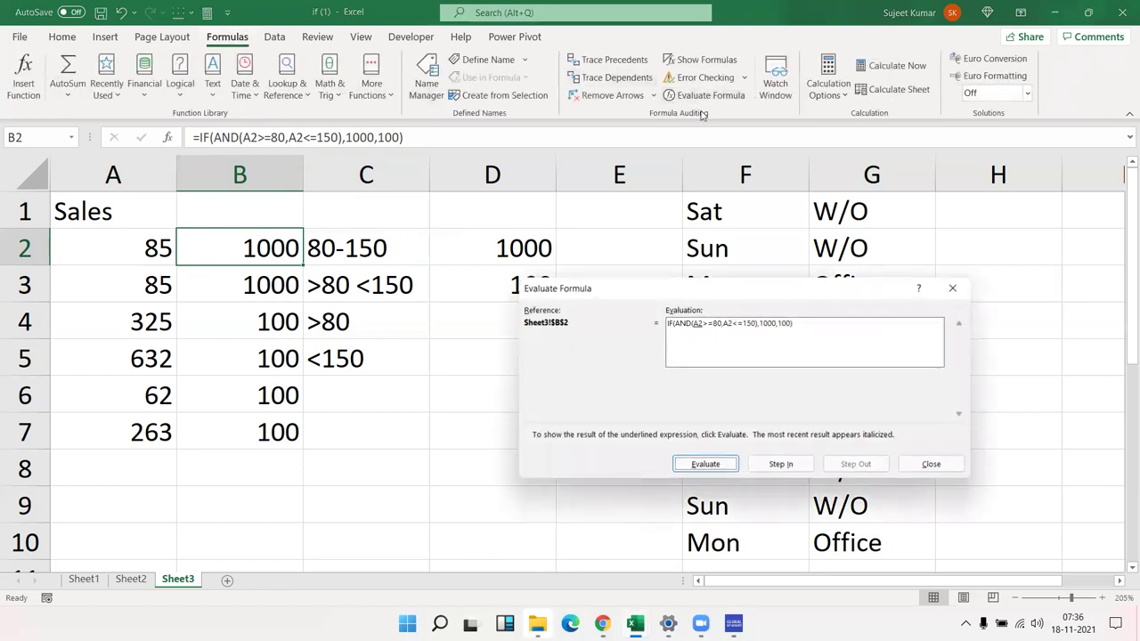
{"action": "left_click", "coordinate": [706, 468]}
{"action": "left_click", "coordinate": [705, 465]}
{"action": "left_click", "coordinate": [706, 465]}
{"action": "left_click", "coordinate": [706, 465]}
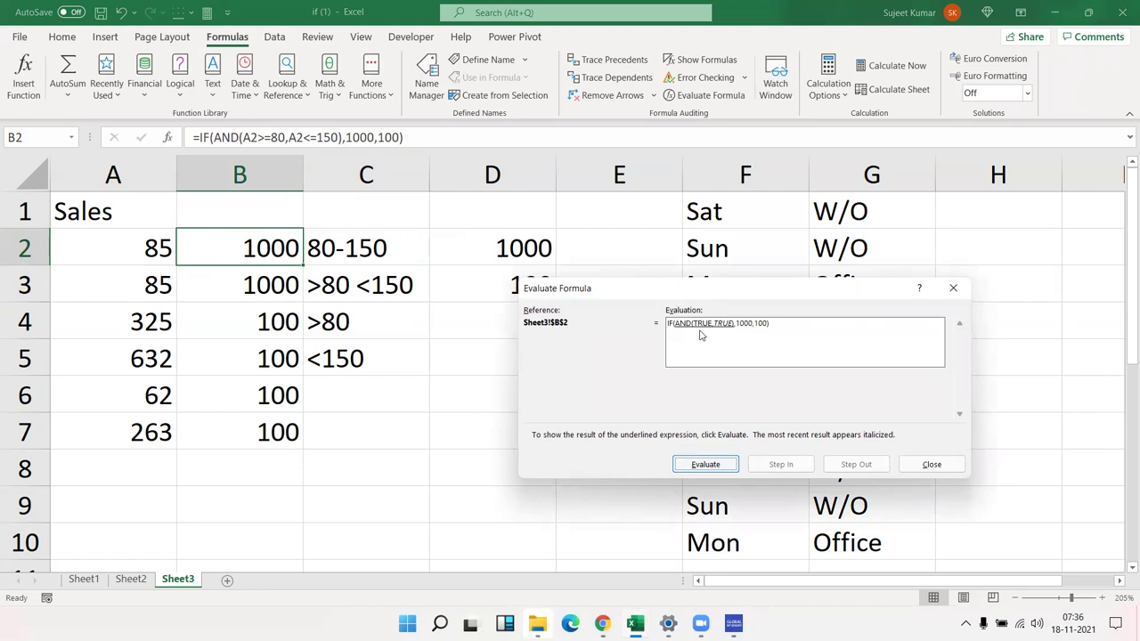
{"action": "left_click", "coordinate": [718, 467]}
{"action": "left_click", "coordinate": [932, 464]}
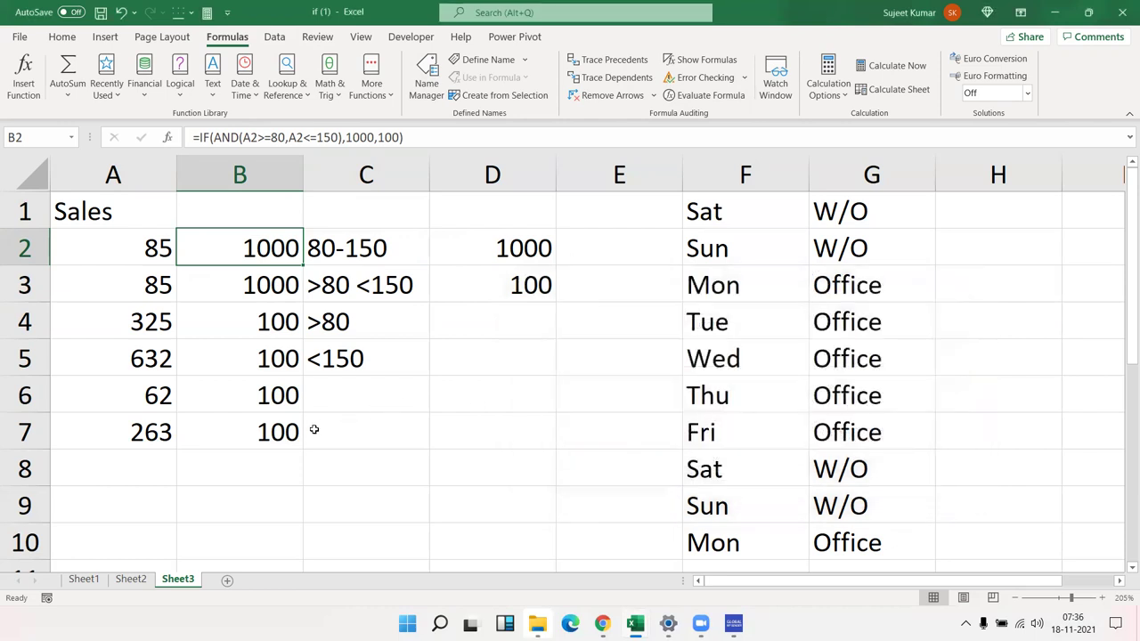
{"action": "left_click", "coordinate": [251, 395]}
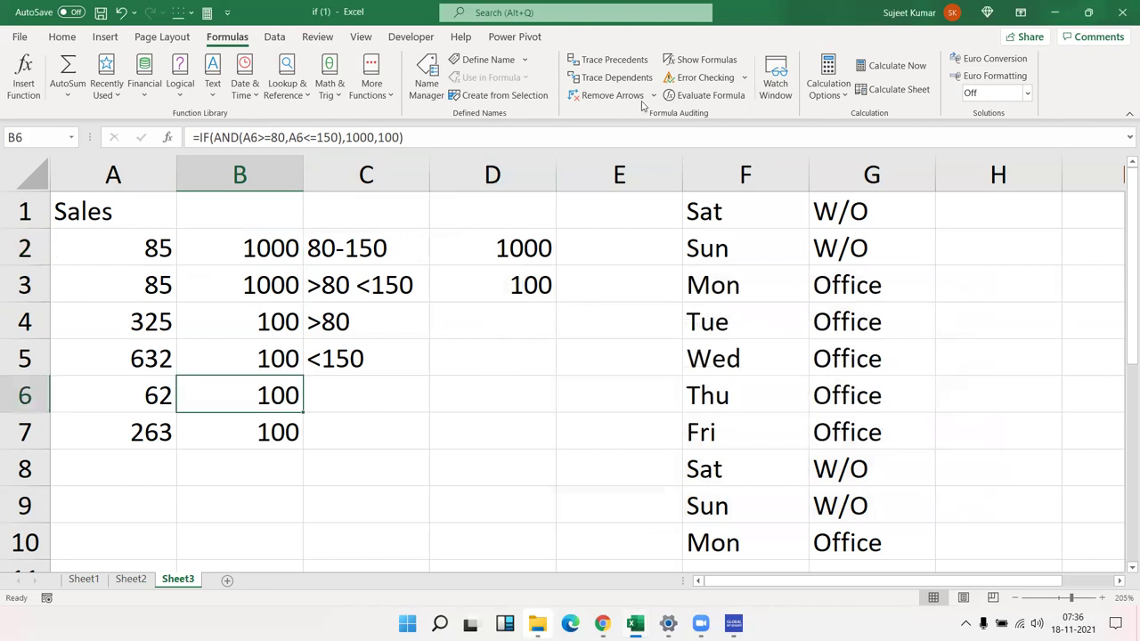
{"action": "left_click", "coordinate": [705, 95]}
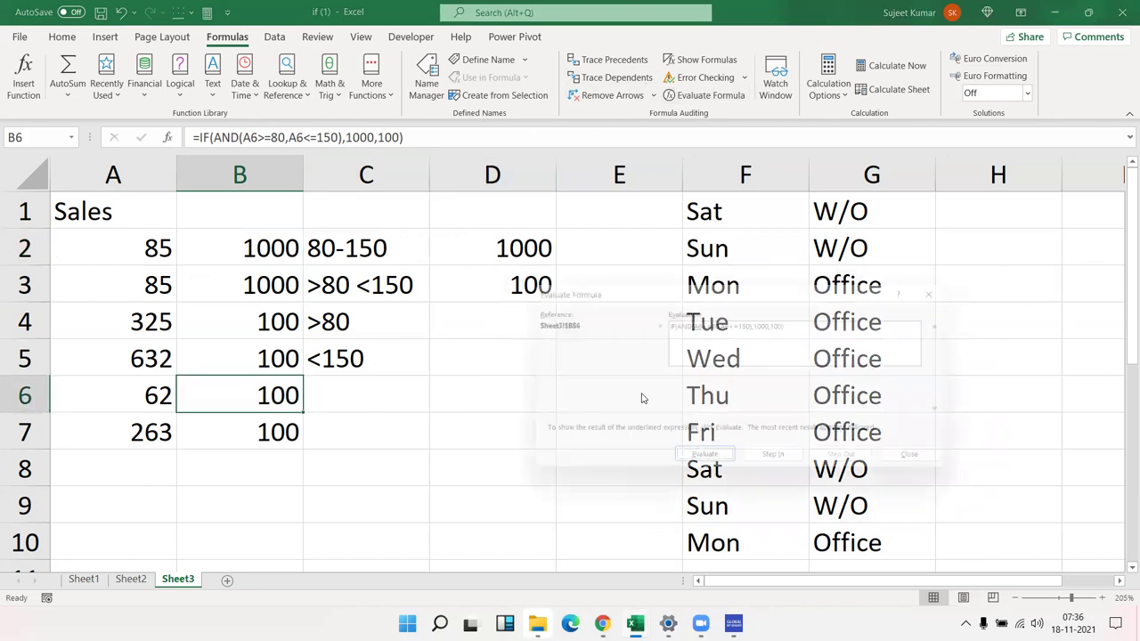
{"action": "left_click", "coordinate": [702, 470]}
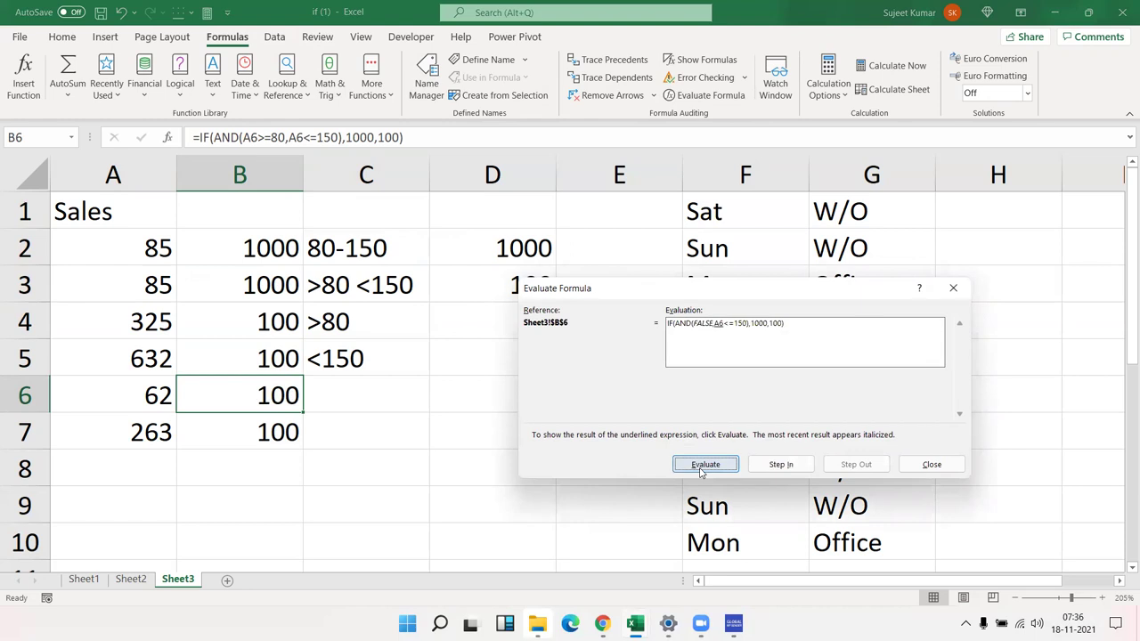
{"action": "left_click", "coordinate": [702, 469]}
{"action": "left_click", "coordinate": [701, 468]}
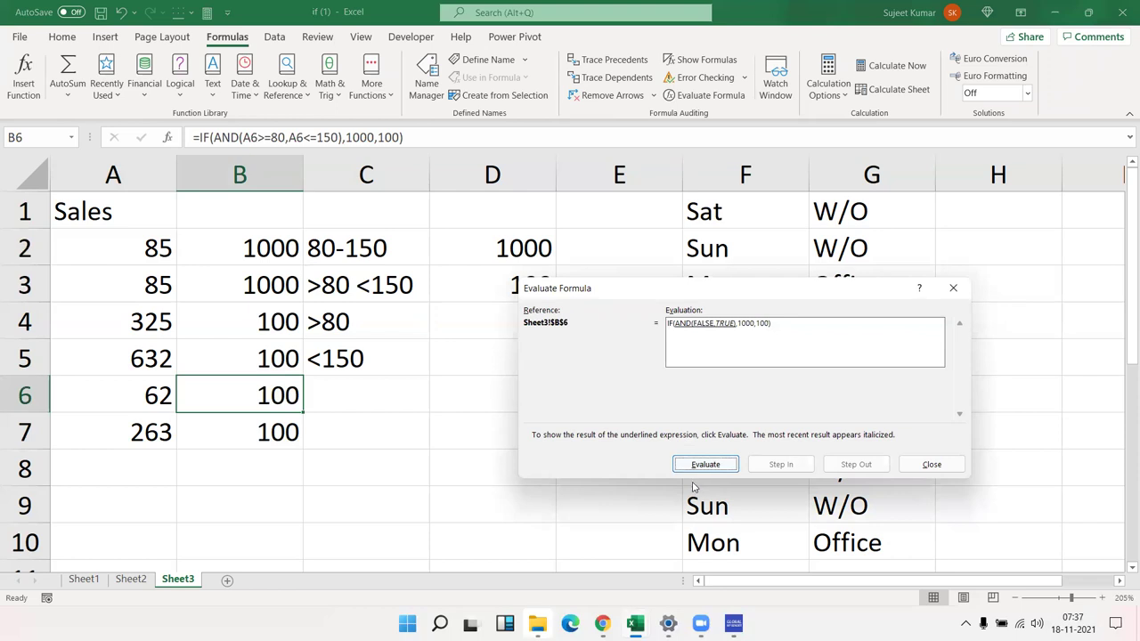
{"action": "left_click", "coordinate": [698, 472]}
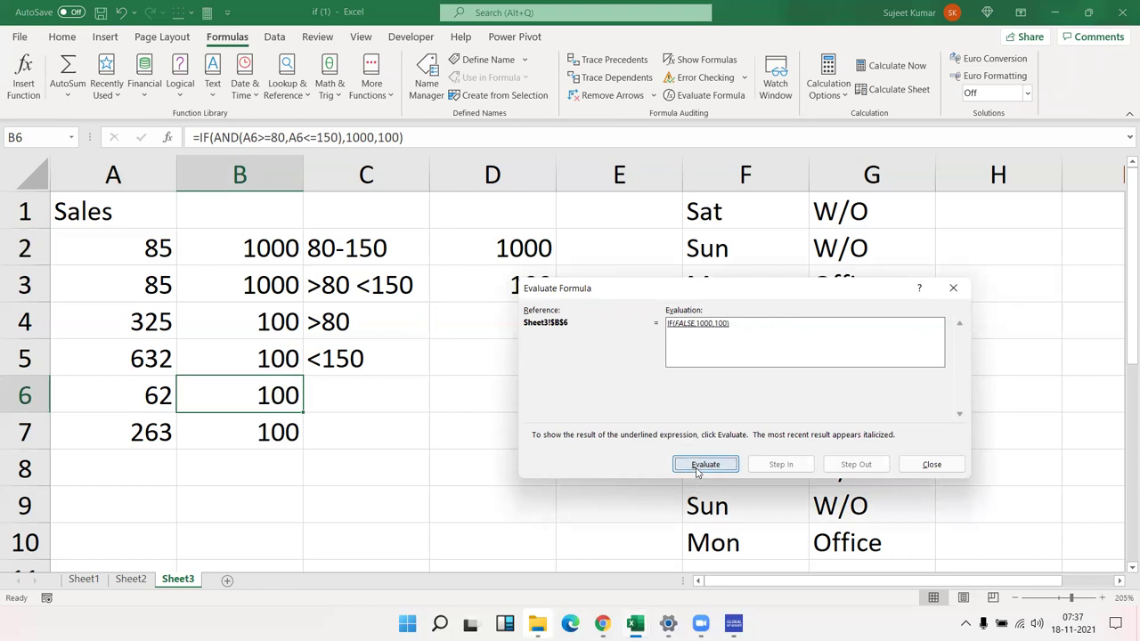
{"action": "left_click", "coordinate": [919, 466]}
{"action": "left_click", "coordinate": [877, 203]}
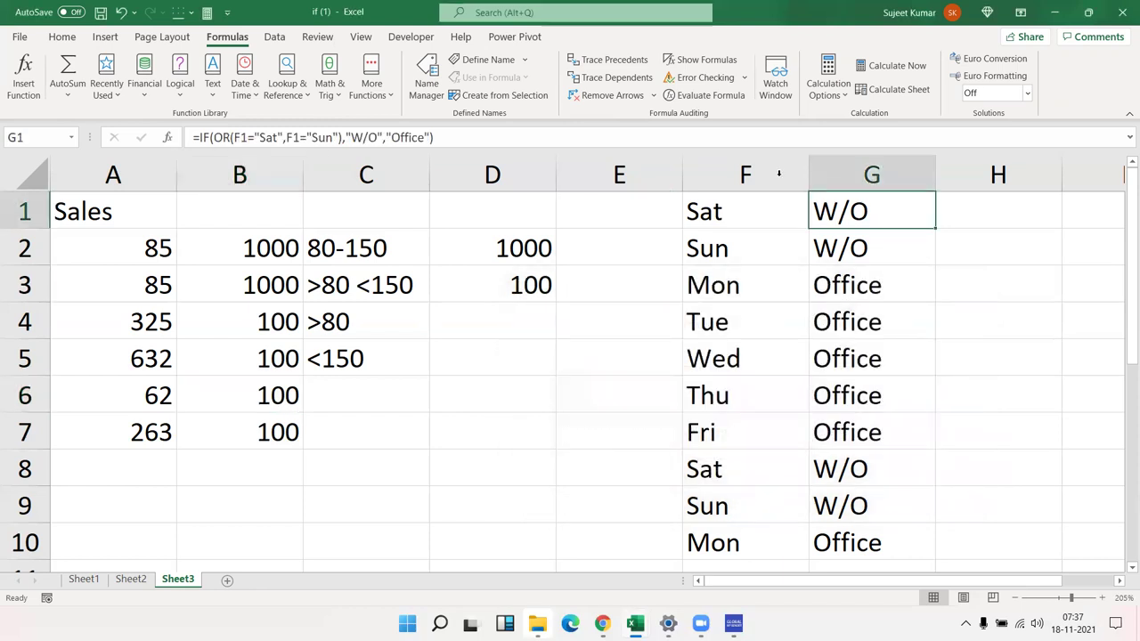
{"action": "left_click", "coordinate": [704, 95]}
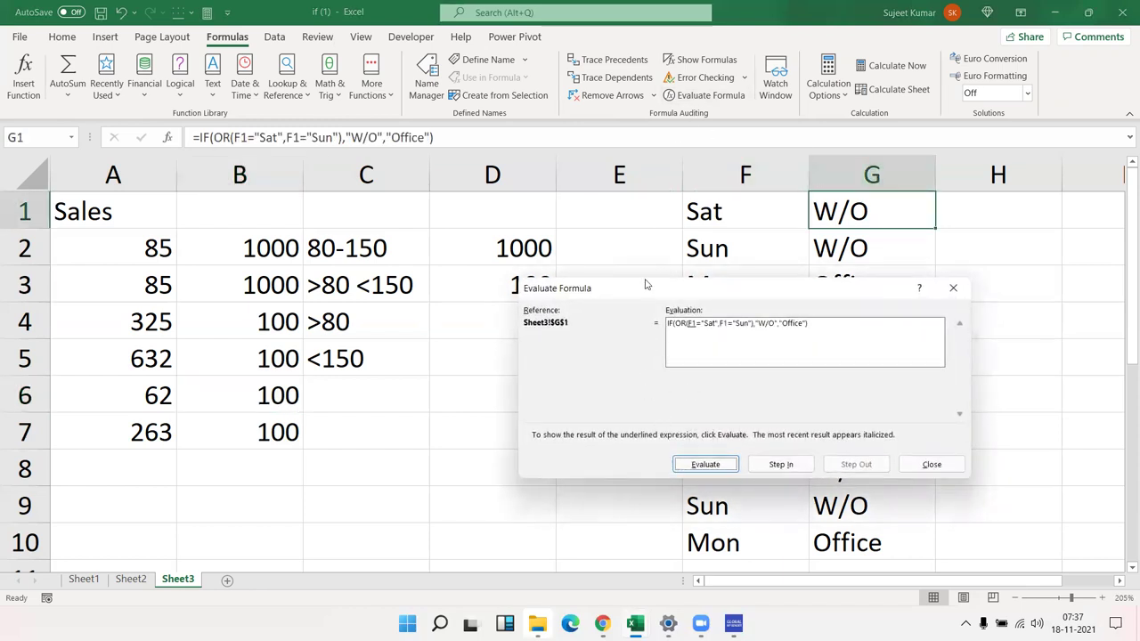
{"action": "left_click_drag", "start_coordinate": [647, 285], "coordinate": [373, 294]}
{"action": "left_click", "coordinate": [437, 481]}
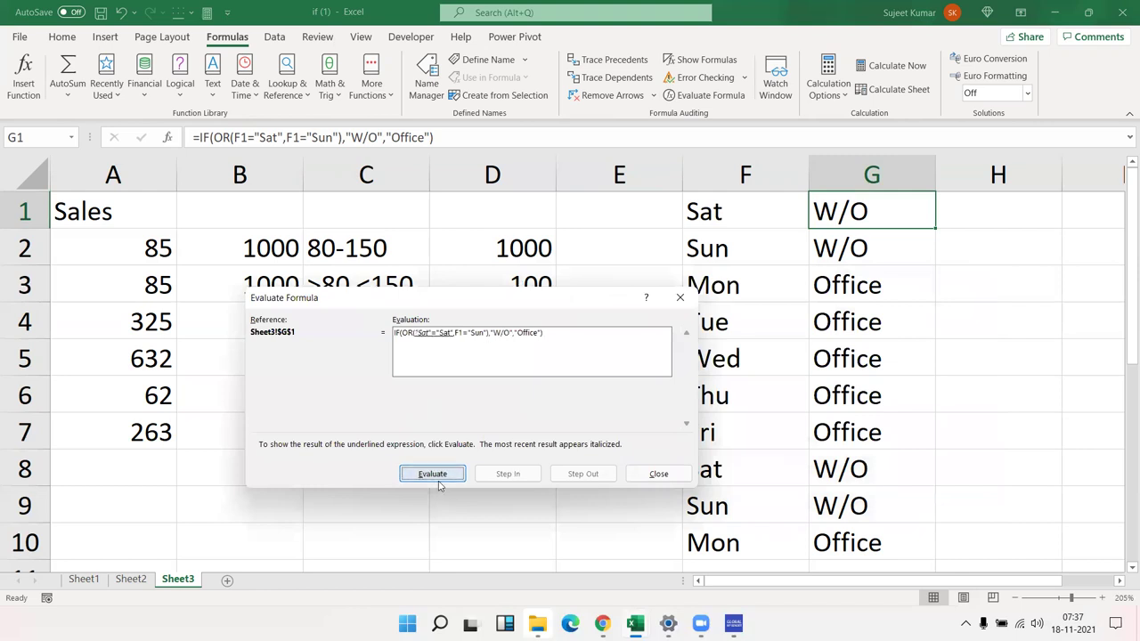
{"action": "left_click", "coordinate": [437, 480]}
{"action": "left_click", "coordinate": [437, 479]}
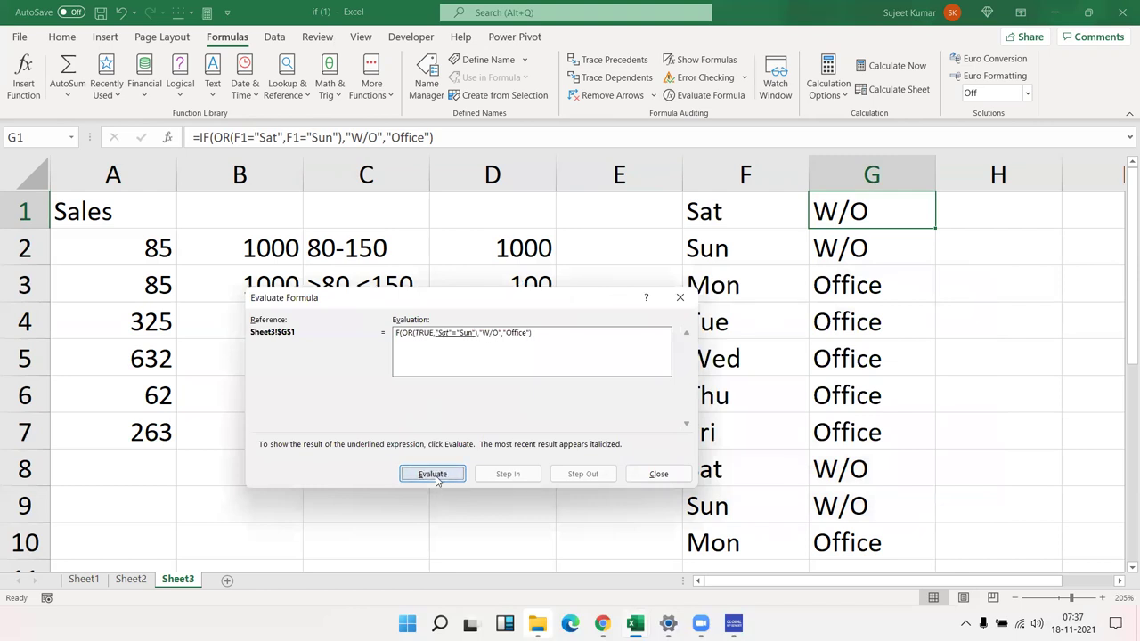
{"action": "left_click", "coordinate": [441, 479]}
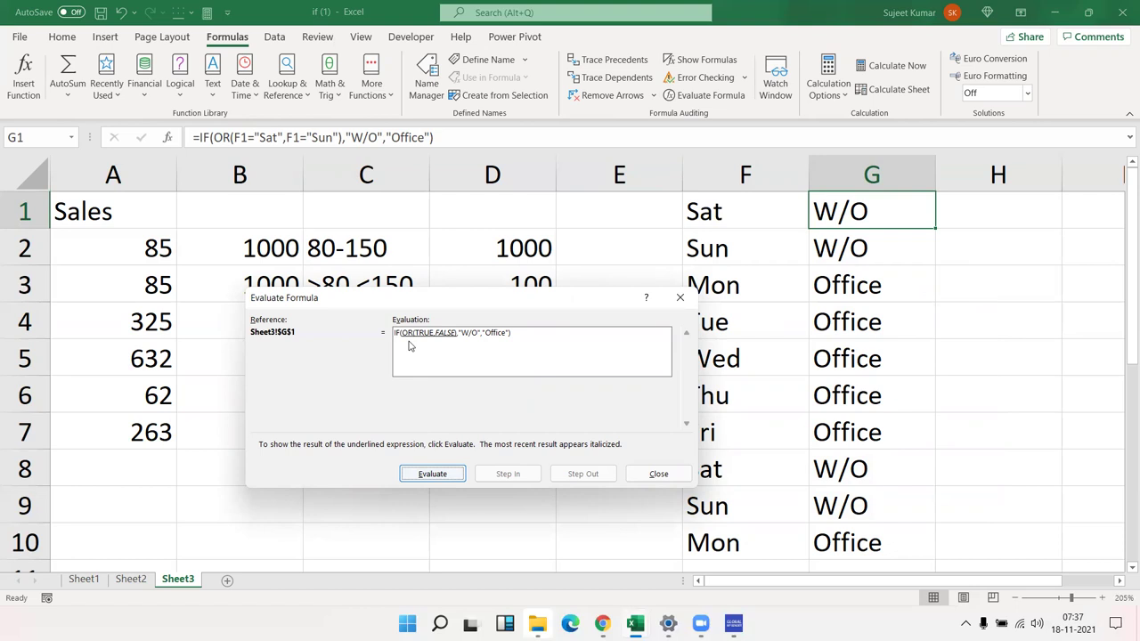
{"action": "left_click", "coordinate": [428, 481]}
{"action": "left_click", "coordinate": [427, 478]}
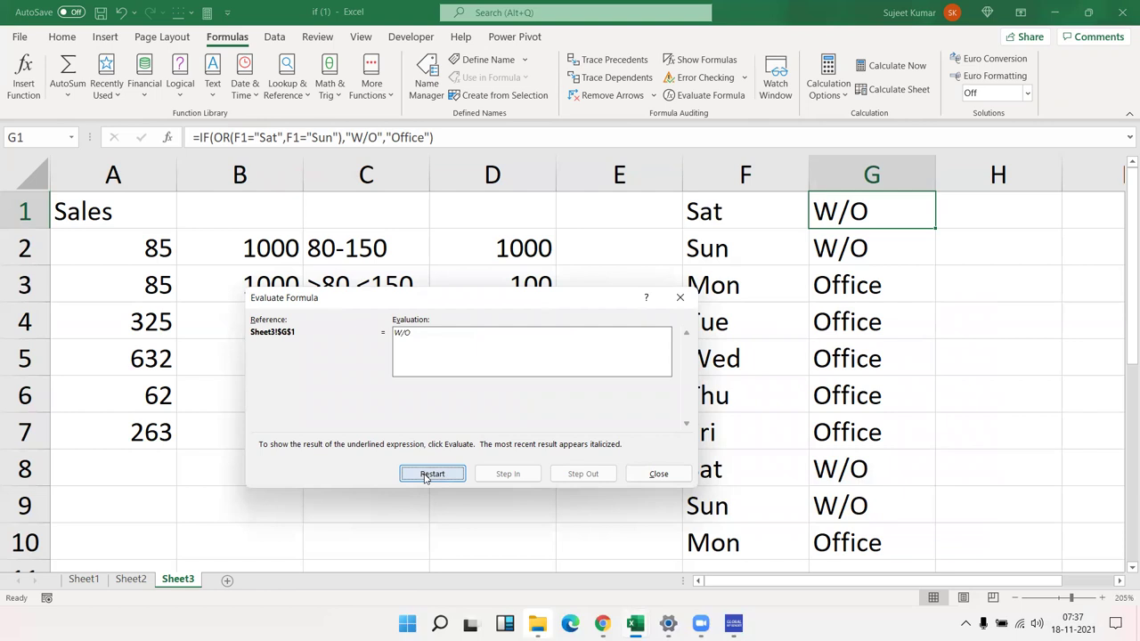
{"action": "left_click", "coordinate": [660, 474]}
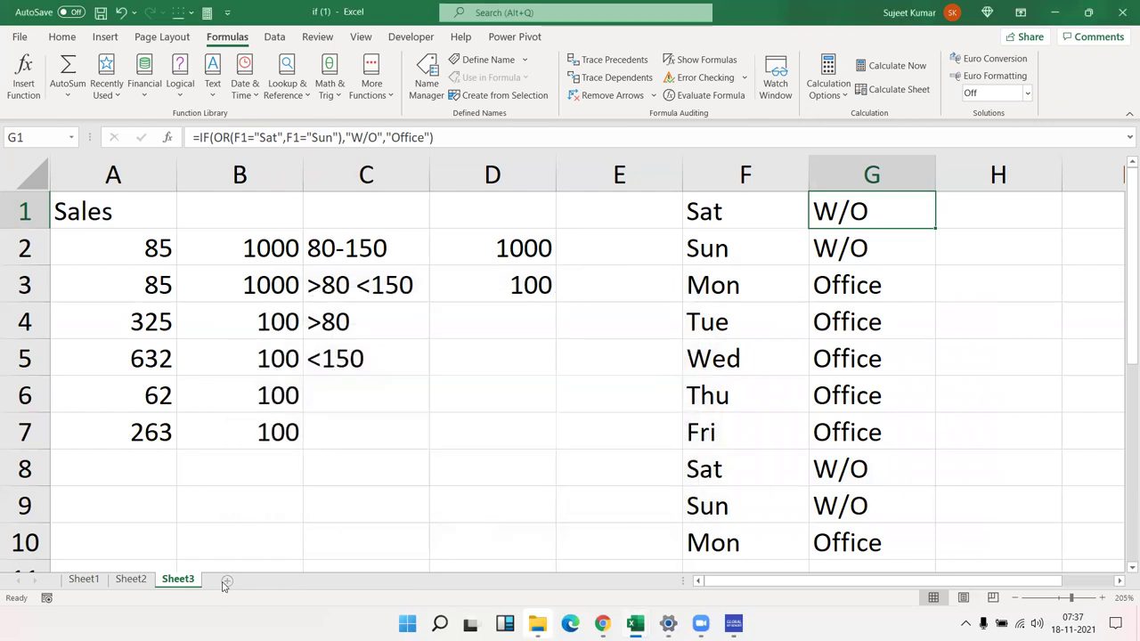
Step: Add a new sheet with a Name heading in A1 and six student names filled down A2:A7
{"action": "left_click", "coordinate": [226, 581]}
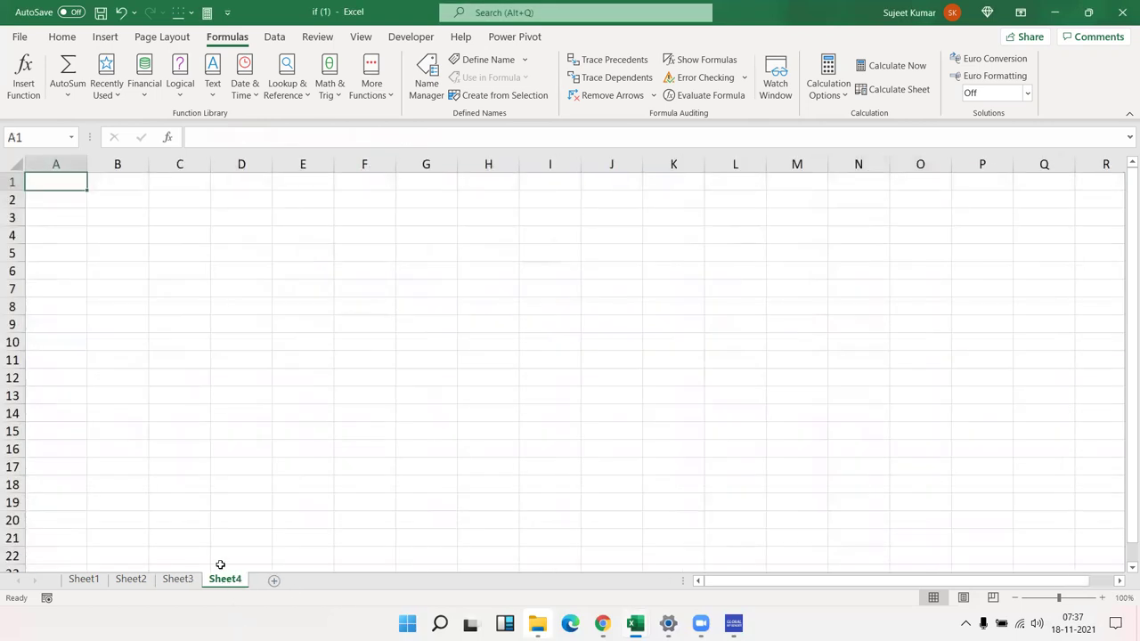
{"action": "scroll", "coordinate": [208, 374], "scroll_direction": "up", "scroll_amount": 7, "text": "ctrl"}
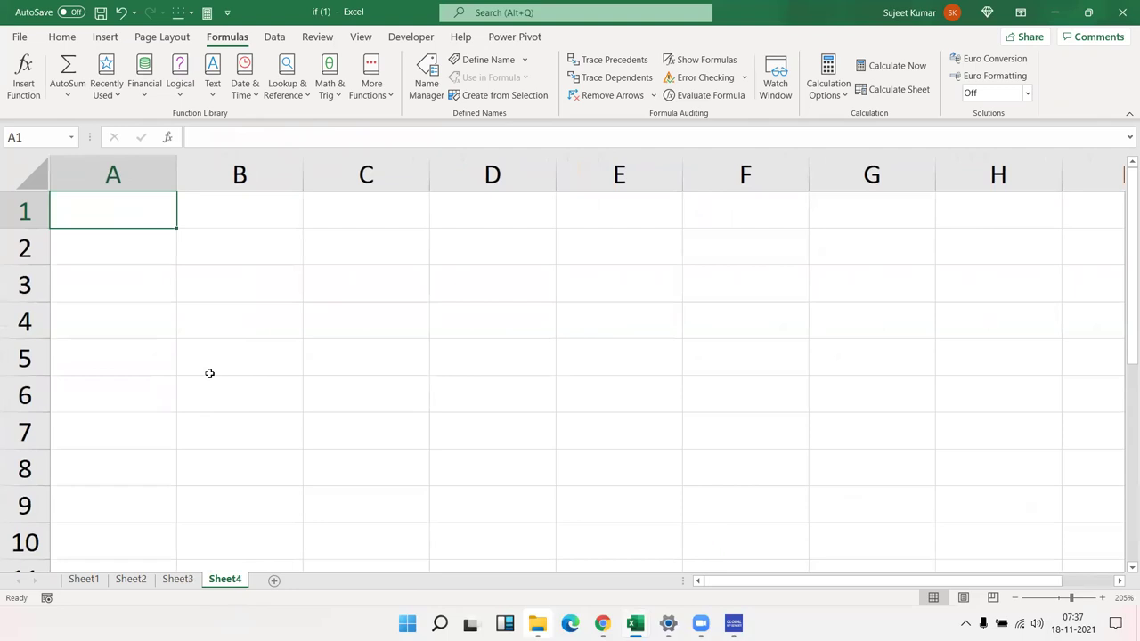
{"action": "type", "text": "Name"}
{"action": "key", "text": "Return"}
{"action": "type", "text": "P"}
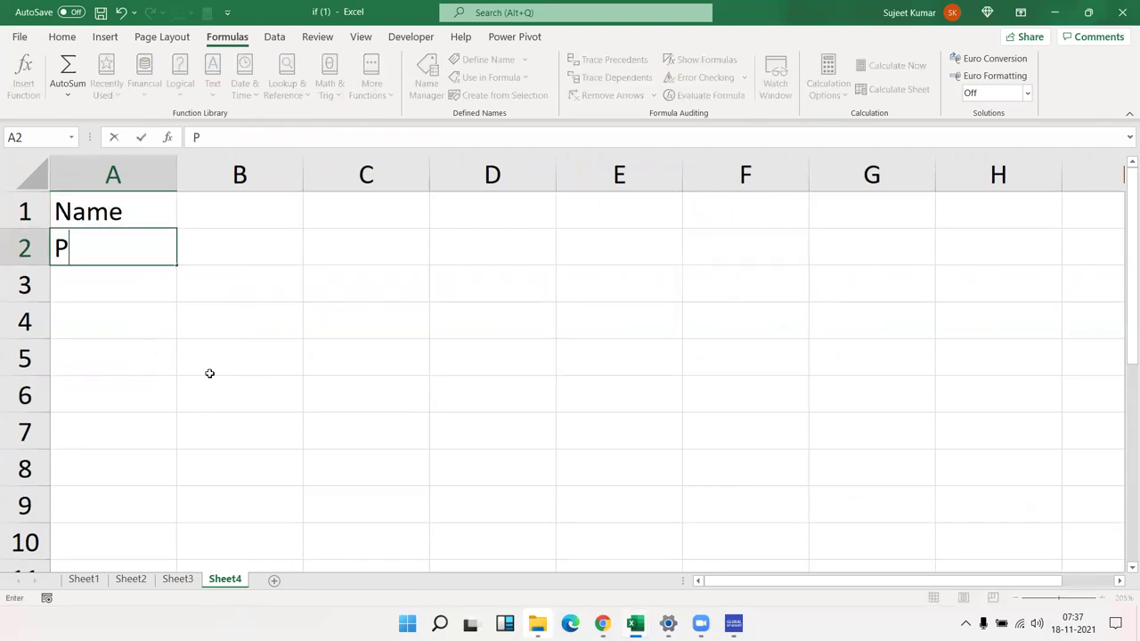
{"action": "type", "text": "uja"}
{"action": "left_click", "coordinate": [163, 334]}
{"action": "left_click", "coordinate": [162, 251]}
{"action": "left_click_drag", "start_coordinate": [176, 266], "coordinate": [158, 439]}
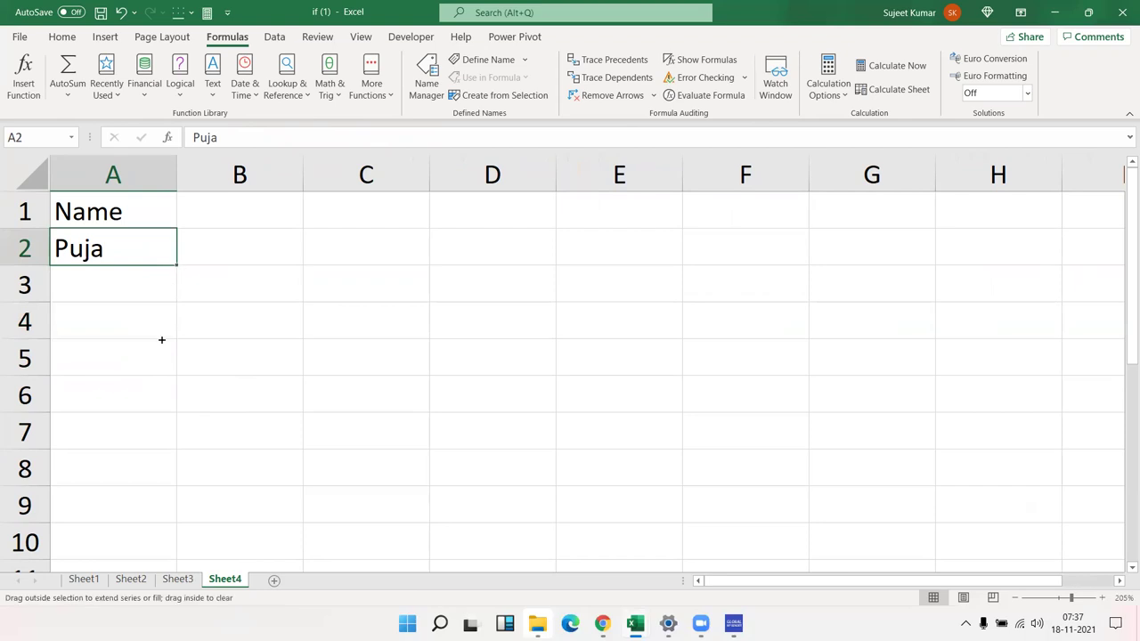
Step: Enter S-1 in B1 and fill the subject headings across to S-4
{"action": "left_click", "coordinate": [221, 214]}
{"action": "type", "text": "S-1"}
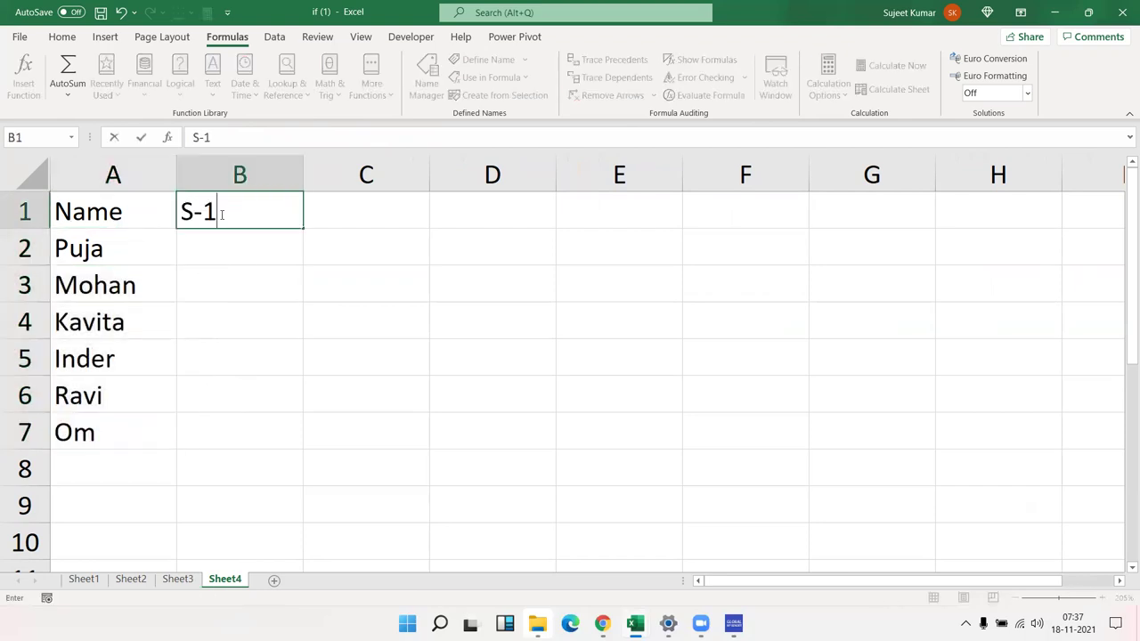
{"action": "mouse_move", "coordinate": [257, 268]}
{"action": "left_mouse_down"}
{"action": "mouse_move", "coordinate": [257, 216]}
{"action": "mouse_move", "coordinate": [640, 228]}
{"action": "left_mouse_up"}
{"action": "left_click", "coordinate": [257, 216]}
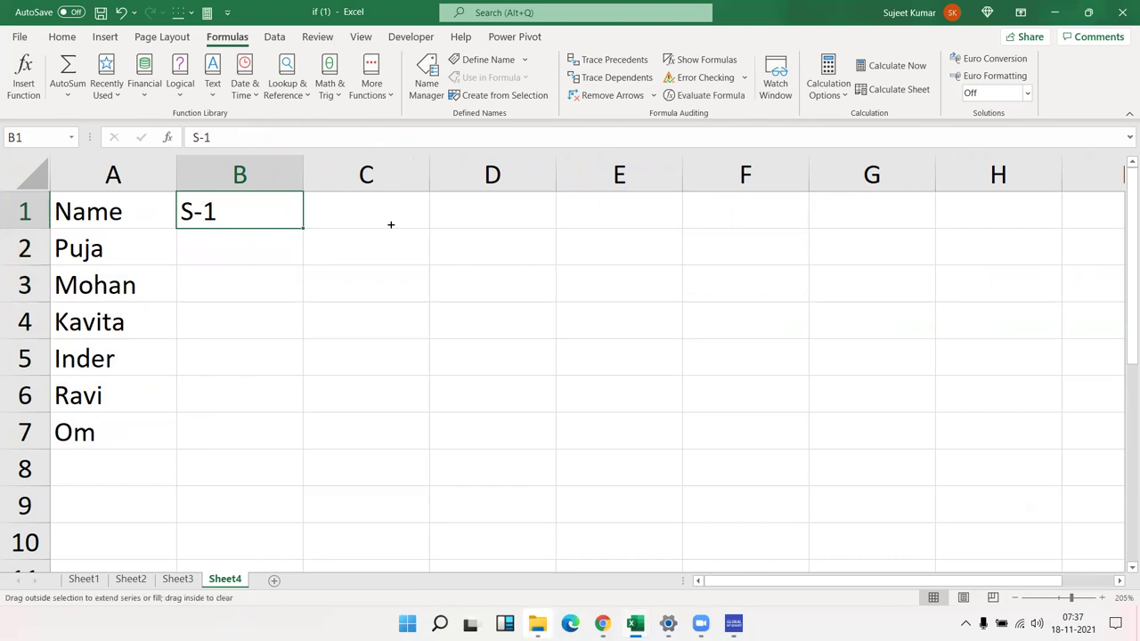
{"action": "left_click", "coordinate": [287, 252]}
Step: Fill B2:E7 with RANDBETWEEN random marks entered in B2
{"action": "type", "text": "=ra"}
{"action": "key", "text": "Down"}
{"action": "key", "text": "Down"}
{"action": "key", "text": "Down"}
{"action": "key", "text": "Tab"}
{"action": "type", "text": "10"}
{"action": "type", "text": ",99"}
{"action": "key", "text": "Return"}
{"action": "left_click", "coordinate": [297, 251]}
{"action": "key", "text": "shift+Right"}
{"action": "key", "text": "shift+Right"}
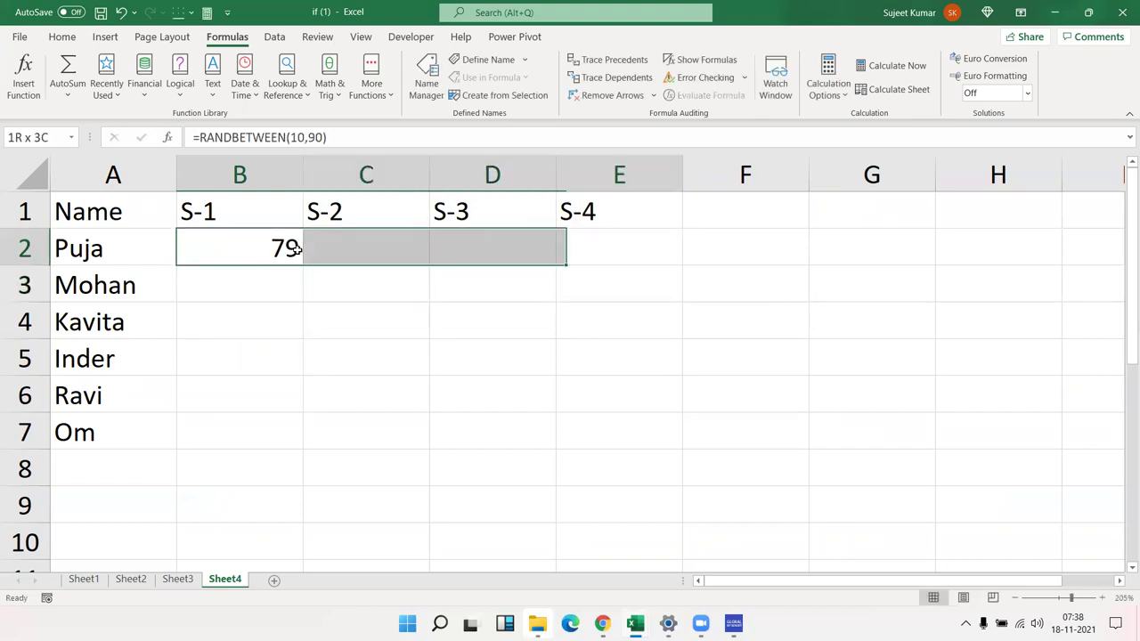
{"action": "key", "text": "shift+Right"}
{"action": "key", "text": "shift+Down"}
{"action": "key", "text": "shift+Down"}
{"action": "key", "text": "shift+Down"}
{"action": "key", "text": "shift+Down"}
{"action": "key", "text": "shift+Down"}
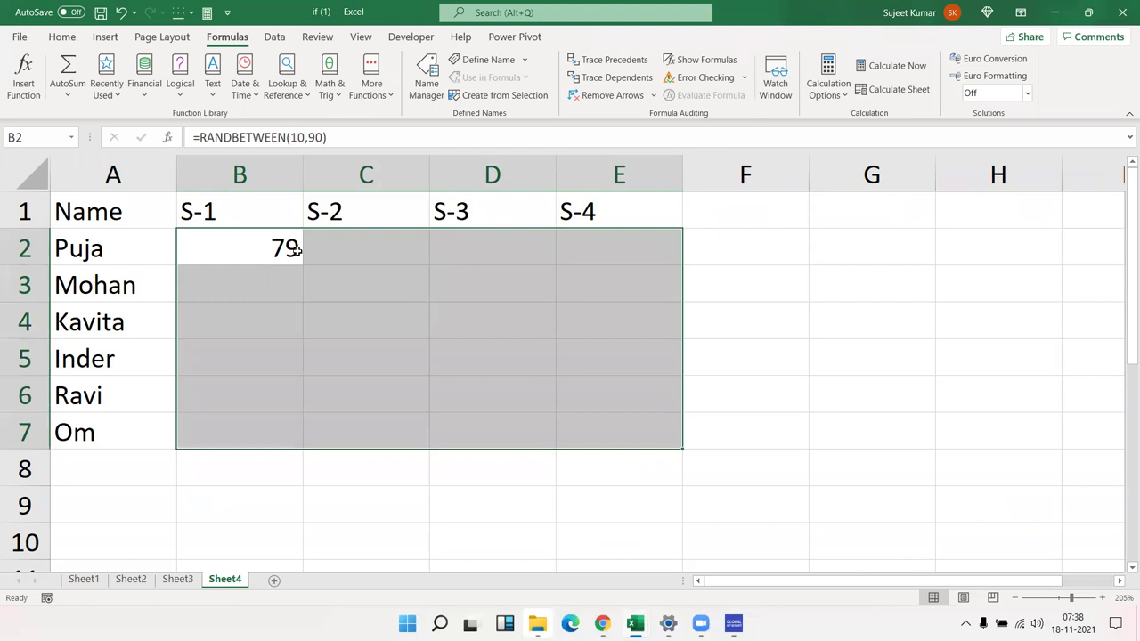
{"action": "key", "text": "ctrl+r"}
{"action": "key", "text": "ctrl+d"}
Step: Copy the marks in B2:E7 and paste them back as fixed values
{"action": "key", "text": "ctrl+c"}
{"action": "left_click", "coordinate": [61, 37]}
{"action": "left_click", "coordinate": [21, 93]}
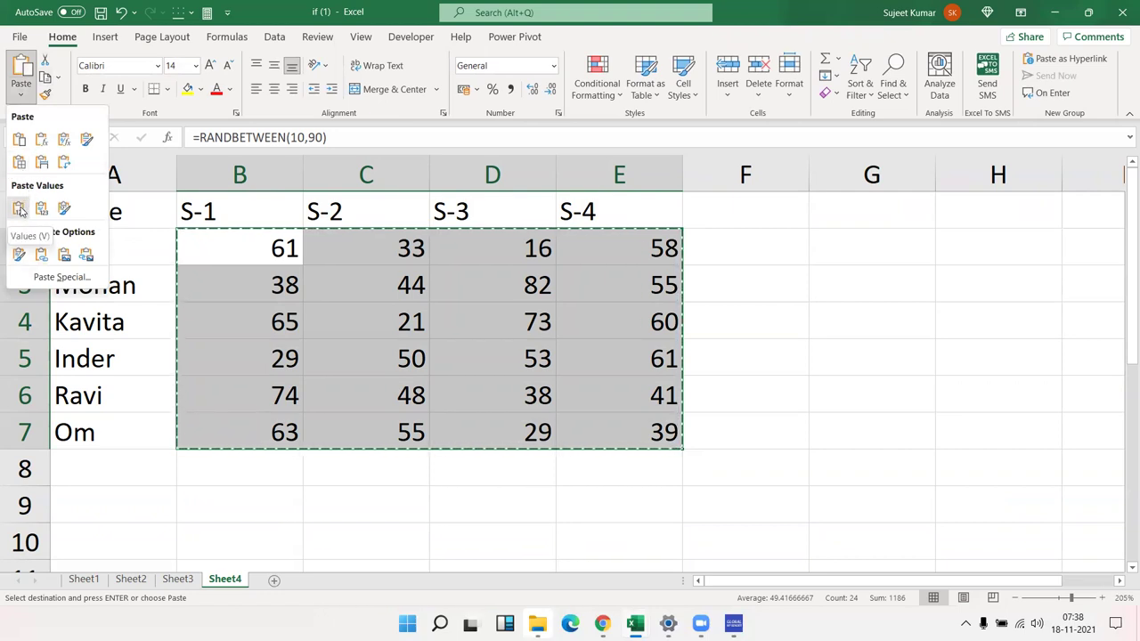
{"action": "left_click", "coordinate": [19, 207]}
{"action": "key", "text": "Escape"}
{"action": "left_click", "coordinate": [786, 256]}
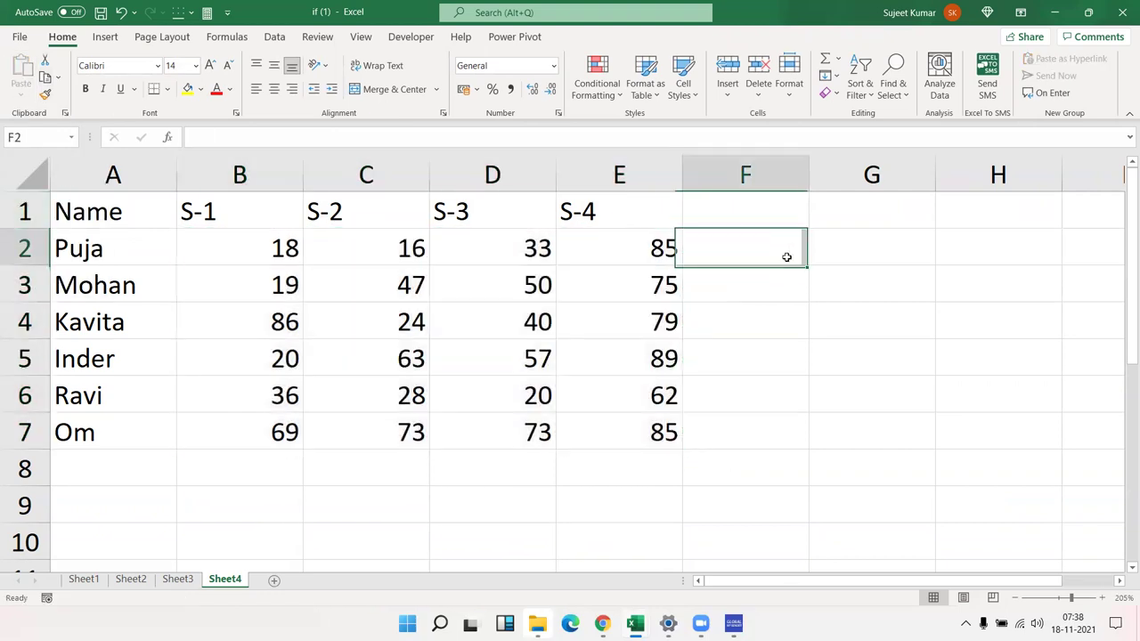
Step: Enter =AND(B2>=30,C2>=30,D2>=30,E2>=30) in F2 and fill it down to F7
{"action": "type", "text": "=and"}
{"action": "key", "text": "Tab"}
{"action": "left_click", "coordinate": [279, 248]}
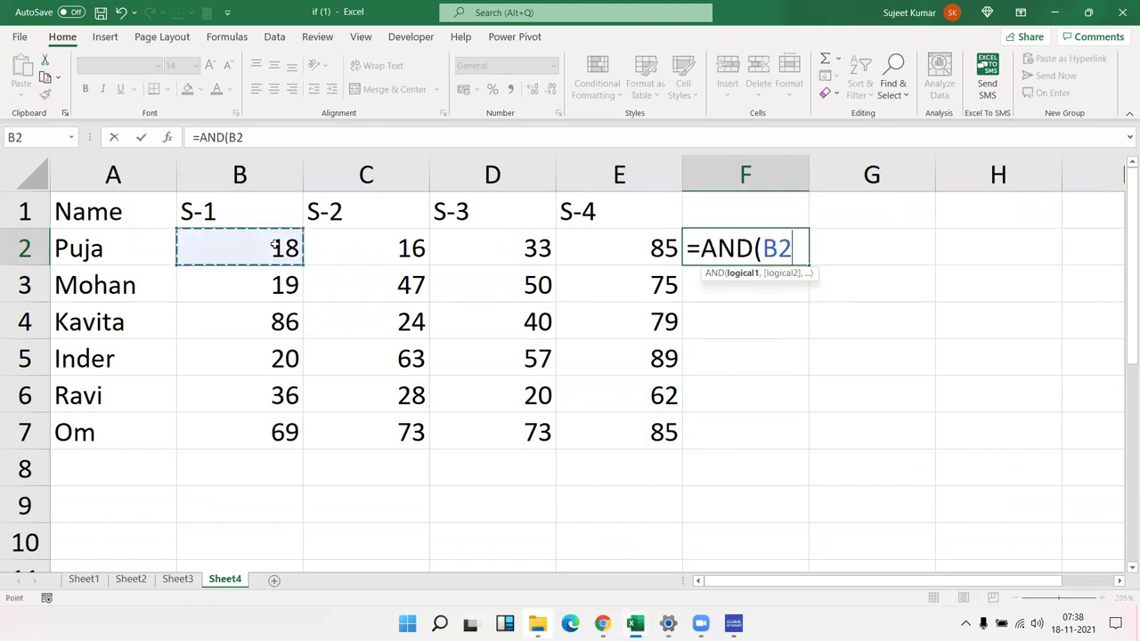
{"action": "type", "text": ">=30,"}
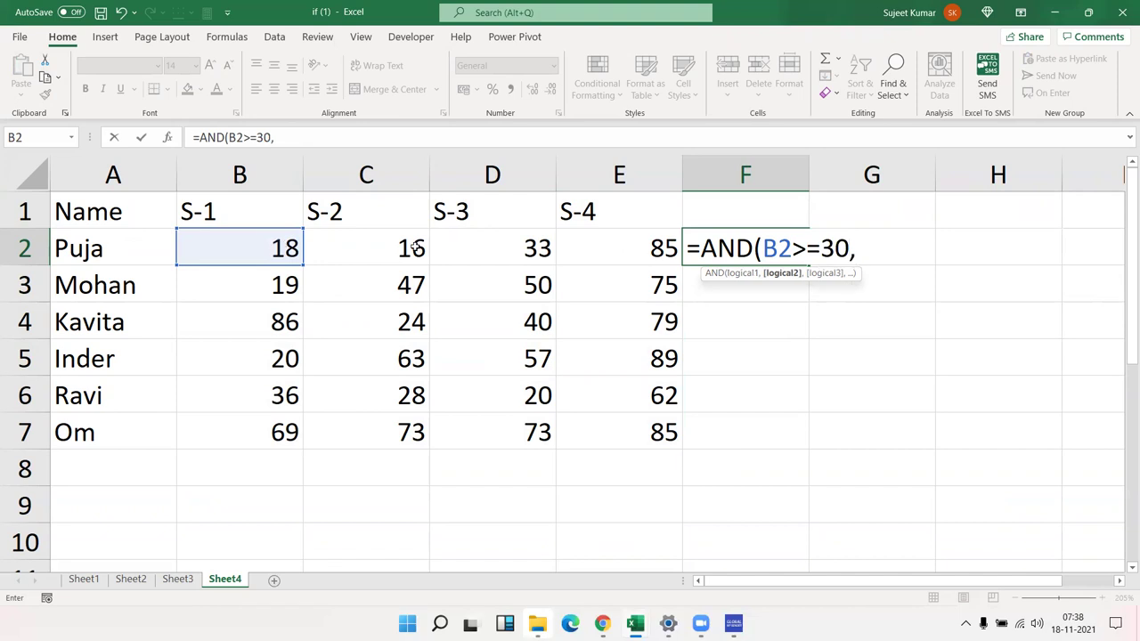
{"action": "left_click", "coordinate": [415, 248]}
{"action": "type", "text": ">=30,"}
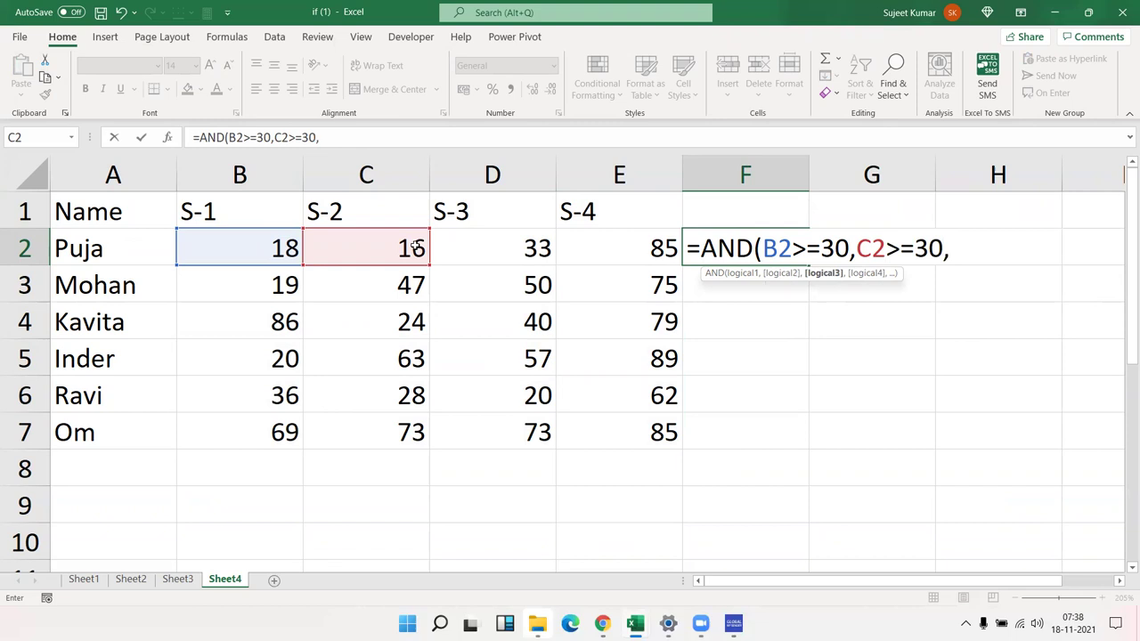
{"action": "left_click", "coordinate": [498, 251]}
{"action": "type", "text": ">=30,"}
{"action": "left_click", "coordinate": [582, 243]}
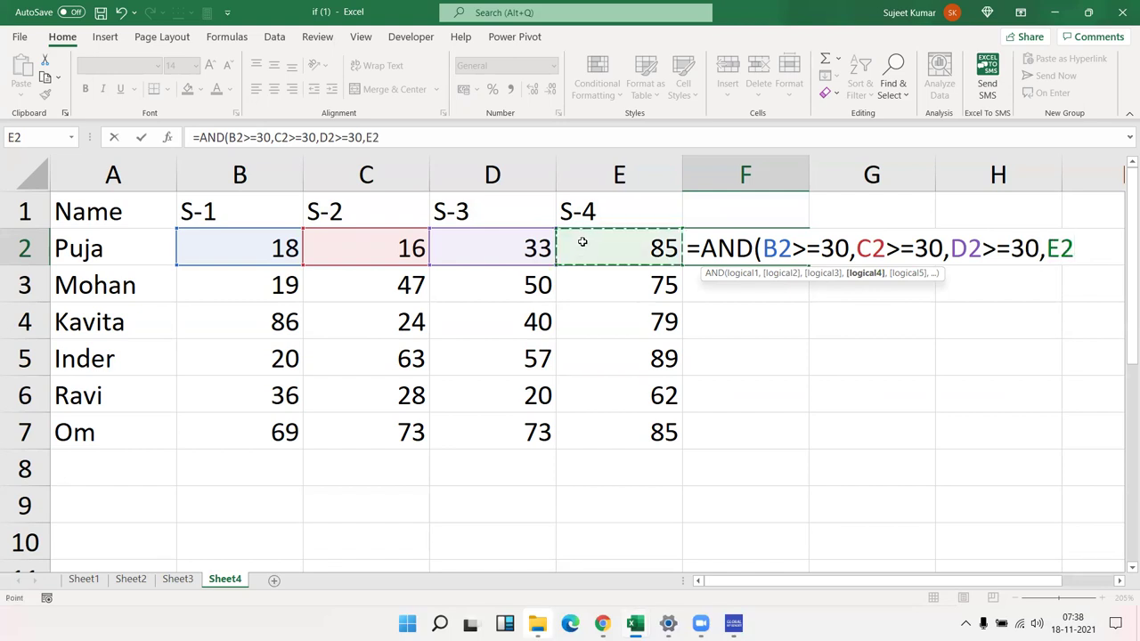
{"action": "type", "text": ">=30)"}
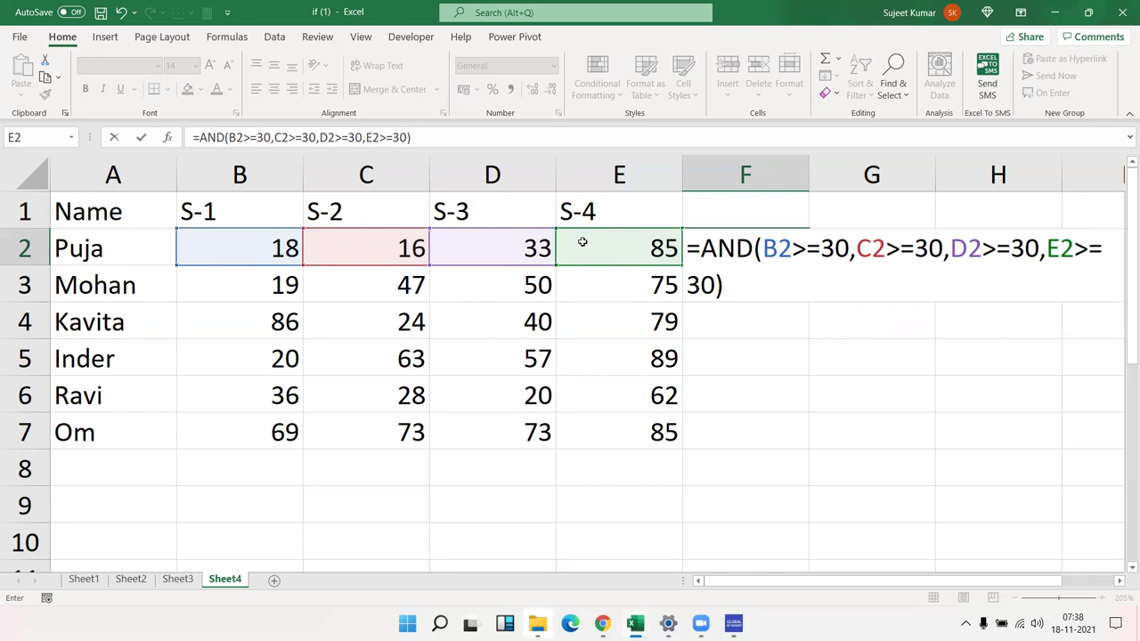
{"action": "key", "text": "ctrl+Return"}
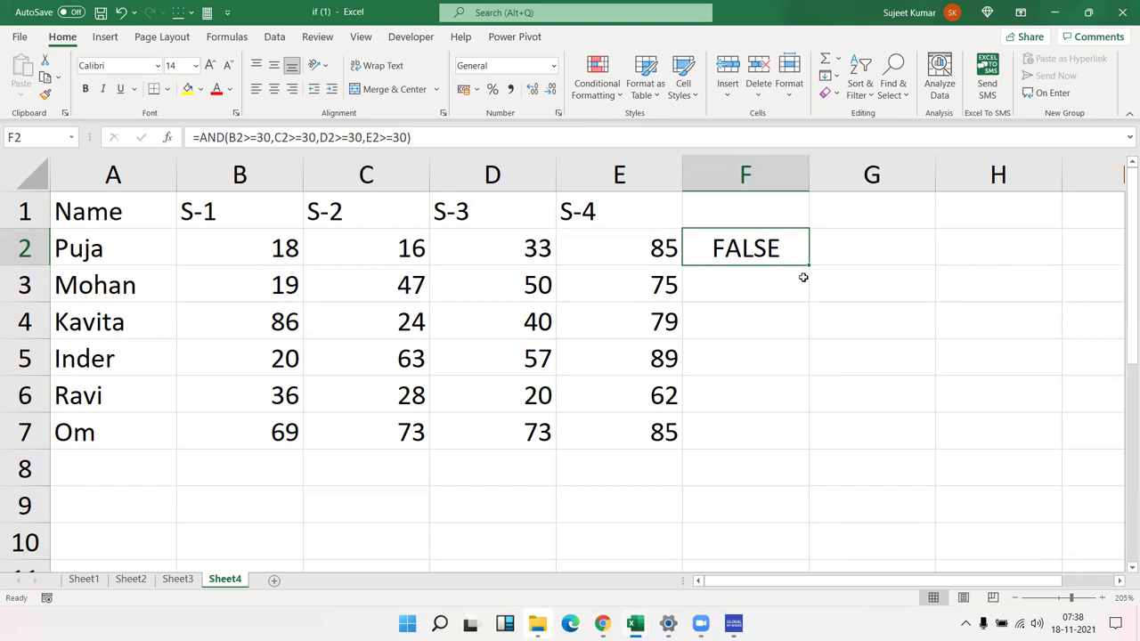
{"action": "double_click", "coordinate": [809, 265]}
{"action": "left_click", "coordinate": [764, 248]}
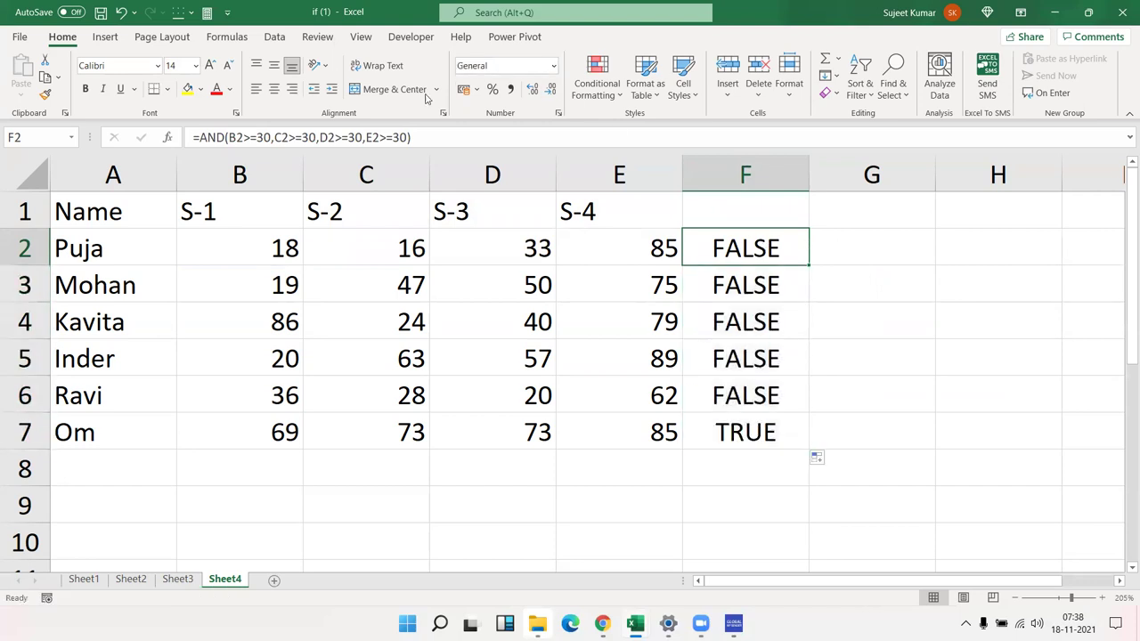
{"action": "left_click", "coordinate": [227, 37]}
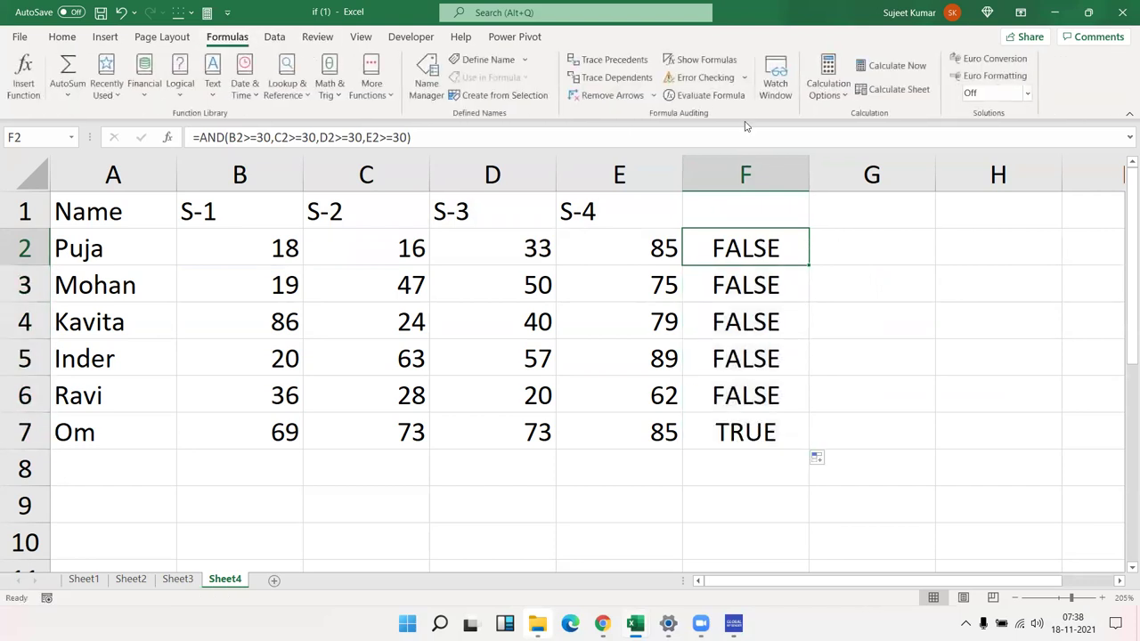
{"action": "left_click", "coordinate": [705, 95]}
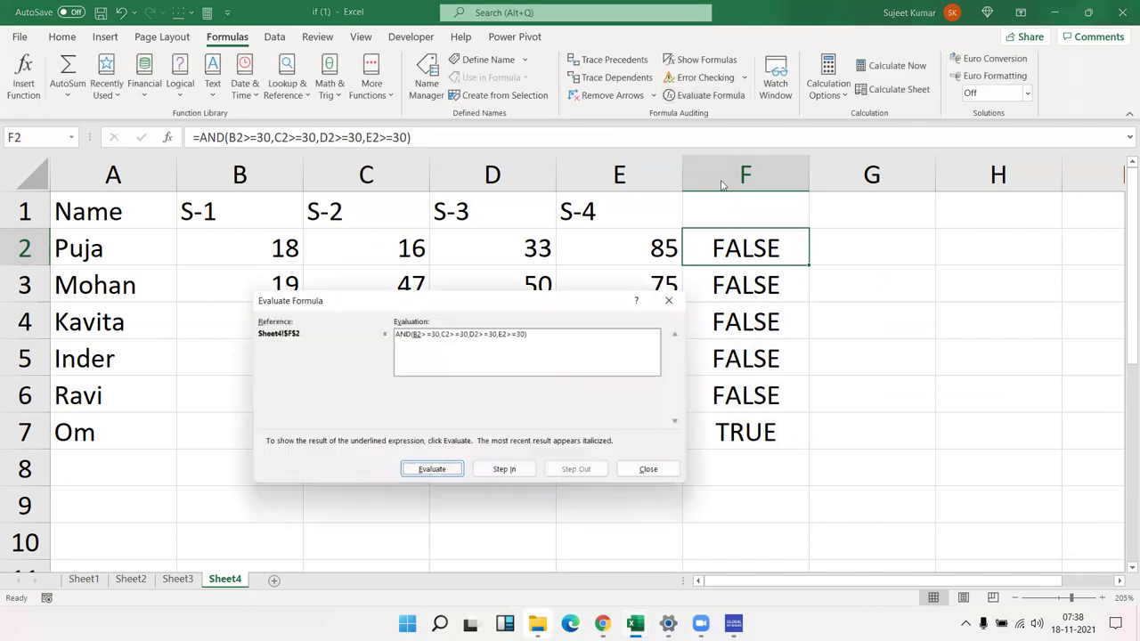
{"action": "left_click", "coordinate": [436, 475]}
{"action": "left_click", "coordinate": [440, 478]}
{"action": "left_click", "coordinate": [440, 478]}
{"action": "left_click", "coordinate": [439, 480]}
{"action": "left_click", "coordinate": [437, 475]}
{"action": "left_click", "coordinate": [437, 475]}
{"action": "left_click", "coordinate": [439, 478]}
{"action": "left_click", "coordinate": [439, 479]}
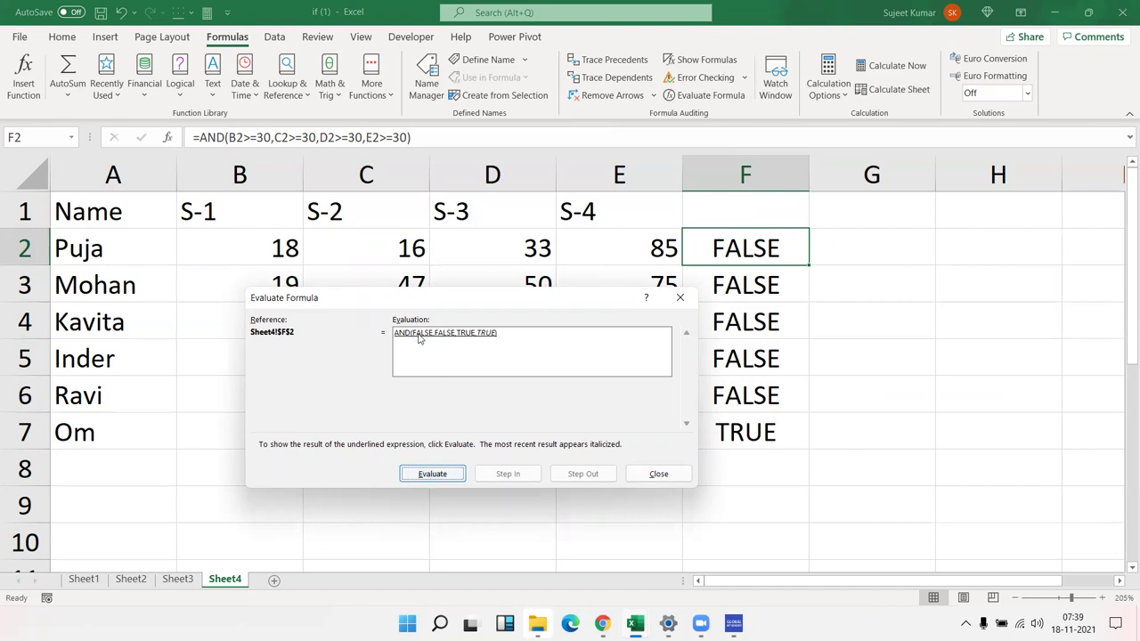
{"action": "left_click", "coordinate": [436, 476]}
{"action": "left_click", "coordinate": [661, 474]}
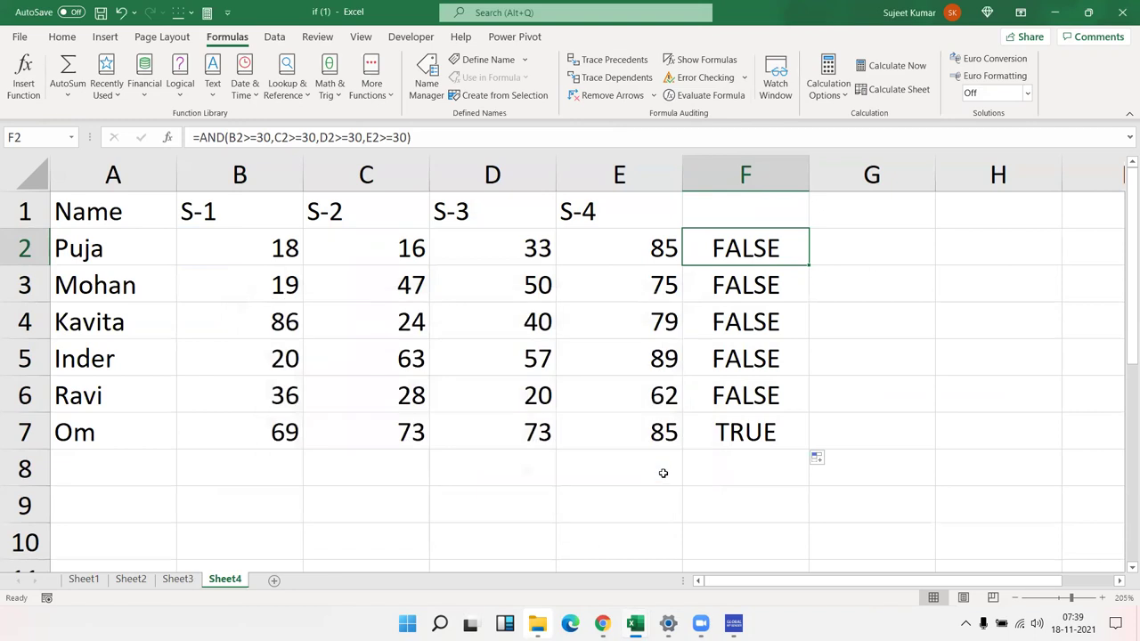
{"action": "left_click", "coordinate": [732, 428]}
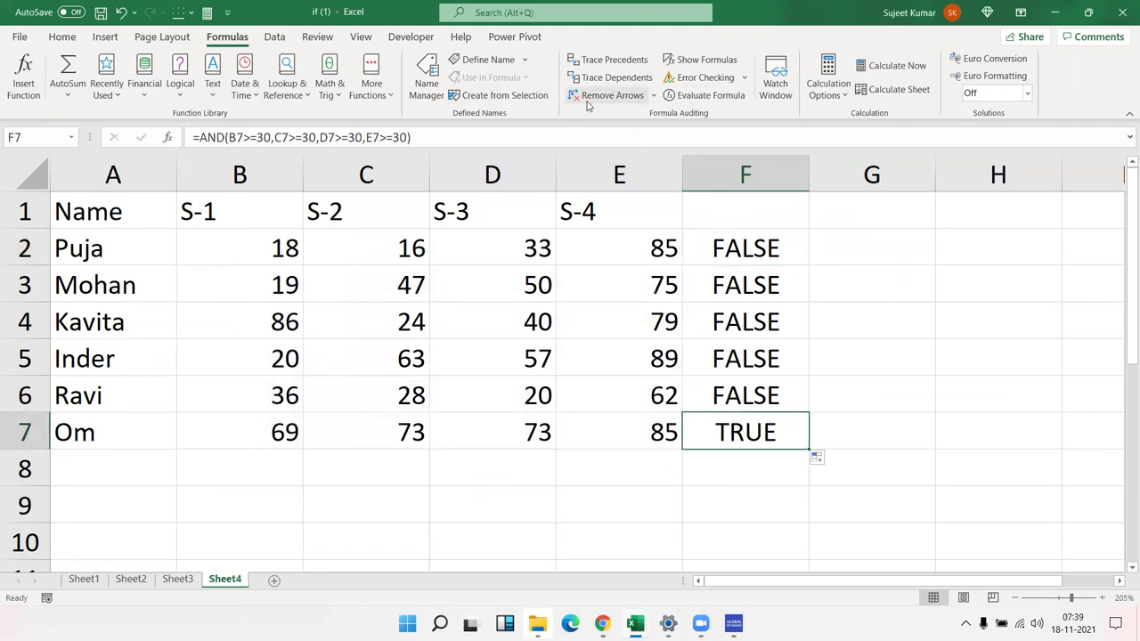
{"action": "left_click", "coordinate": [704, 95]}
{"action": "left_click", "coordinate": [433, 475]}
{"action": "left_click", "coordinate": [433, 475]}
{"action": "left_click", "coordinate": [433, 475]}
{"action": "left_click", "coordinate": [433, 474]}
{"action": "left_click", "coordinate": [433, 475]}
{"action": "left_click", "coordinate": [433, 475]}
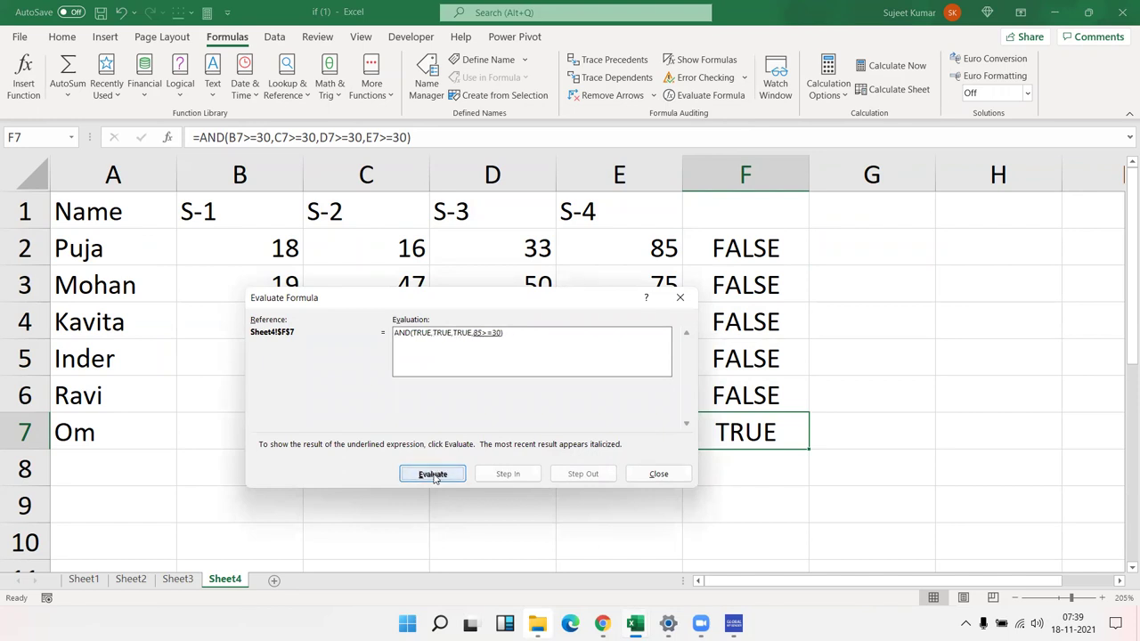
{"action": "left_click", "coordinate": [433, 475]}
{"action": "left_click", "coordinate": [435, 477]}
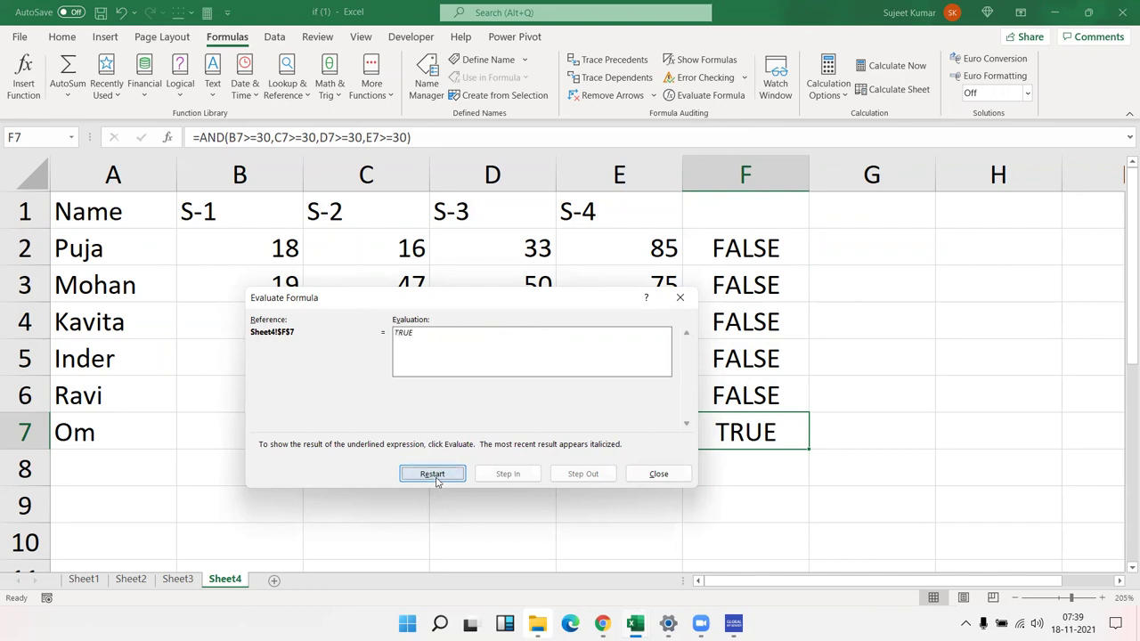
{"action": "left_click", "coordinate": [658, 474]}
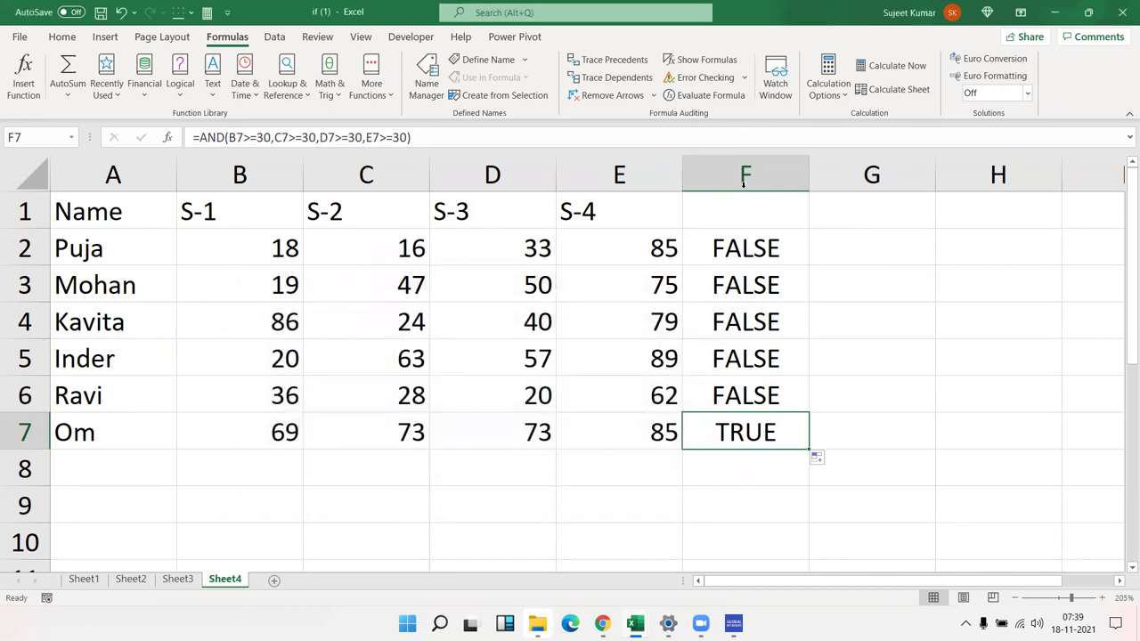
{"action": "left_click", "coordinate": [733, 255]}
Step: Wrap F2's AND check in IF returning "Pass" or "Fail" and fill it down to F7
{"action": "double_click", "coordinate": [730, 251]}
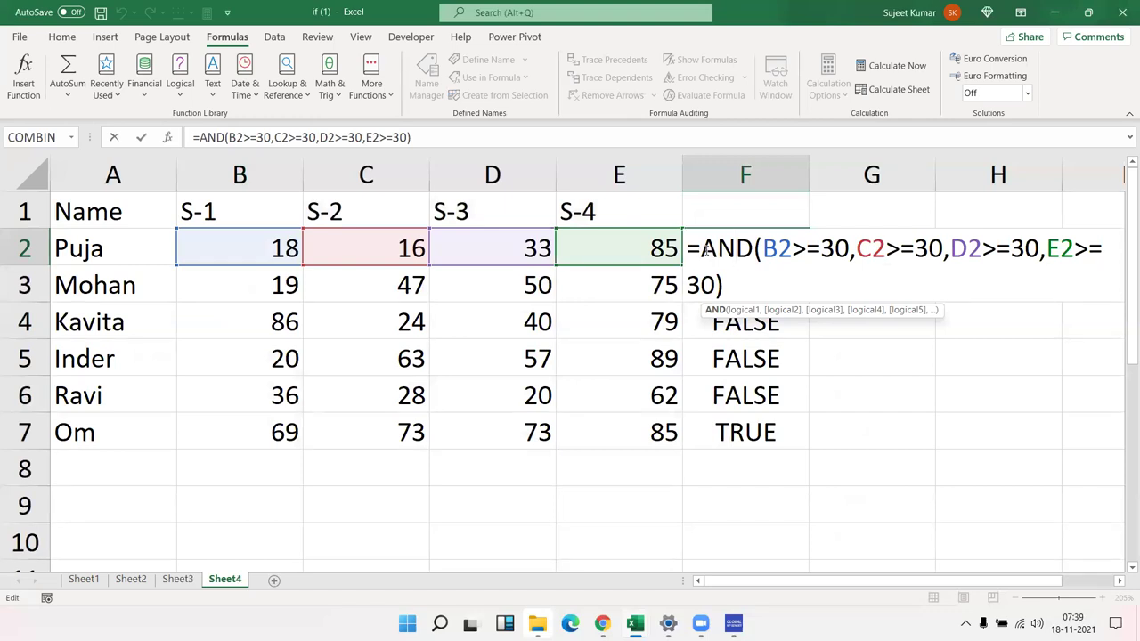
{"action": "left_click", "coordinate": [703, 250]}
{"action": "type", "text": "if"}
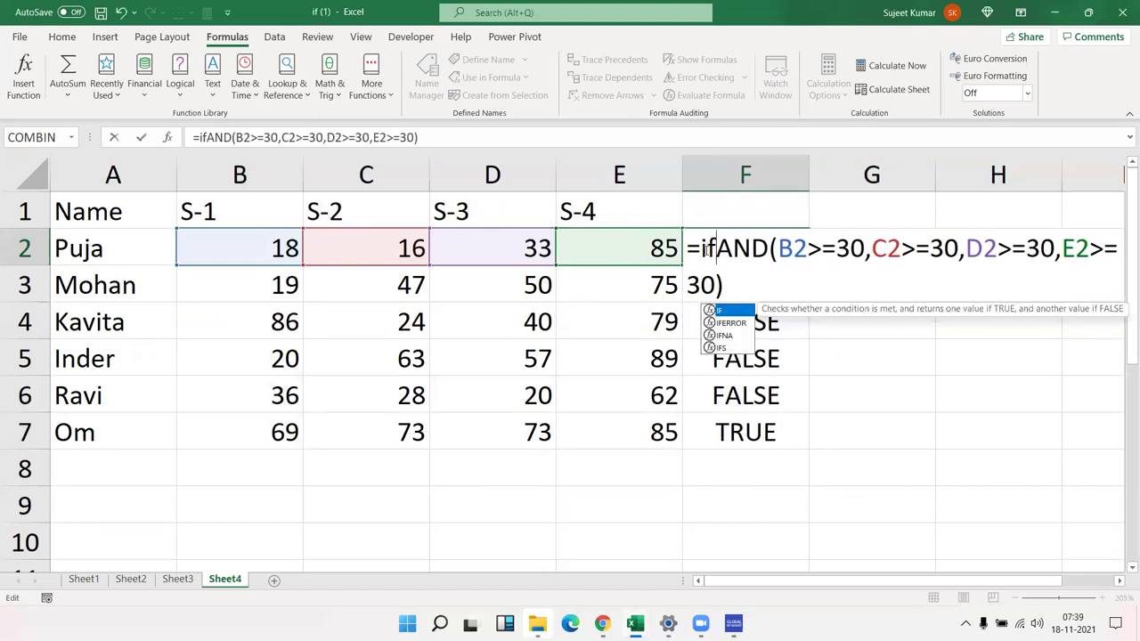
{"action": "key", "text": "Tab"}
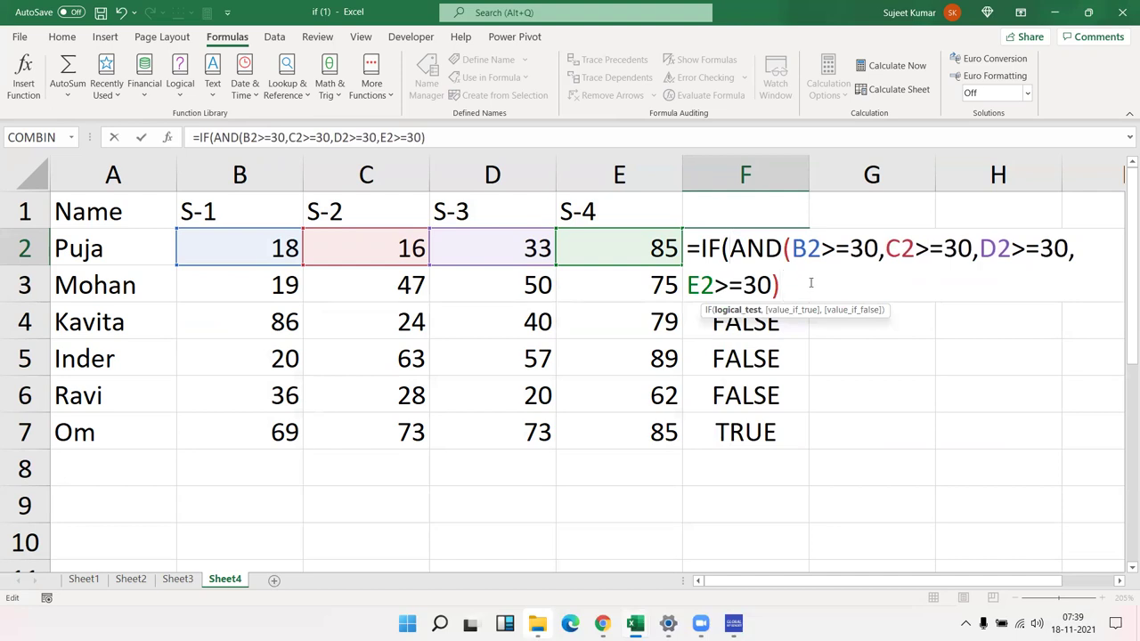
{"action": "type", "text": ",\"Pass\",\""}
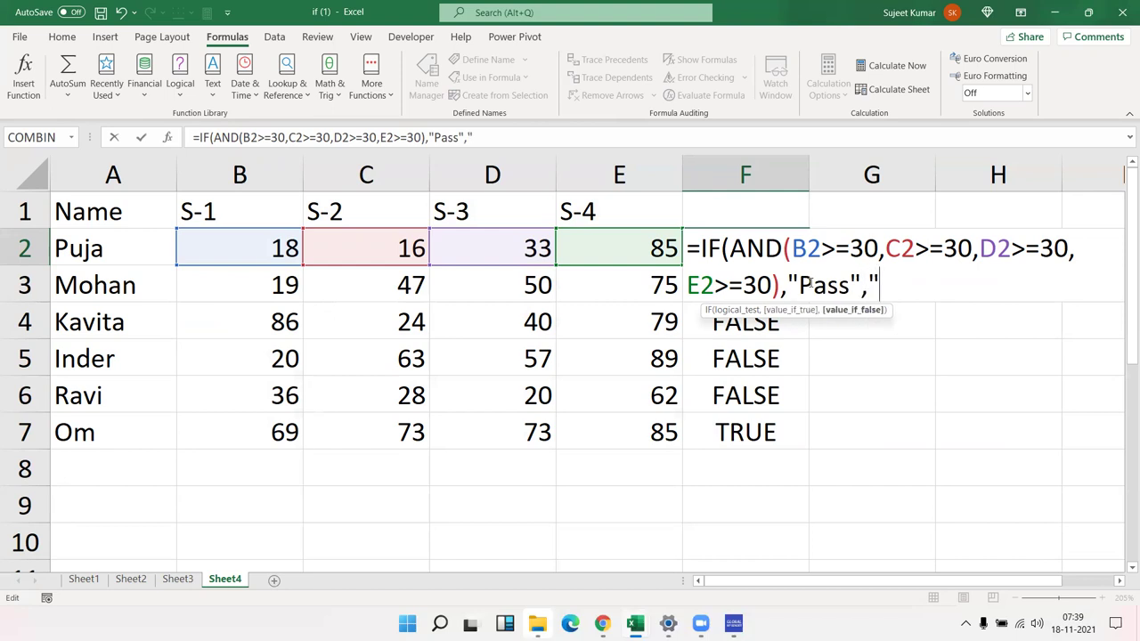
{"action": "type", "text": "Fail"}
{"action": "type", "text": "\""}
{"action": "key", "text": "Return"}
{"action": "key", "text": "Return"}
{"action": "key", "text": "Up"}
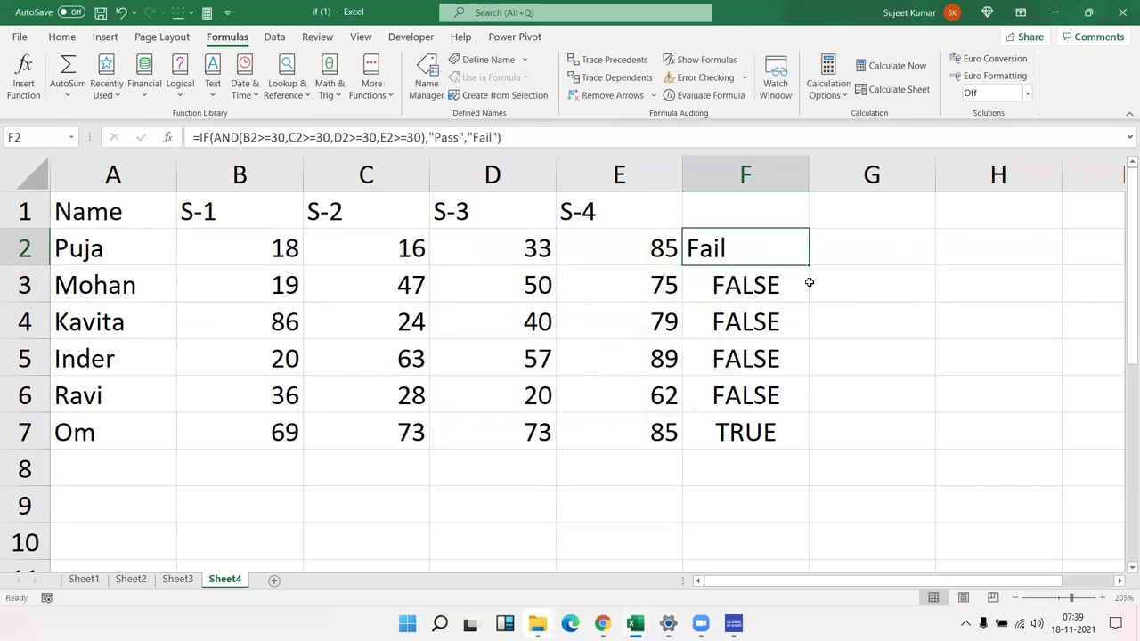
{"action": "double_click", "coordinate": [811, 262]}
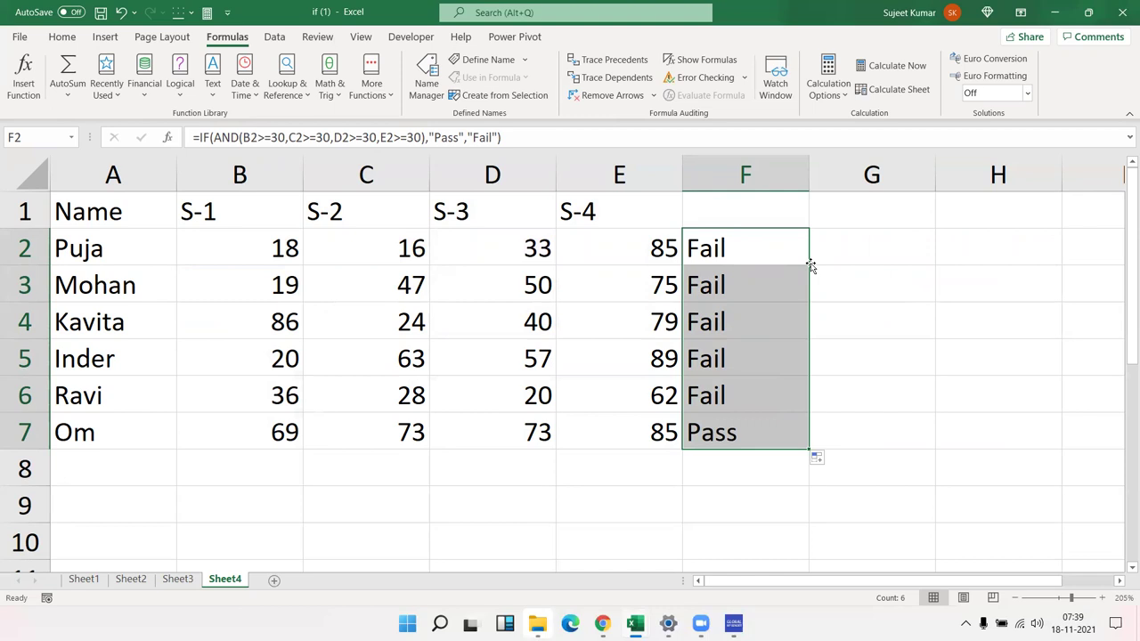
Step: Enter =COUNTIF(B2:E2,">=30") in G2 and fill it to G7, giving 2, 3, 3, 3, 2, 4
{"action": "left_click", "coordinate": [811, 264]}
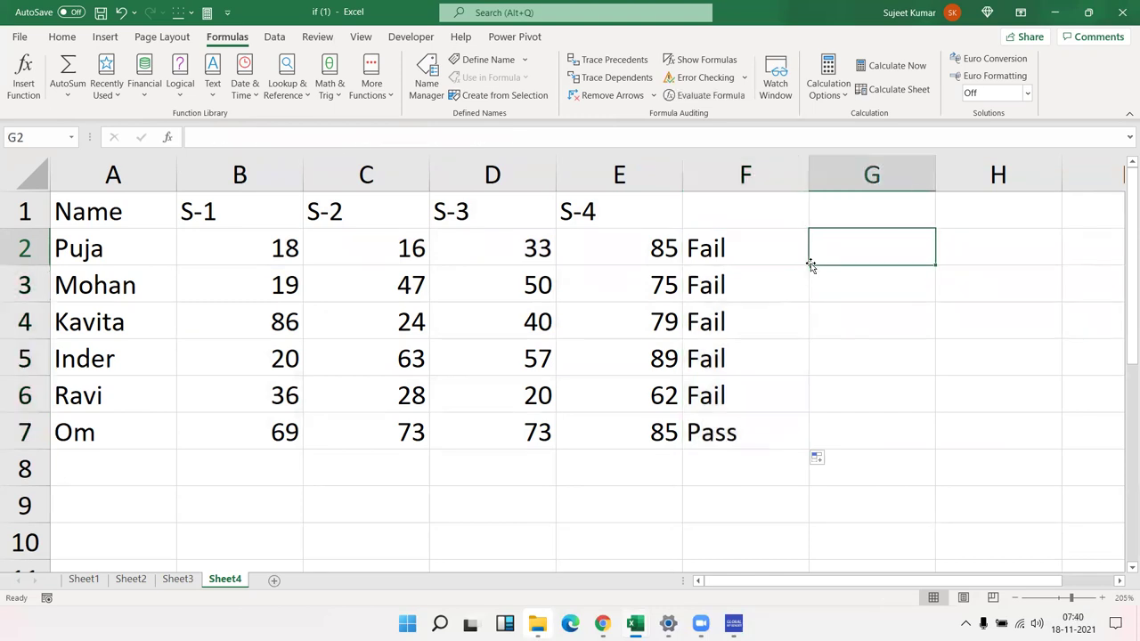
{"action": "type", "text": "=cou"}
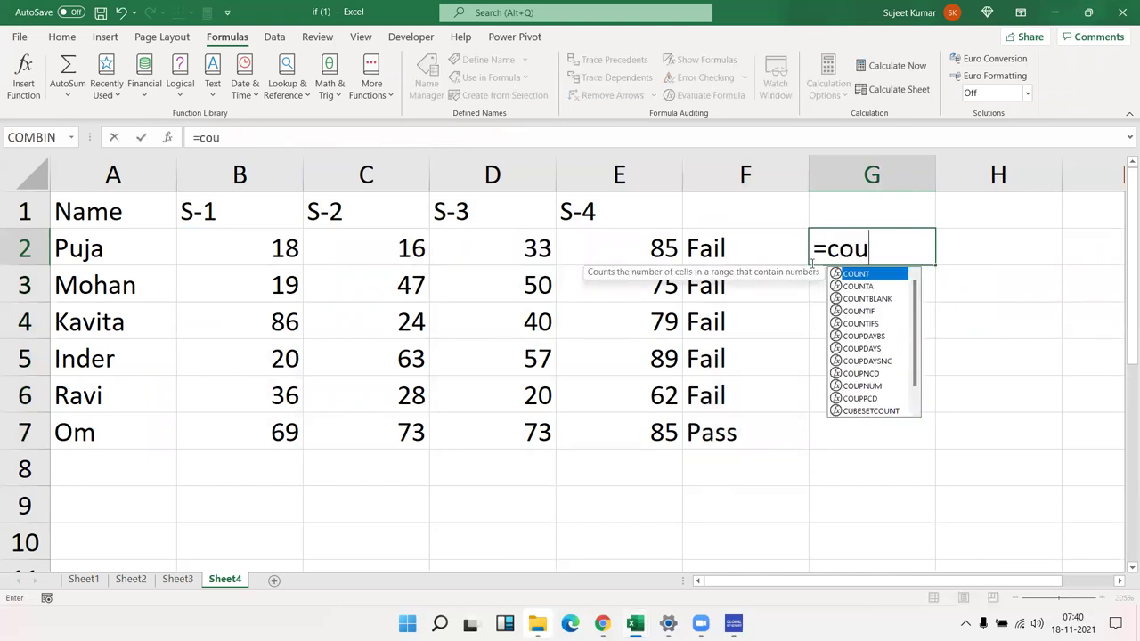
{"action": "type", "text": "n"}
{"action": "key", "text": "Down"}
{"action": "key", "text": "Down"}
{"action": "key", "text": "Down"}
{"action": "key", "text": "Tab"}
{"action": "key", "text": "Left"}
{"action": "key", "text": "Left"}
{"action": "key", "text": "Left"}
{"action": "key", "text": "Left"}
{"action": "key", "text": "Left"}
{"action": "key", "text": "shift+Right"}
{"action": "key", "text": "shift+Right"}
{"action": "key", "text": "shift+Right"}
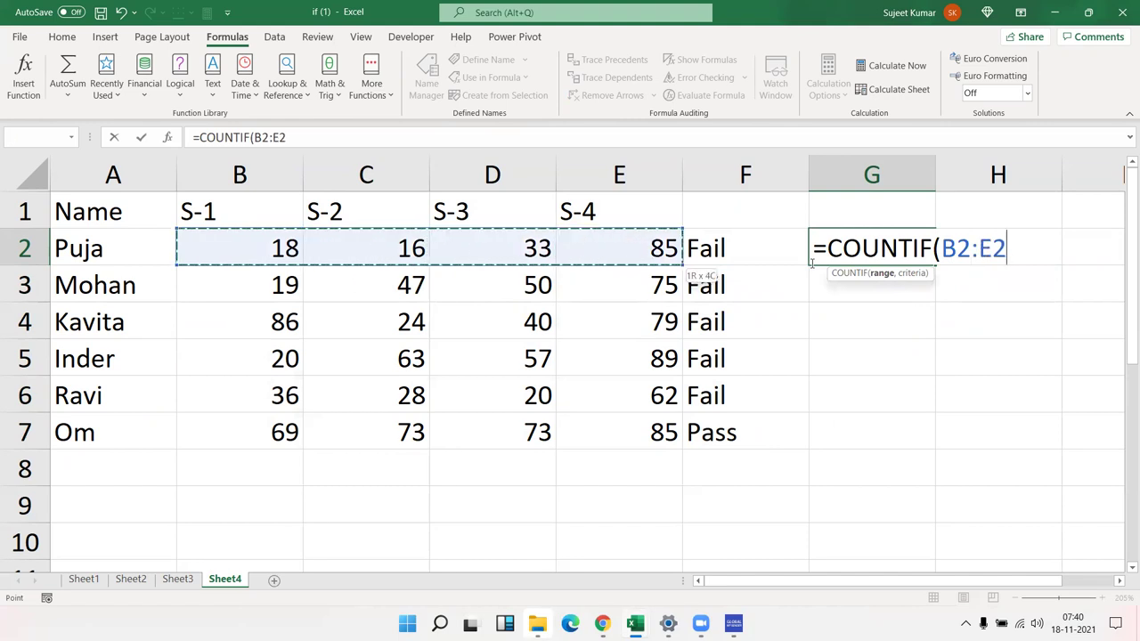
{"action": "type", "text": ",\">"}
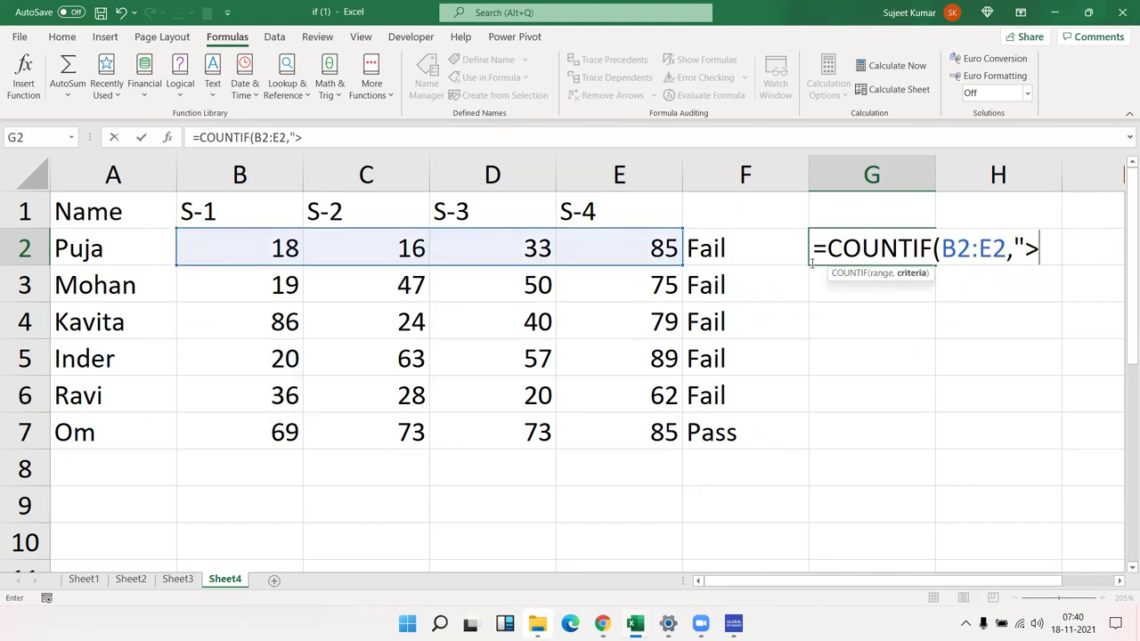
{"action": "type", "text": "="}
{"action": "type", "text": "30\""}
{"action": "key", "text": "ctrl+Return"}
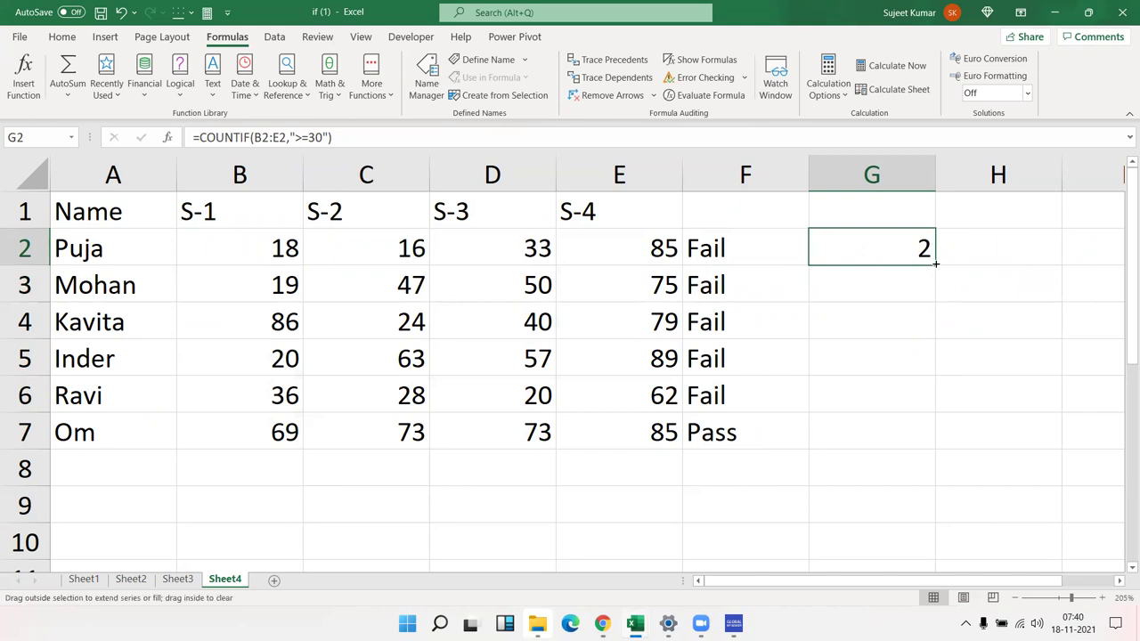
{"action": "left_click_drag", "start_coordinate": [934, 267], "coordinate": [931, 445]}
{"action": "left_click", "coordinate": [920, 437]}
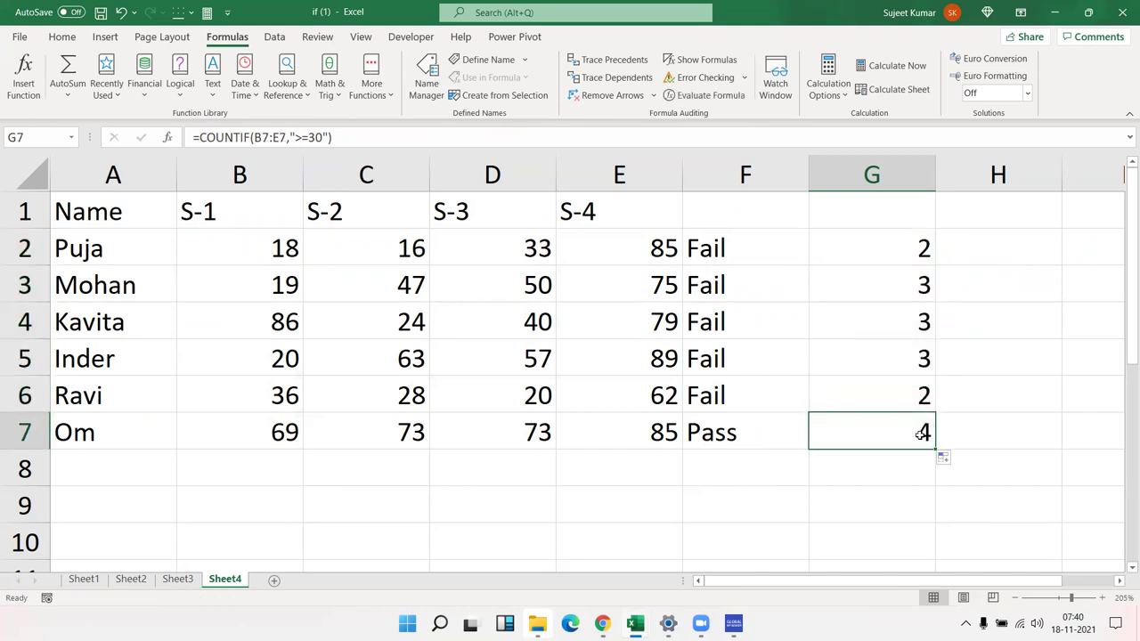
{"action": "double_click", "coordinate": [895, 251]}
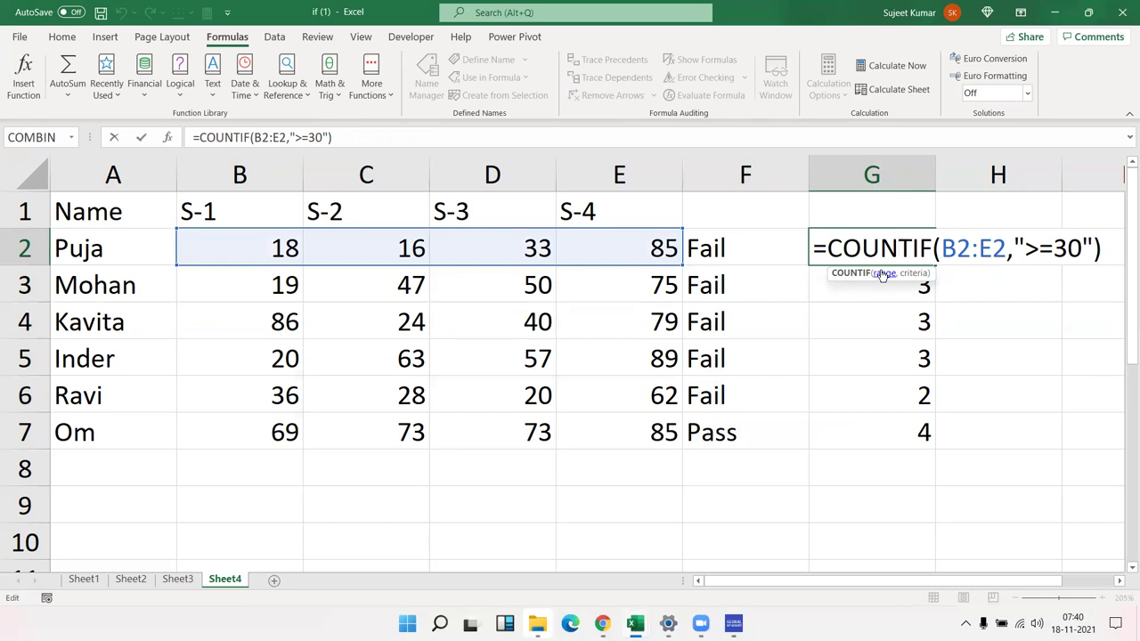
{"action": "key", "text": "Return"}
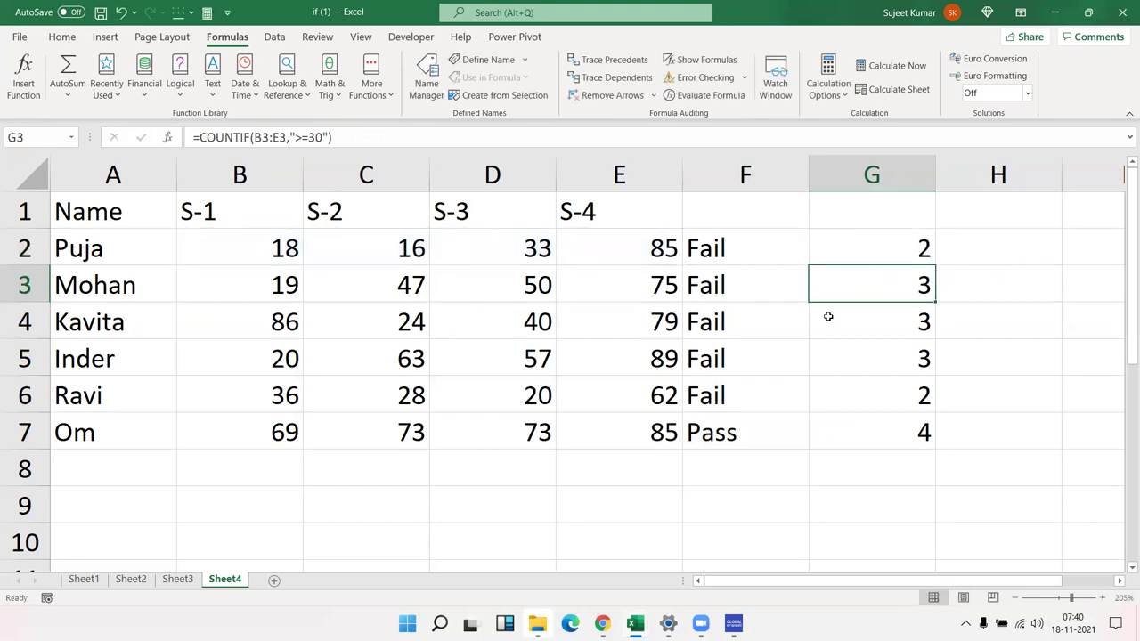